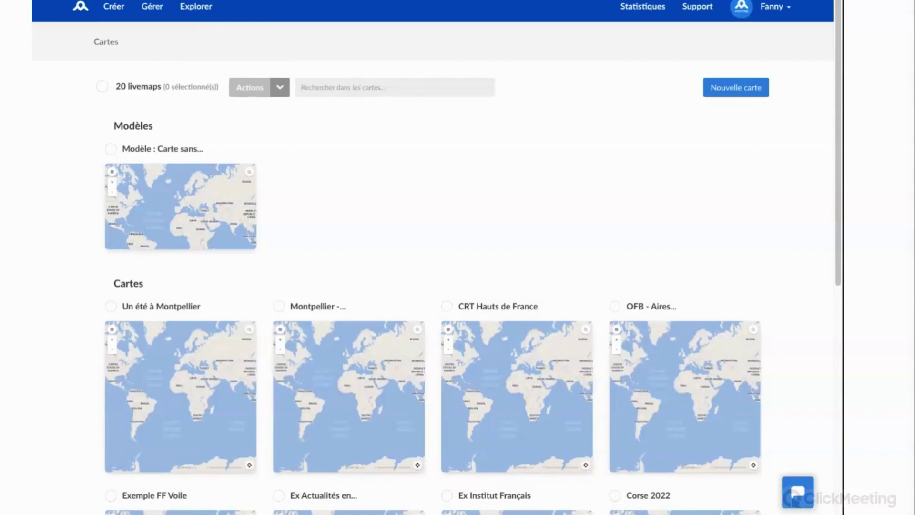
Create a new Wemap list and pick Google Sheets as the connected app to feed it
left_click(108, 7)
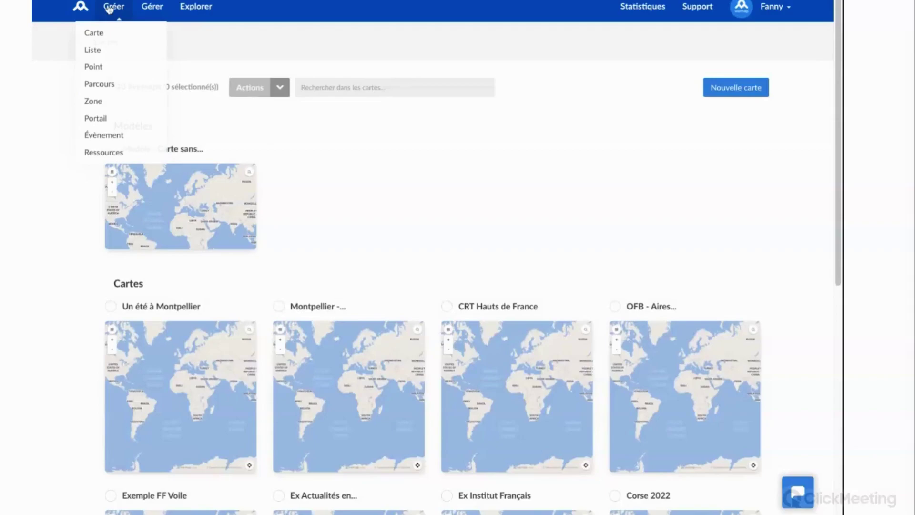
left_click(95, 51)
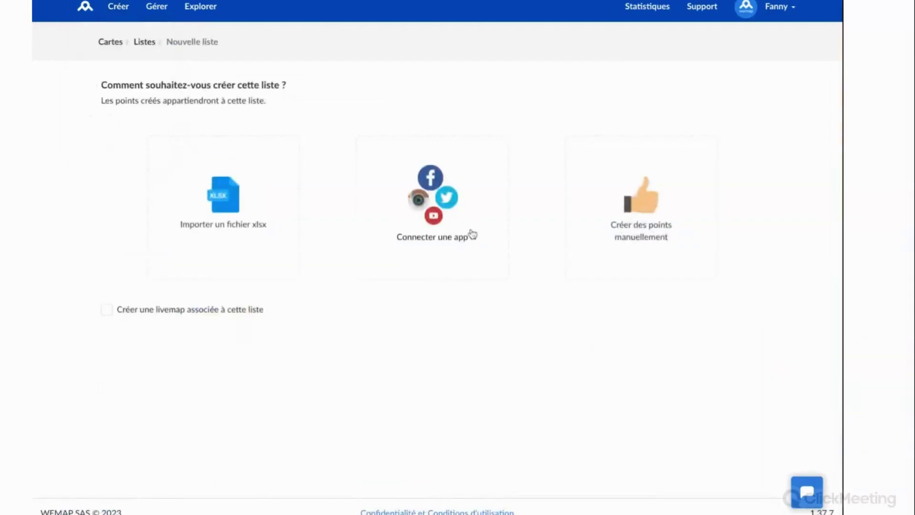
left_click(471, 233)
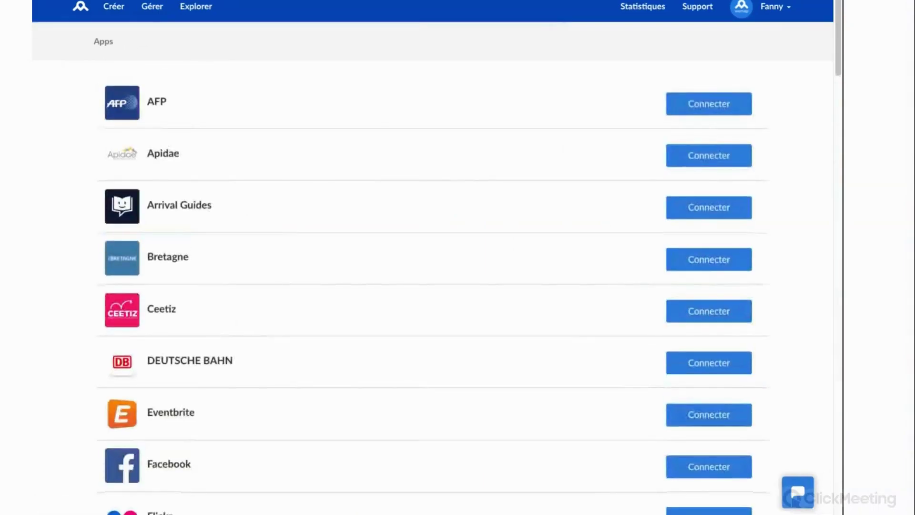
scroll(469, 246, "down", 5)
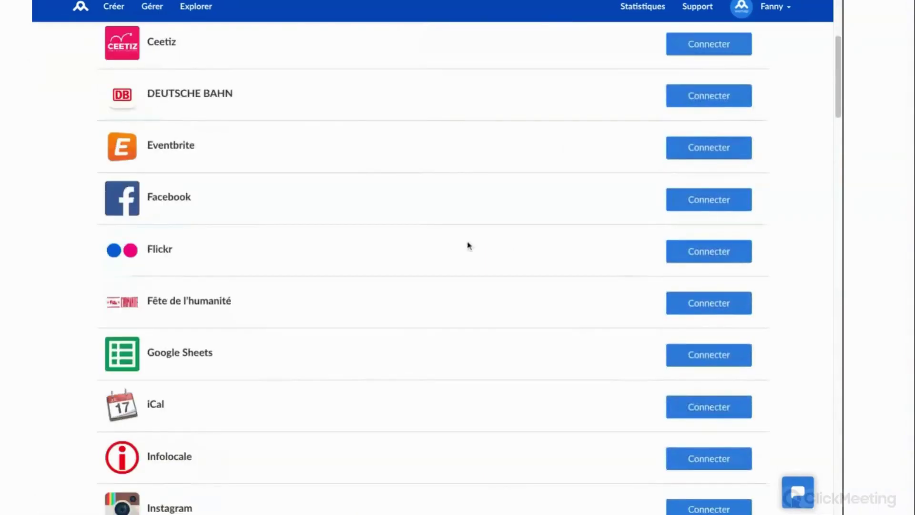
left_click(709, 355)
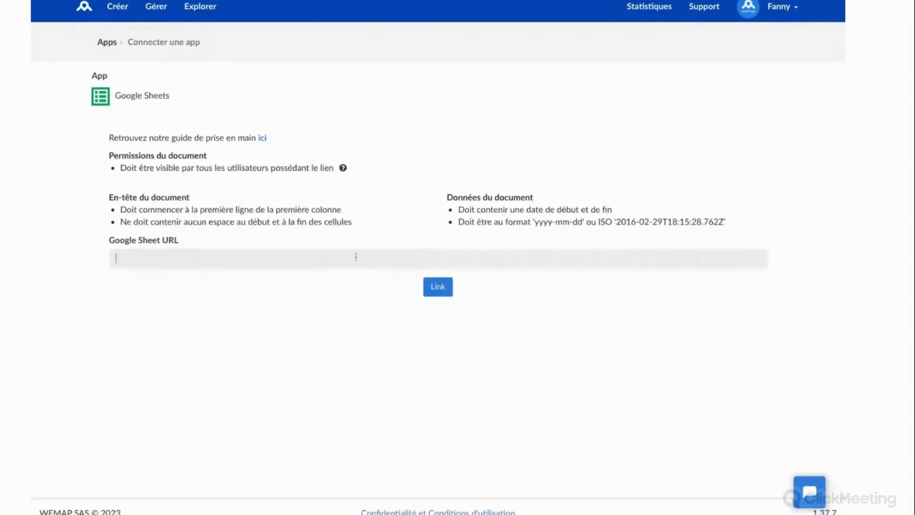
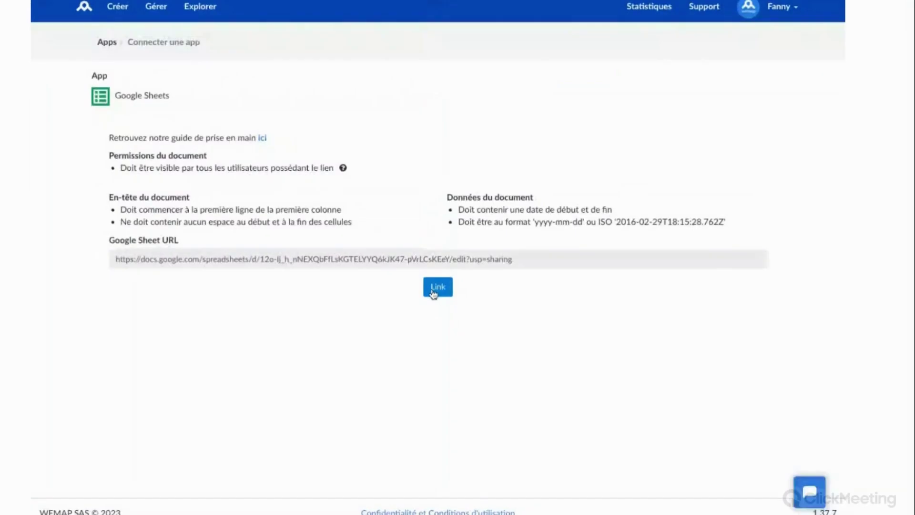
Paste the shared Google Sheet URL and link it to load the sheet's columns
left_click(433, 288)
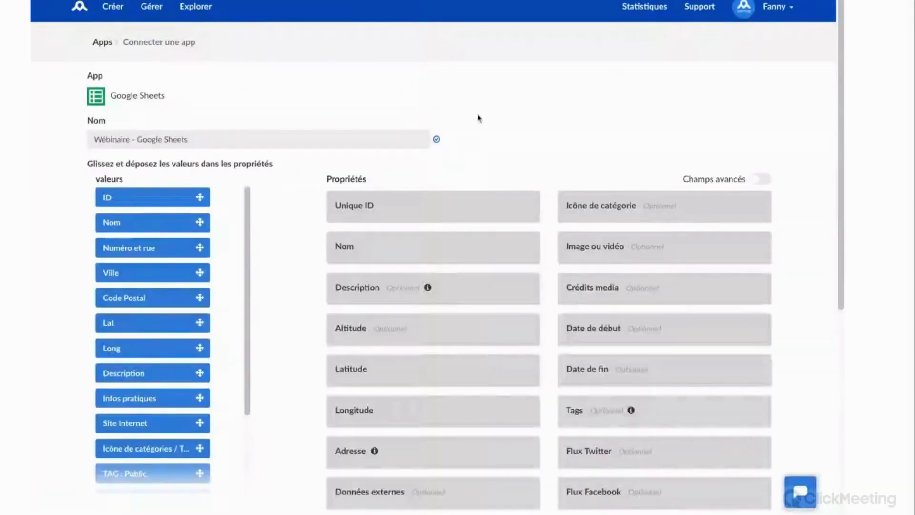
scroll(480, 116, "down", 2)
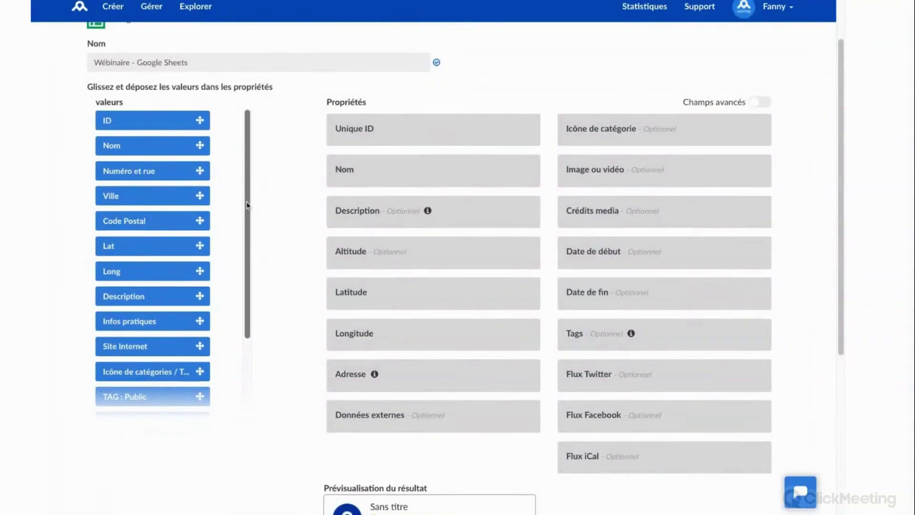
scroll(248, 207, "down", 2)
scroll(246, 172, "up", 2)
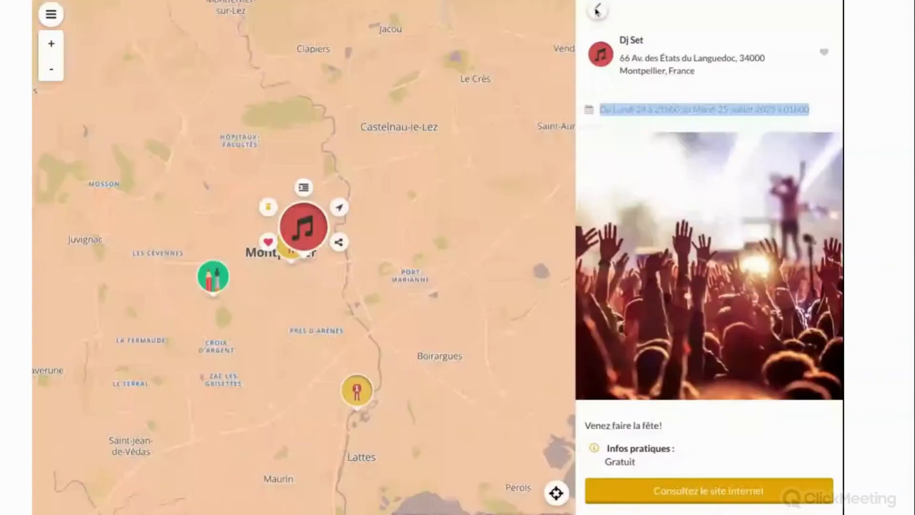
Leave Dj Set for the event list, then open Concours de pétanque and Projection en plein air
left_click(429, 215)
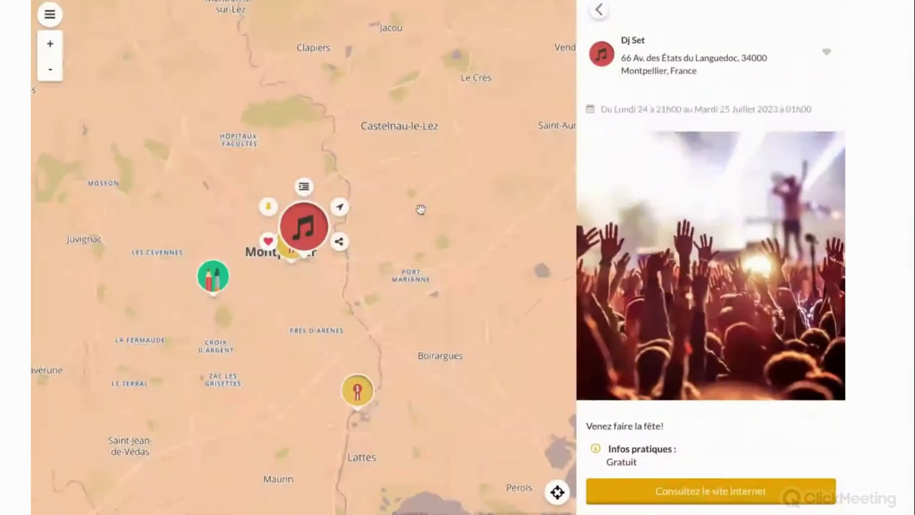
scroll(410, 196, "down", 2)
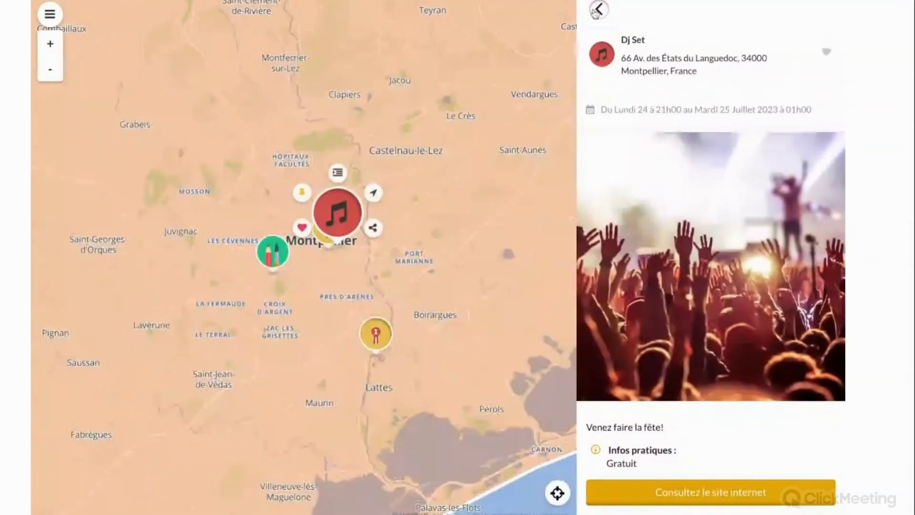
left_click(596, 12)
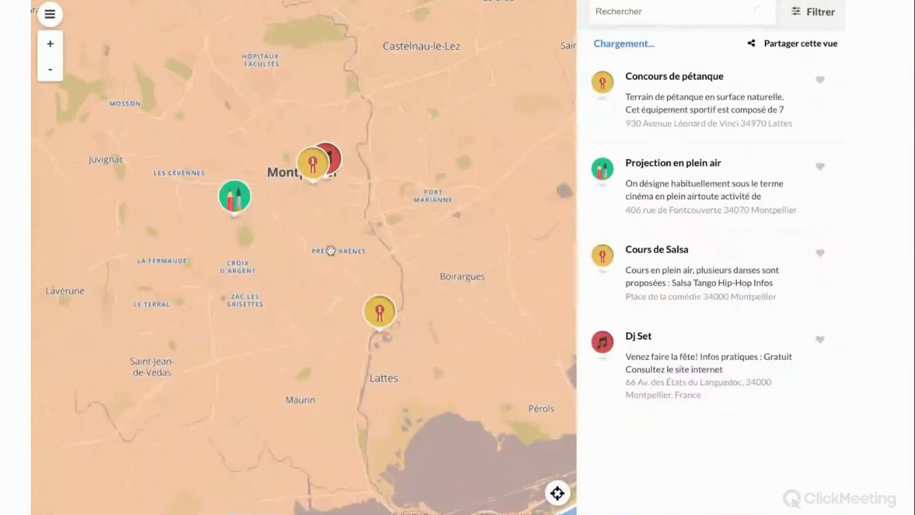
left_click(385, 319)
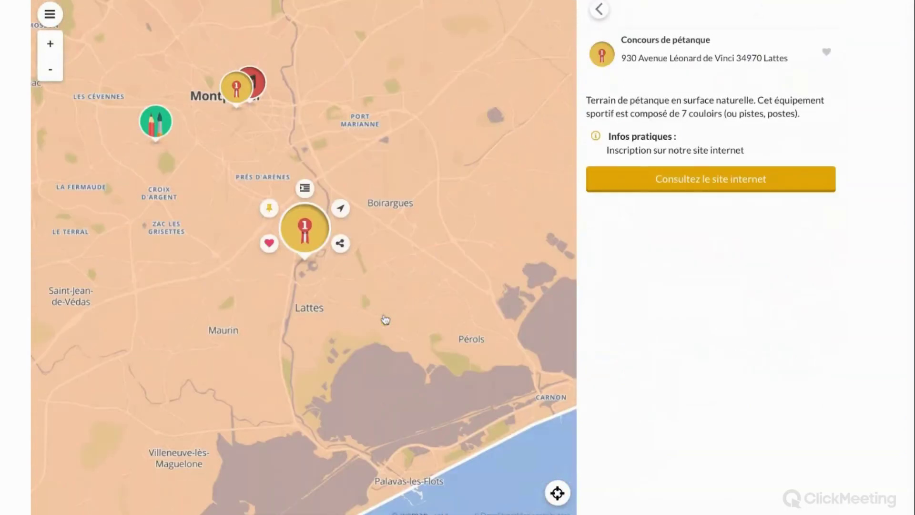
mouse_move(232, 196)
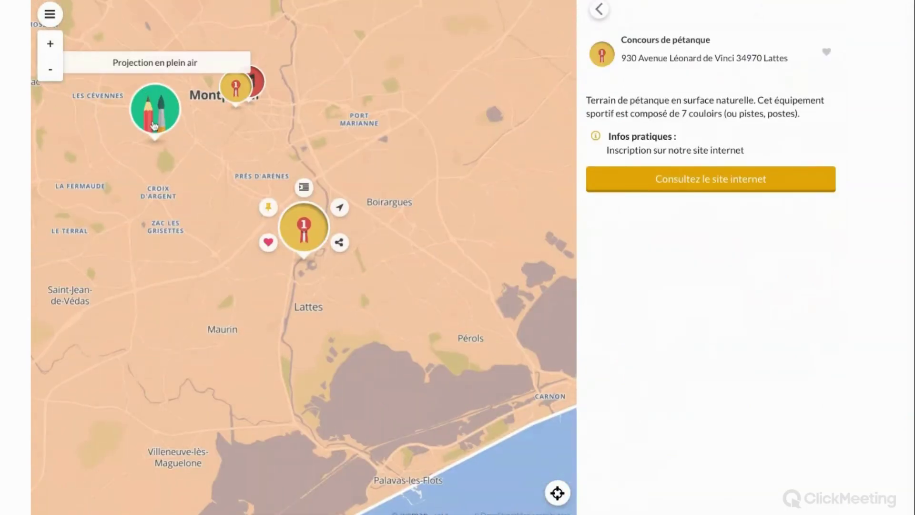
left_click(154, 125)
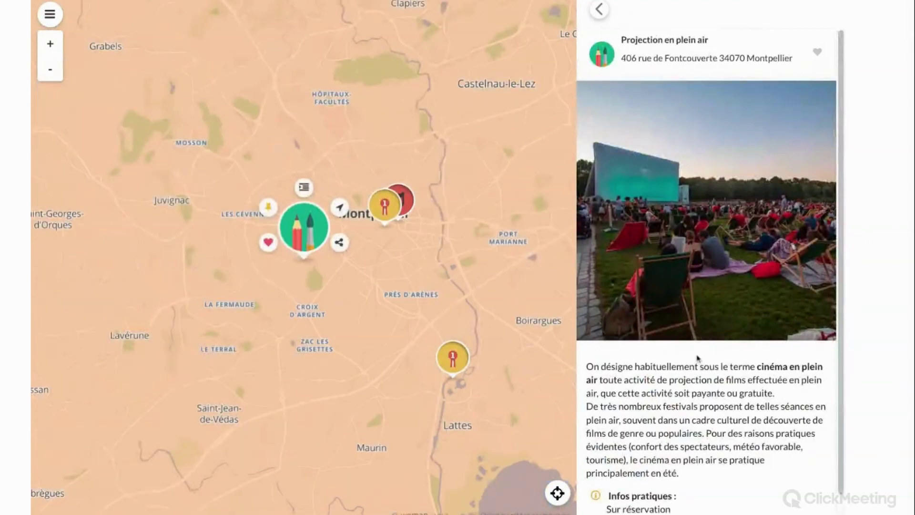
scroll(697, 359, "down", 1)
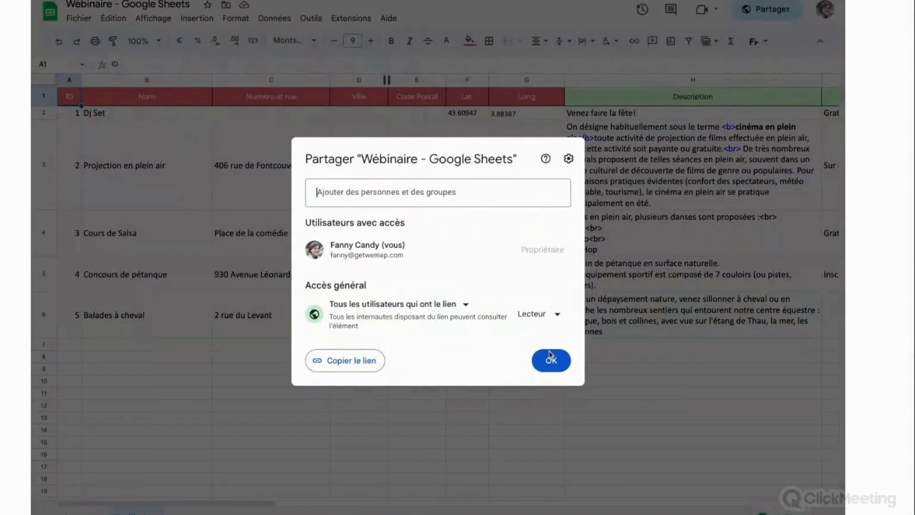
Close the Share dialog, keeping the sheet viewable by anyone with the link
left_click(550, 357)
left_click(550, 356)
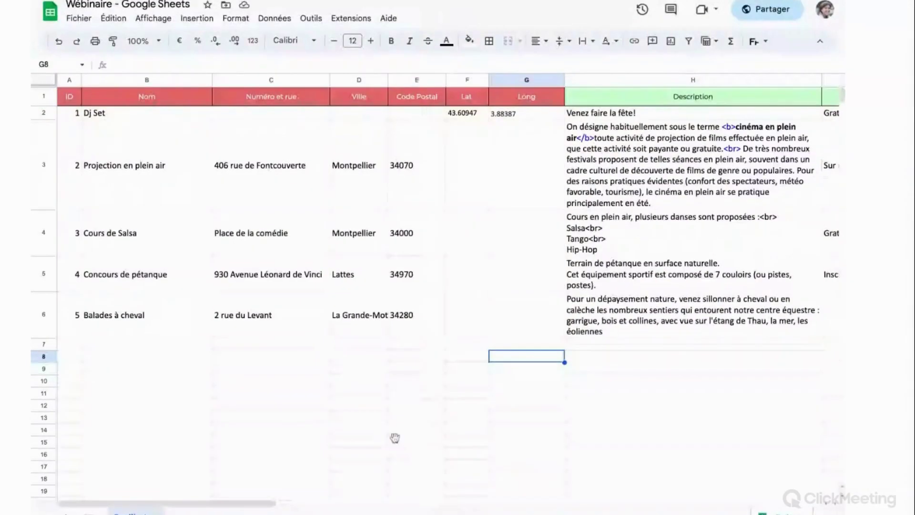
left_click(394, 439)
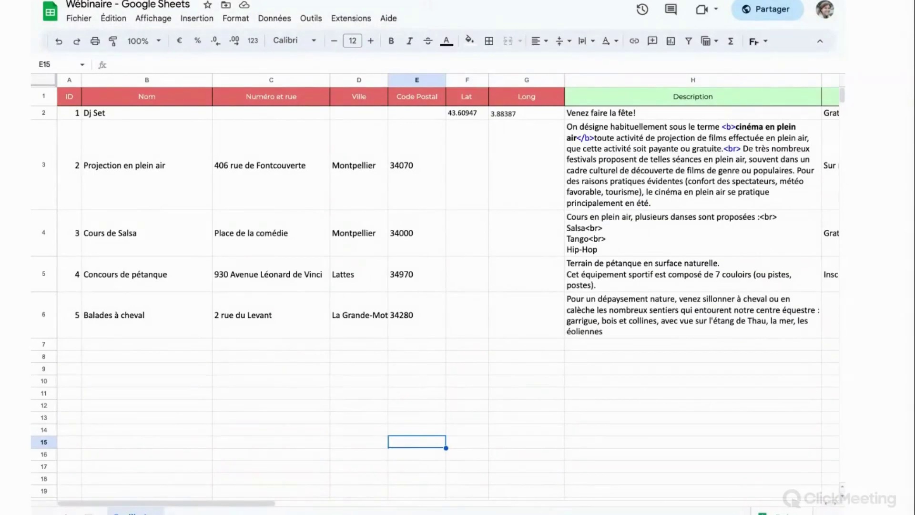
Select the Dj Set row, then the ID column A, to show the sheet's structure
left_click(43, 114)
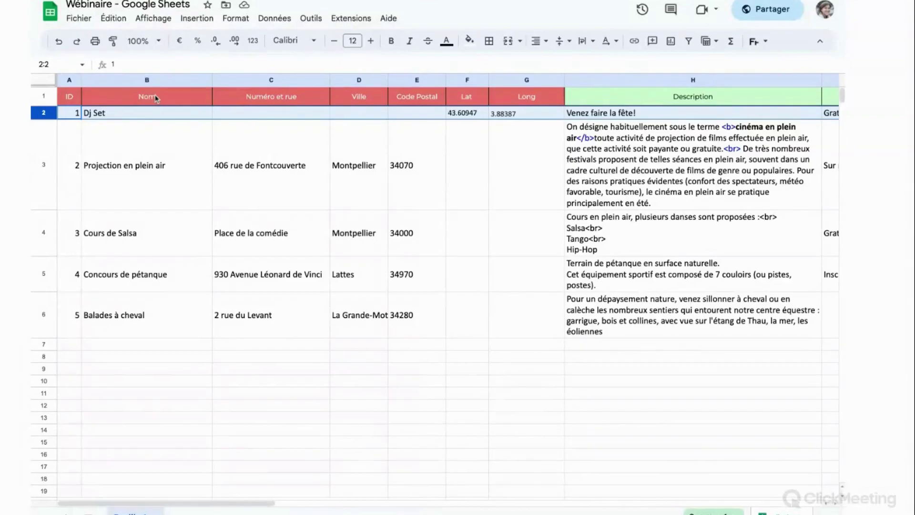
left_click(301, 392)
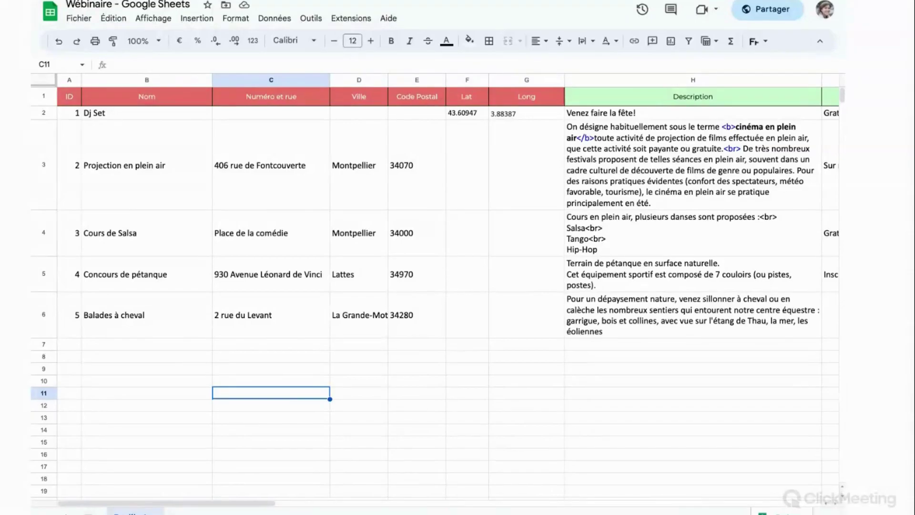
left_click(66, 82)
right_click(66, 82)
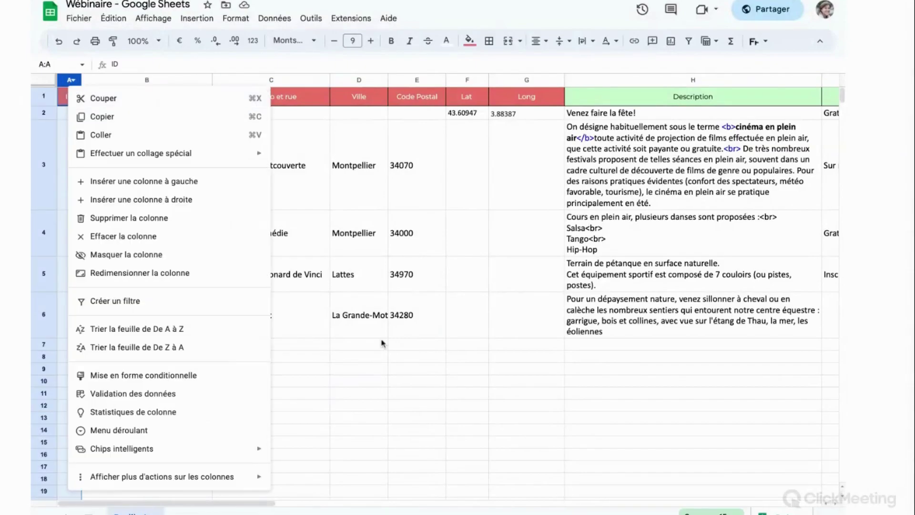
left_click(390, 357)
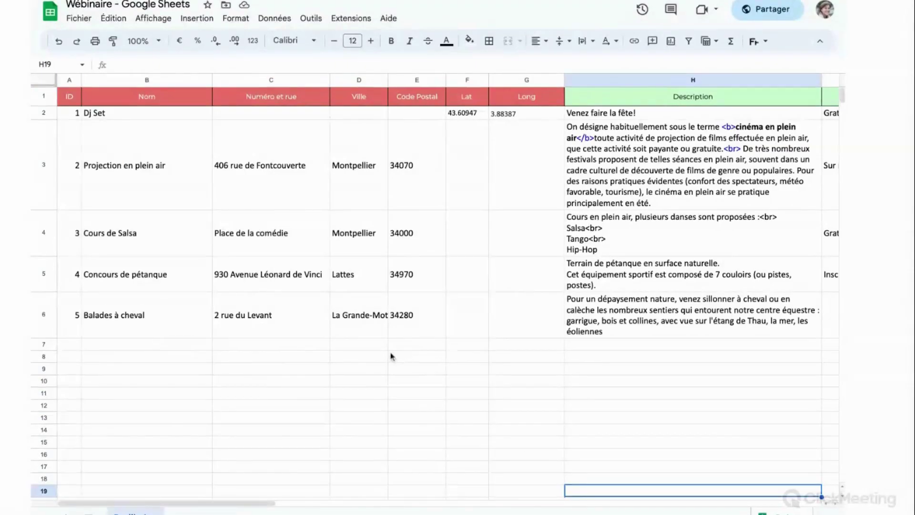
left_click(62, 79)
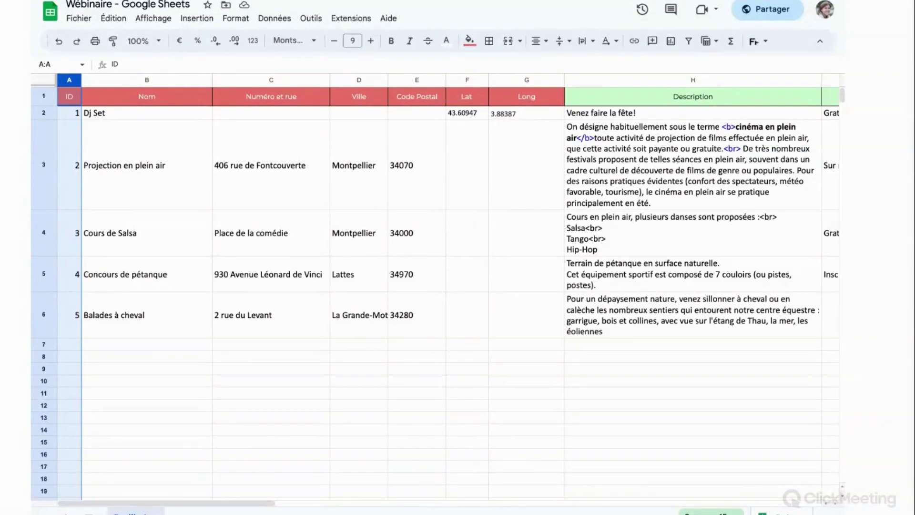
left_click(72, 167)
left_click(69, 313)
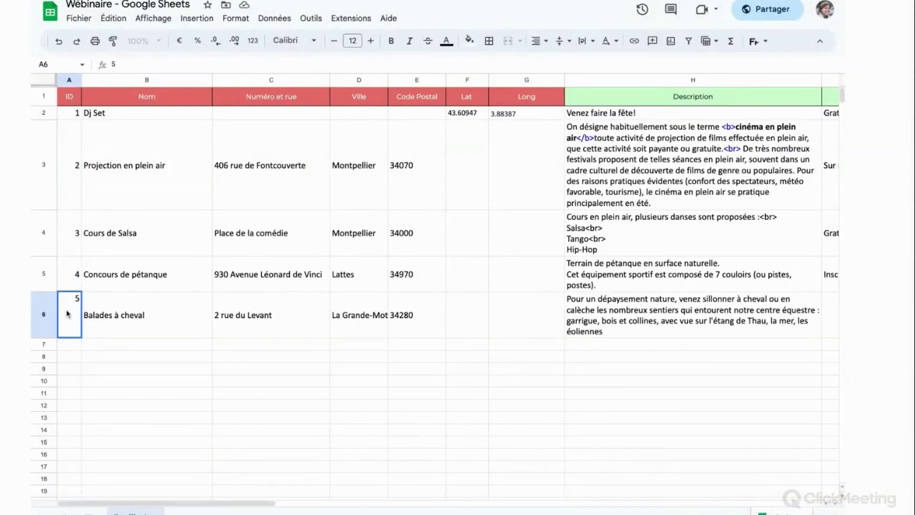
double_click(77, 297)
key("BackSpace")
left_click(79, 406)
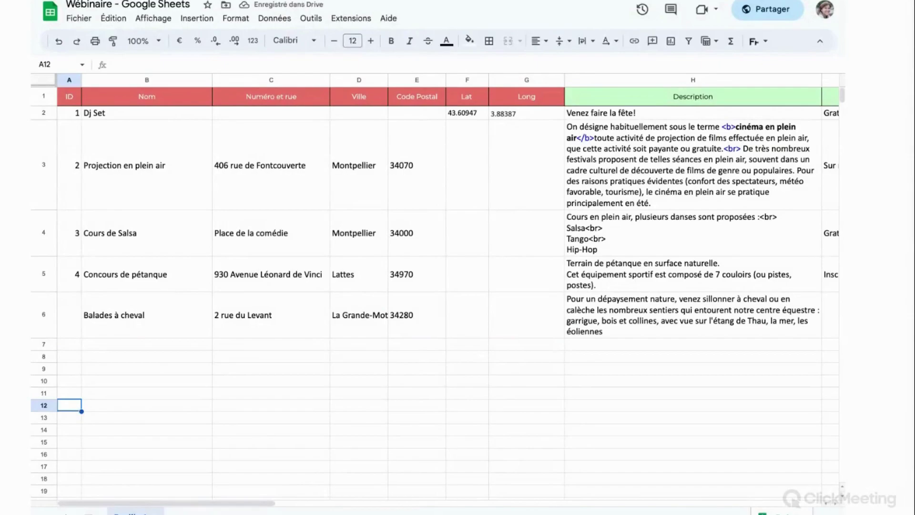
left_click(73, 318)
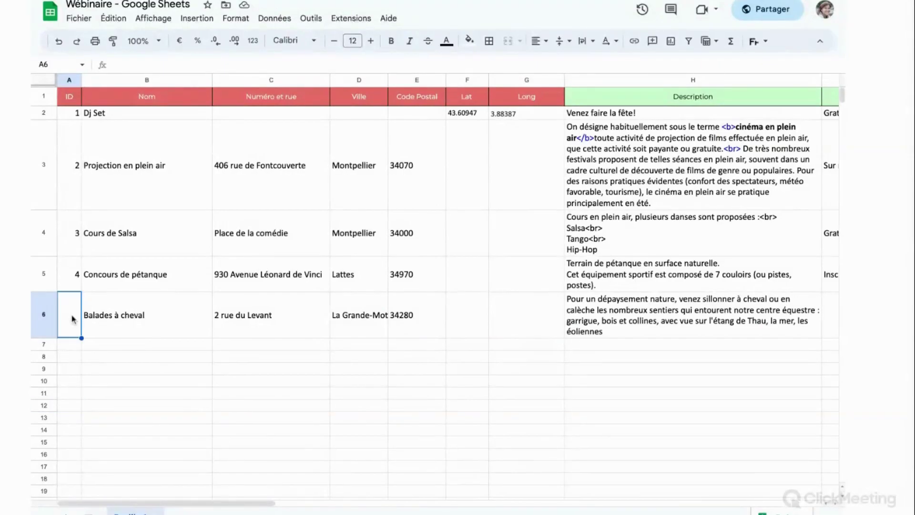
type("5")
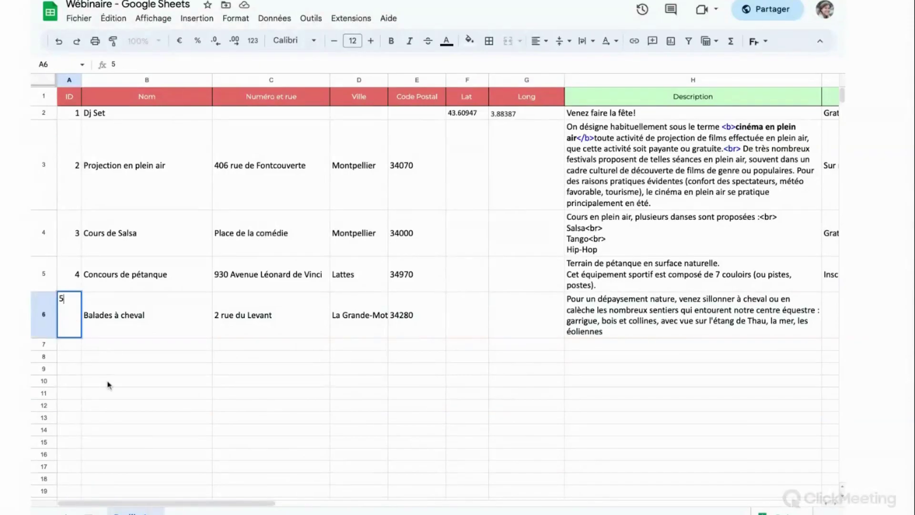
left_click(108, 383)
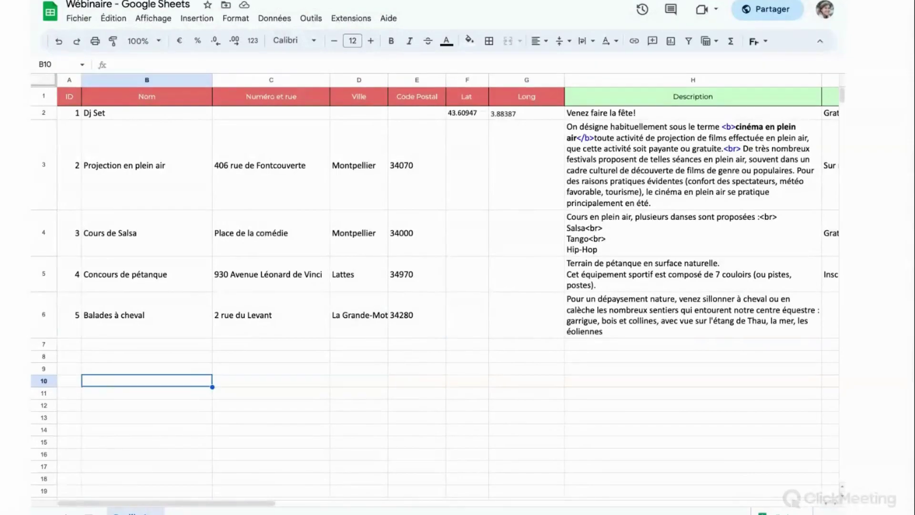
left_click(189, 86)
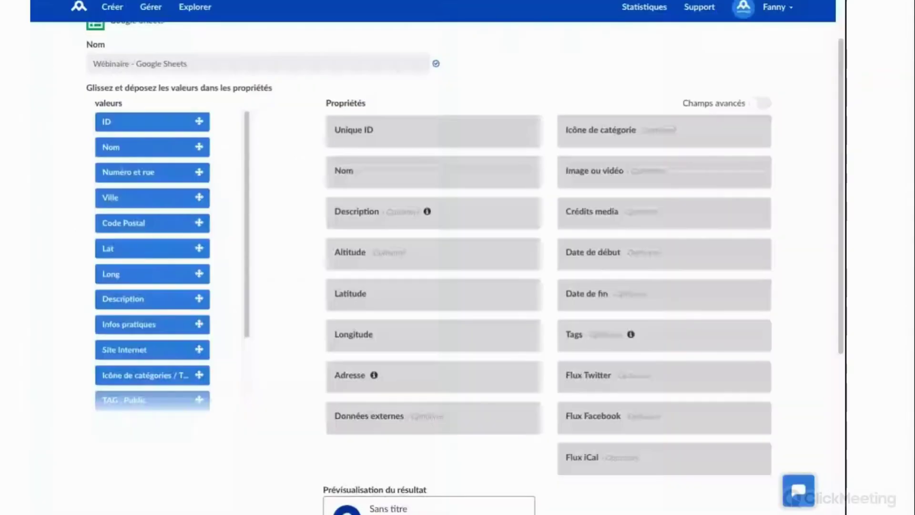
Point out the Nom, Adresse, Latitude and Longitude property boxes in the mapping form
left_click_drag(367, 173, 332, 176)
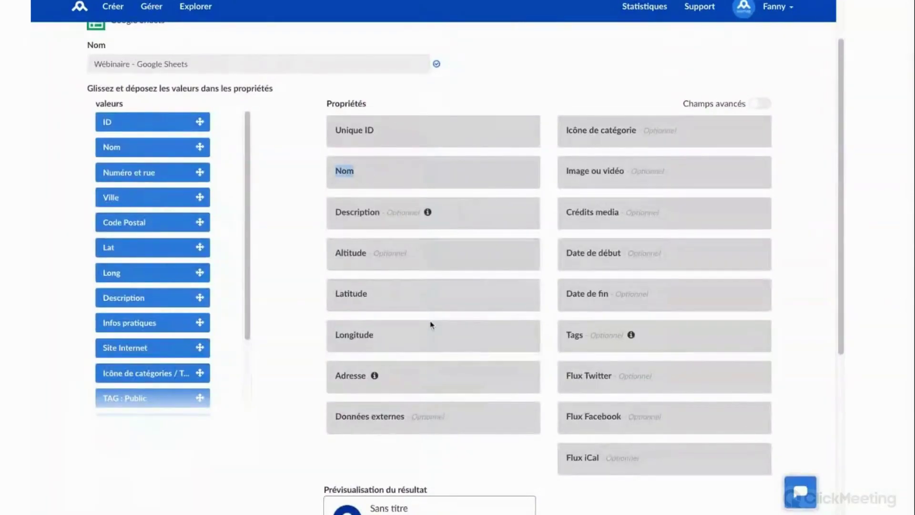
left_click_drag(367, 376, 336, 375)
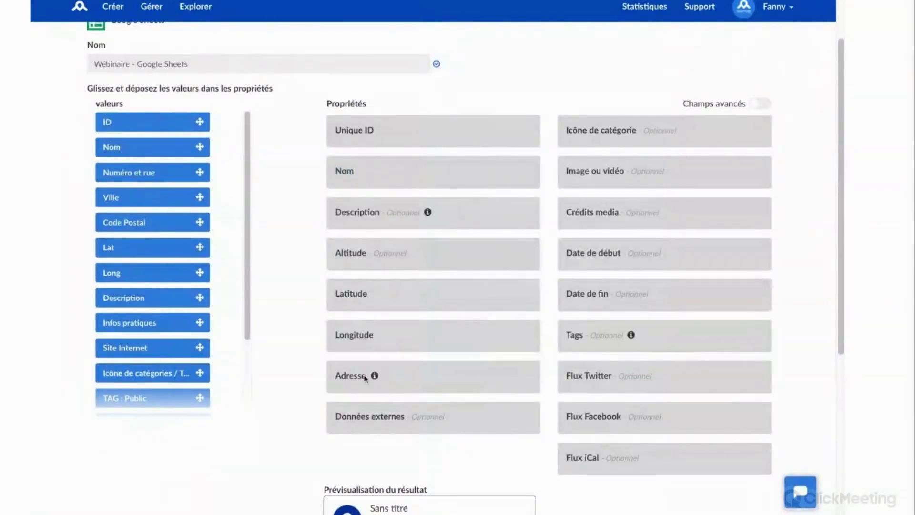
double_click(374, 296)
left_click_drag(380, 337, 331, 332)
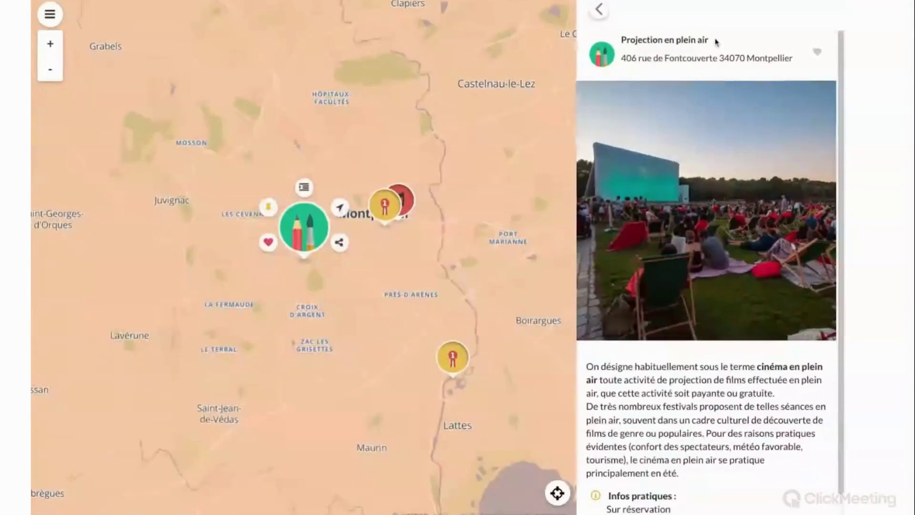
triple_click(713, 42)
left_click(792, 58)
triple_click(793, 58)
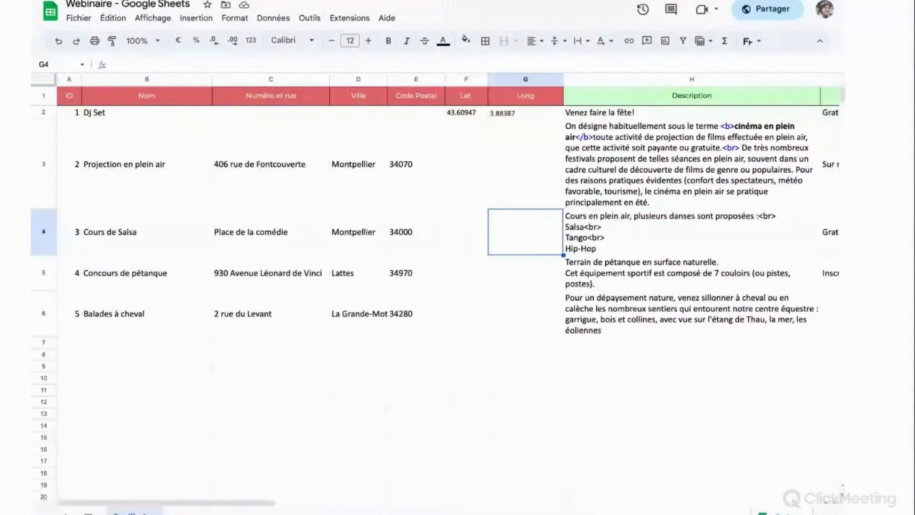
left_click(281, 163)
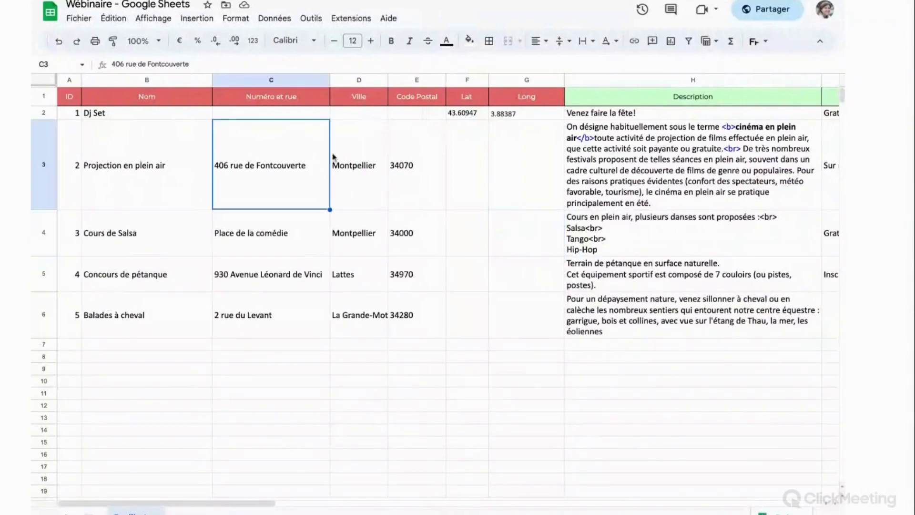
left_click(401, 155)
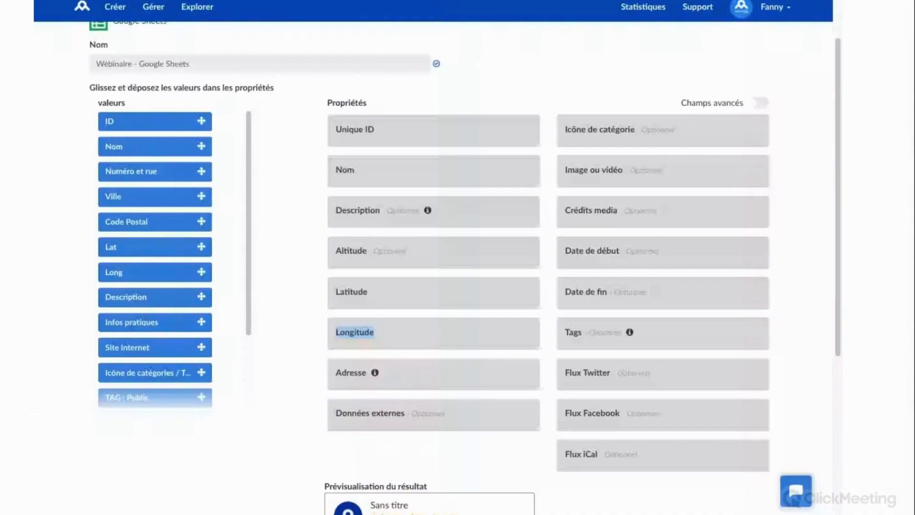
Drag the Ville, Code Postal and Numéro et rue value chips into the Adresse box
left_click_drag(154, 198, 432, 381)
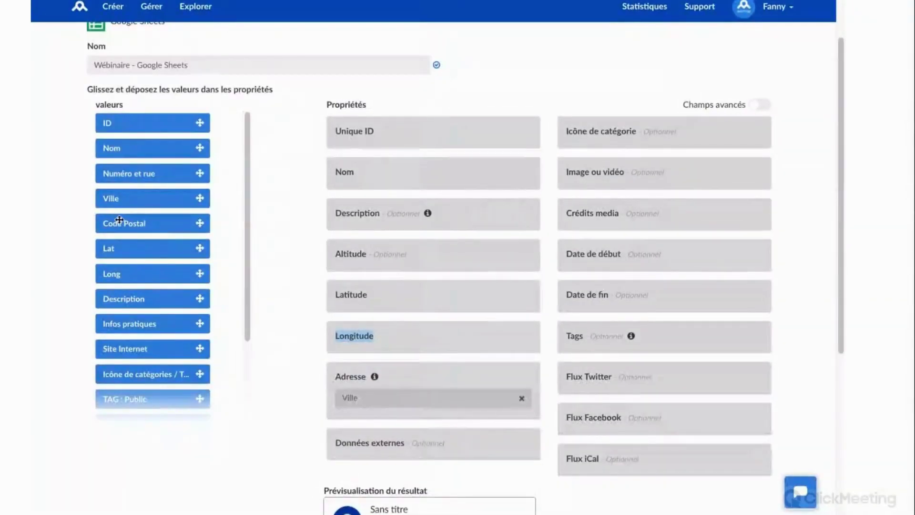
left_click_drag(119, 220, 433, 415)
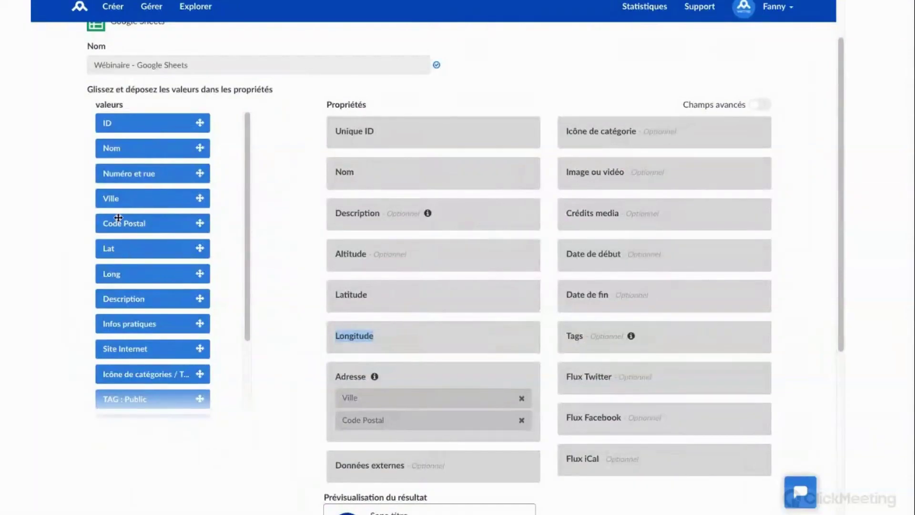
mouse_move(125, 173)
left_mouse_down()
mouse_move(364, 436)
mouse_move(362, 419)
mouse_move(367, 459)
left_mouse_up()
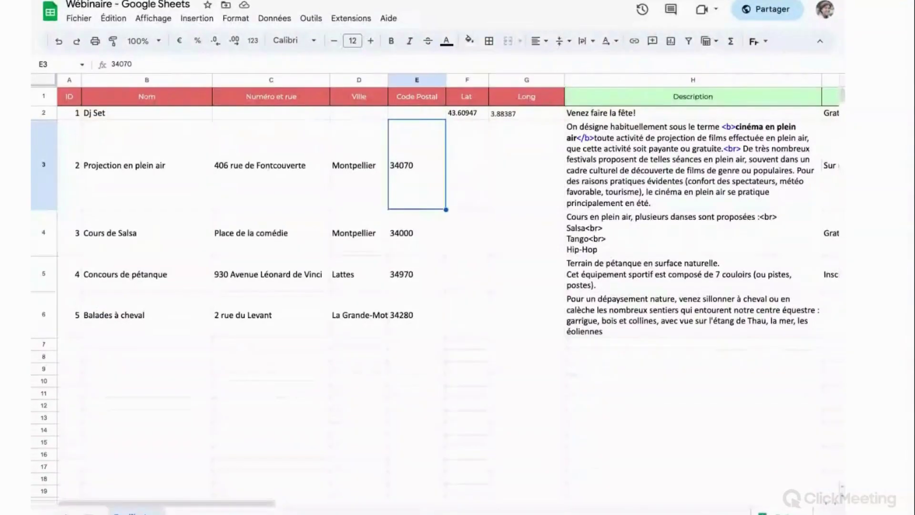
left_click(453, 116)
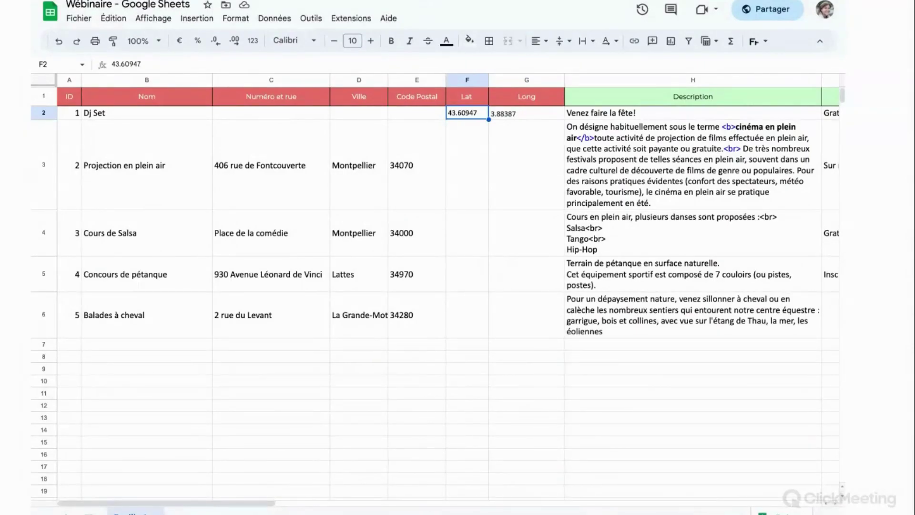
left_click(479, 163)
left_click(526, 158)
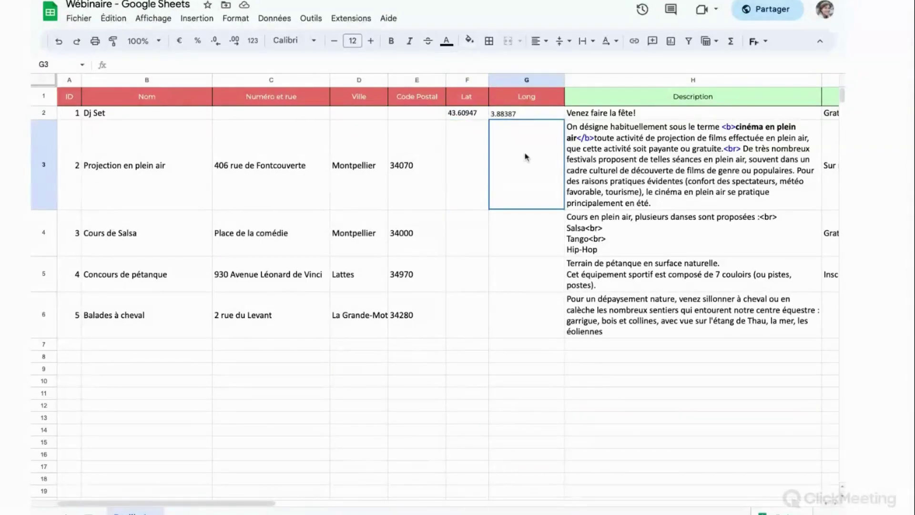
left_click(473, 117)
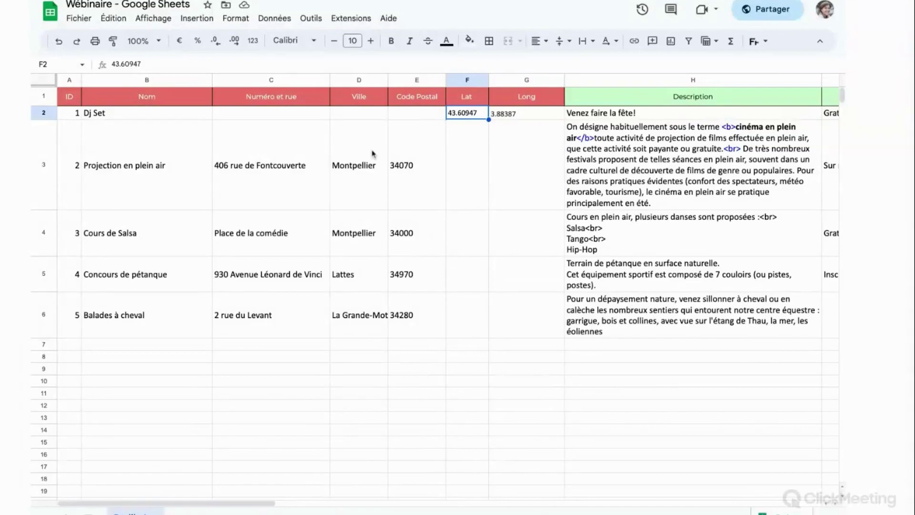
left_click(510, 118)
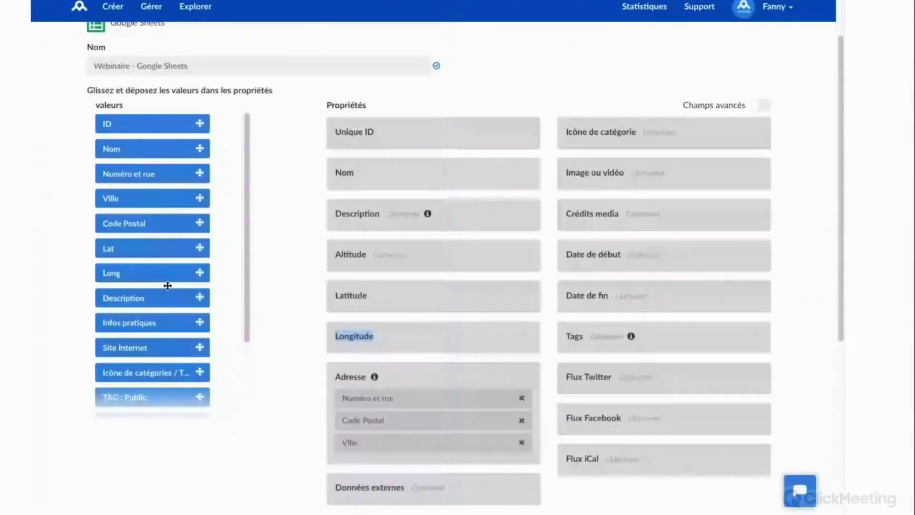
Assign the Lat column to Latitude and the Long column to Longitude
left_click_drag(143, 272, 354, 336)
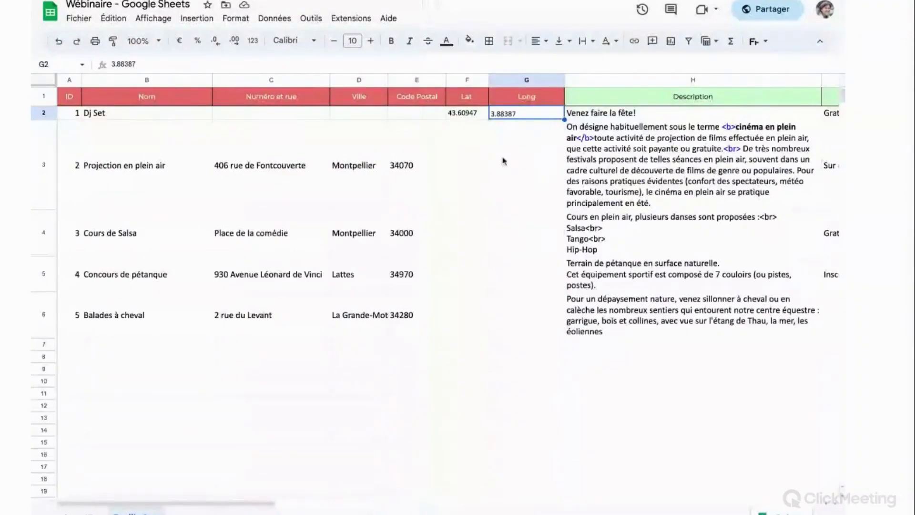
left_click_drag(465, 173, 502, 174)
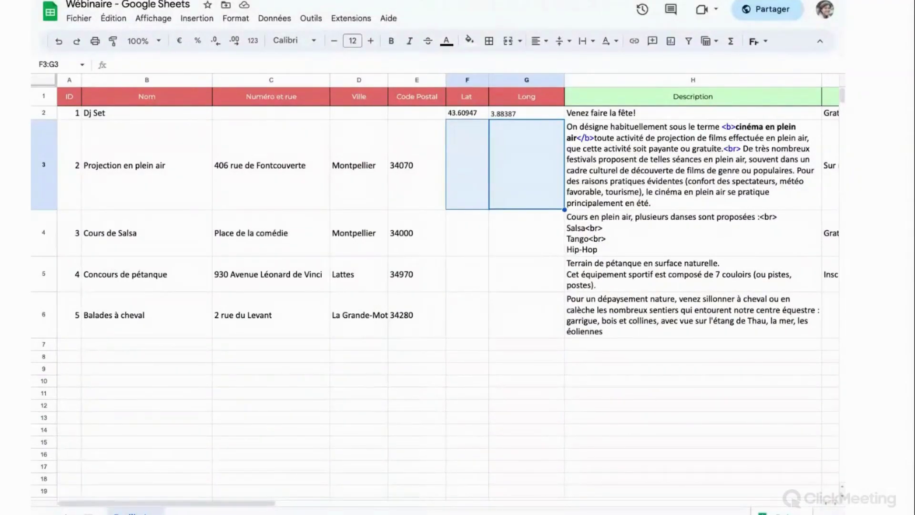
left_click(262, 185)
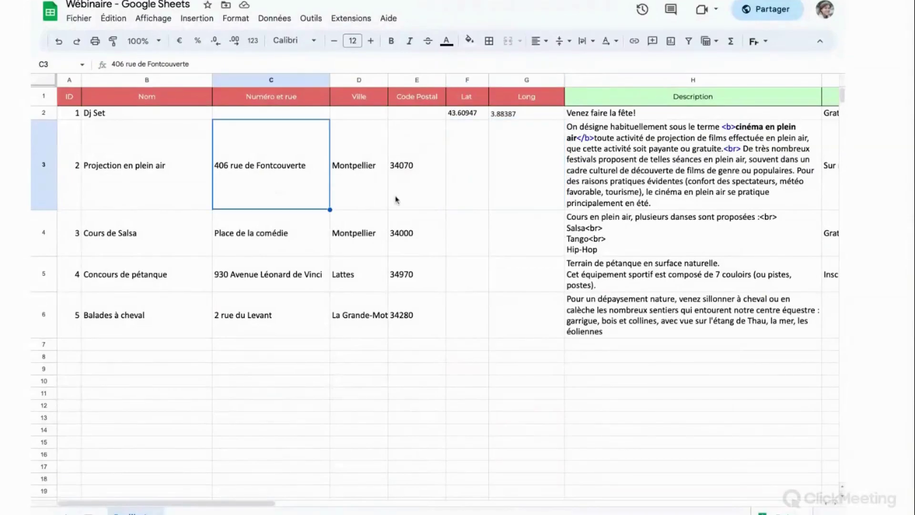
left_click(484, 187)
key("shift+Right")
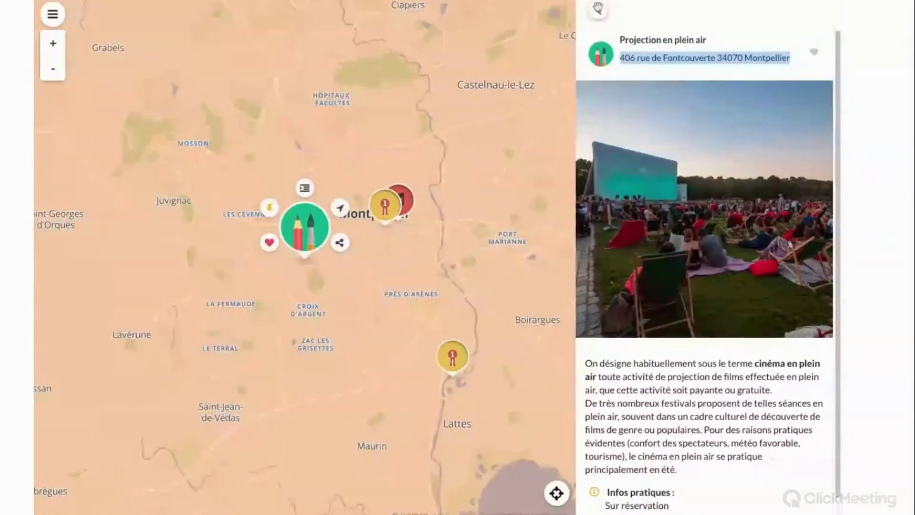
Open Dj Set from the list, highlight its address, then open the Concours de pétanque marker
left_click(598, 8)
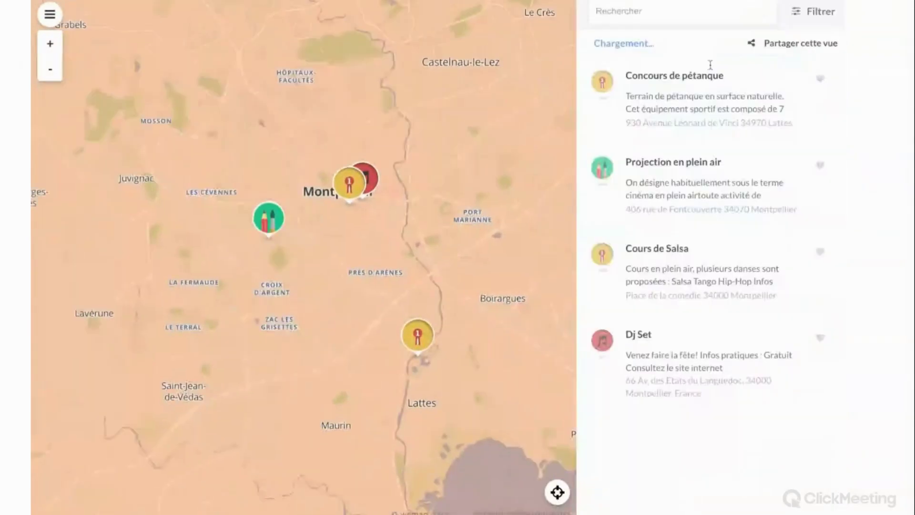
left_click(638, 334)
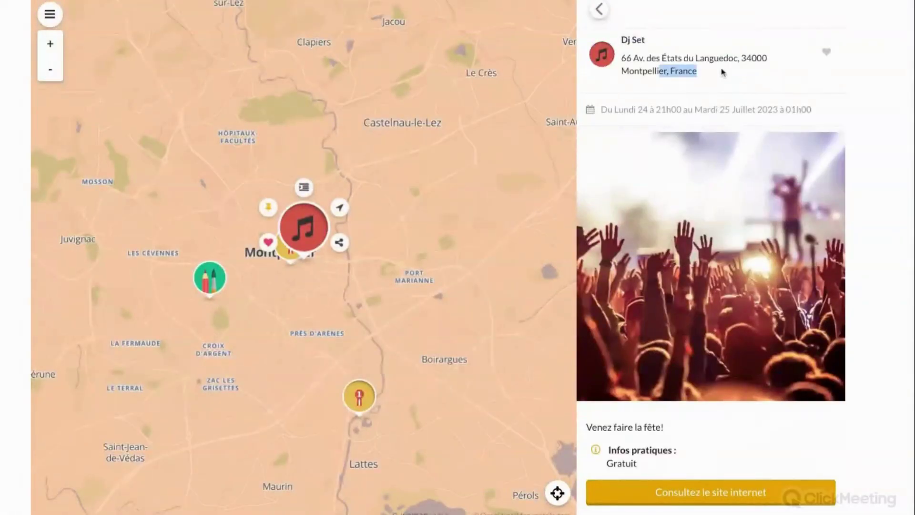
left_click_drag(722, 71, 621, 57)
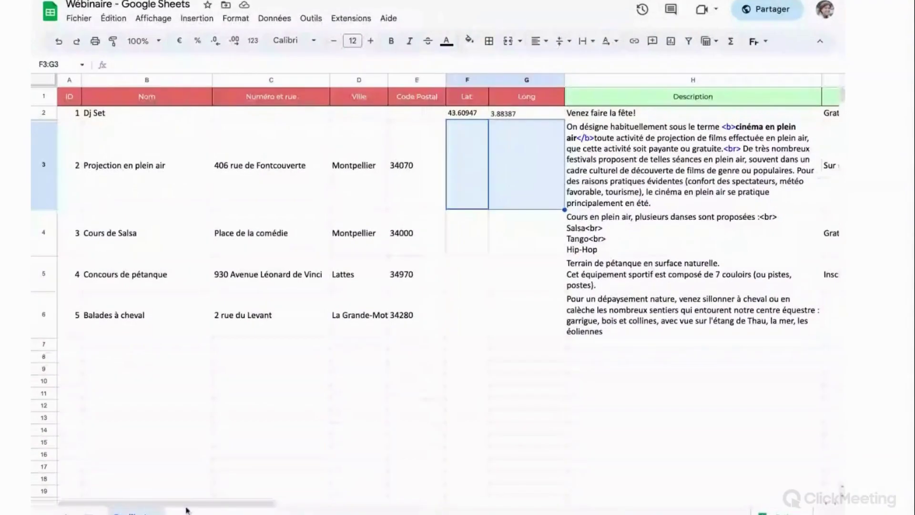
scroll(190, 508, "right", 5)
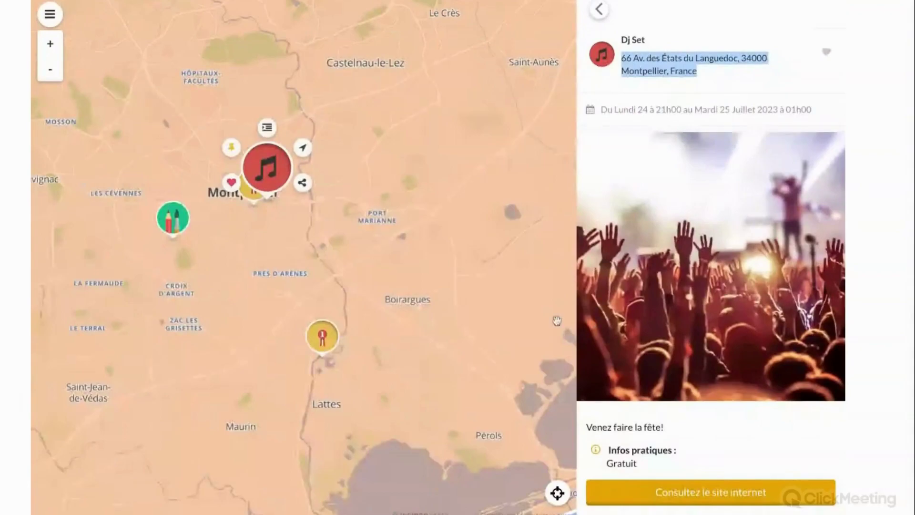
left_click(315, 345)
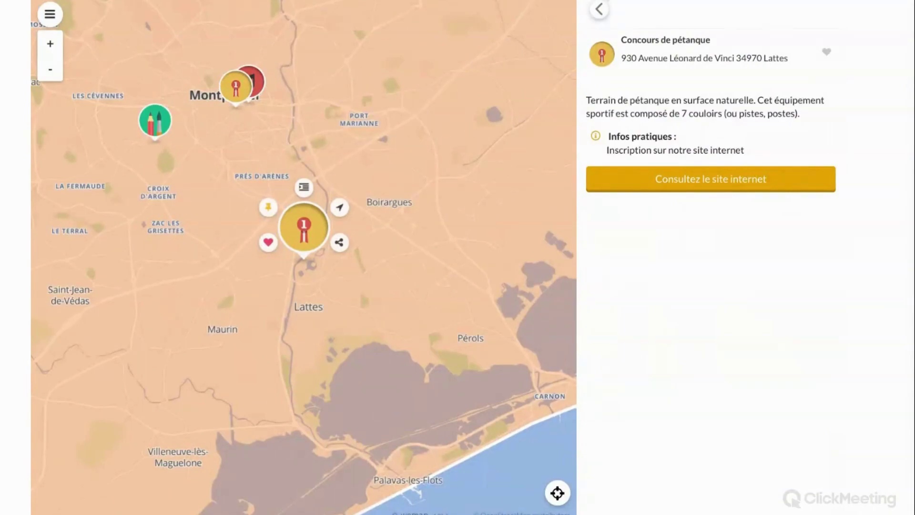
Return from the current company's details to the list in the embedded EdTech France map
scroll(679, 266, "up", 5)
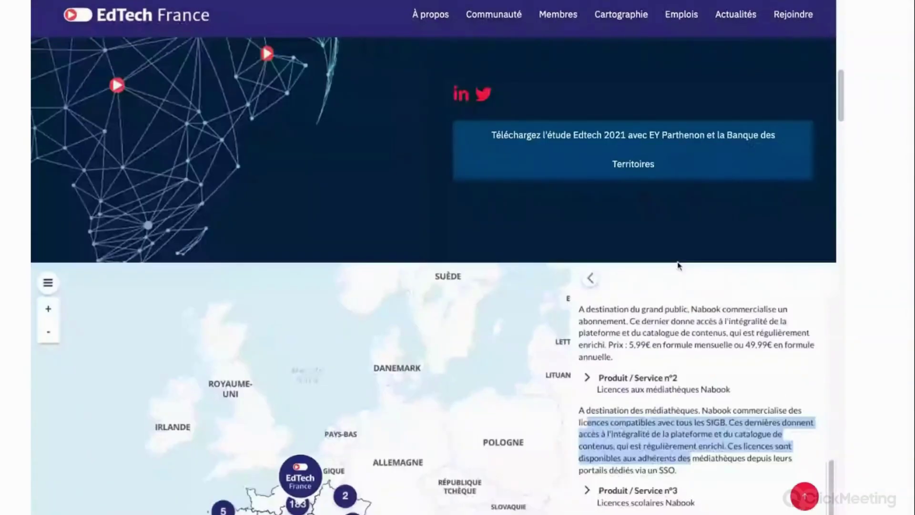
scroll(684, 256, "up", 1)
scroll(684, 256, "down", 3)
scroll(684, 257, "down", 3)
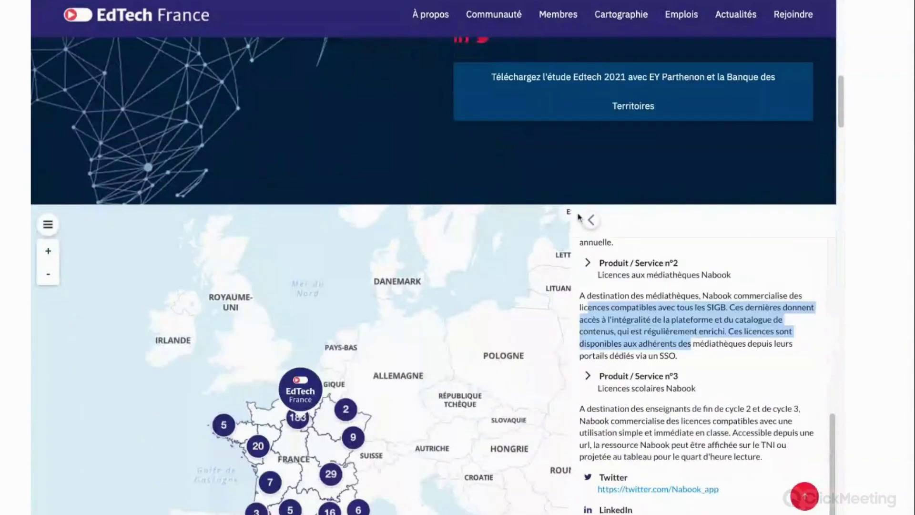
left_click(591, 220)
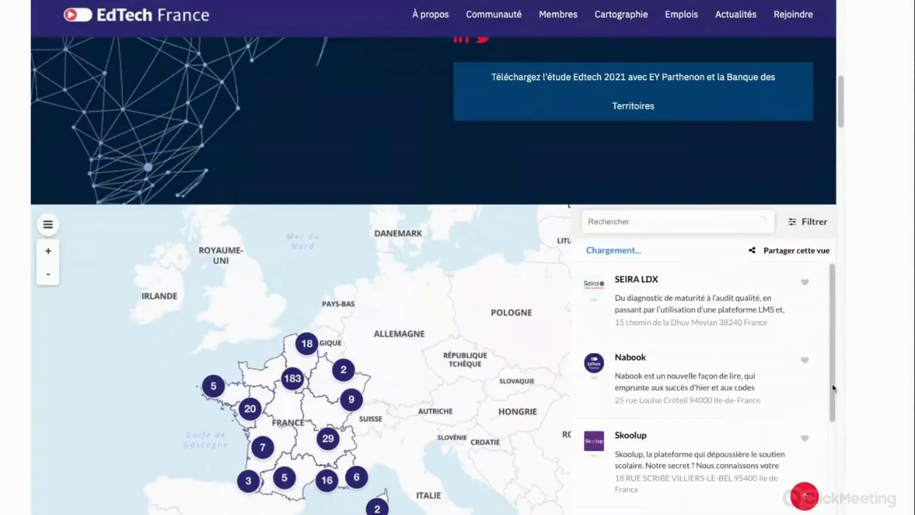
Open Skoolup's company details and scroll through them
scroll(712, 412, "down", 1)
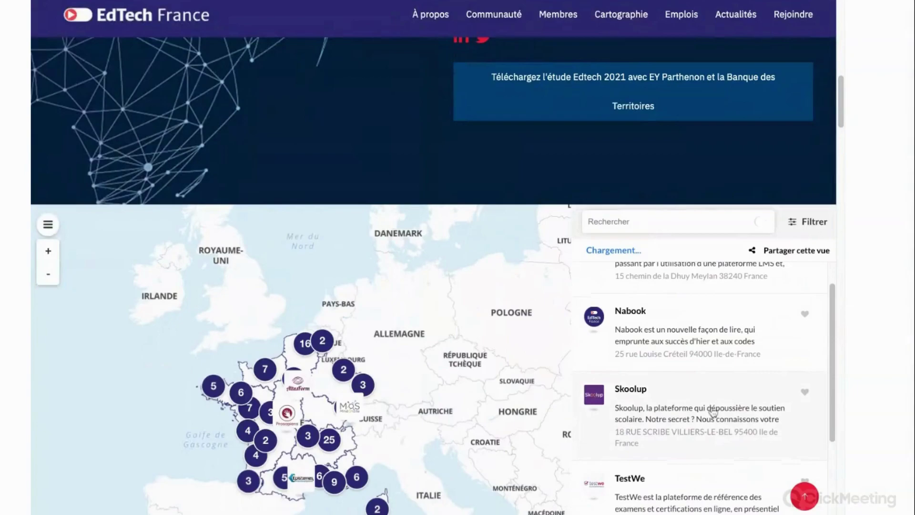
left_click(713, 412)
scroll(553, 449, "down", 3)
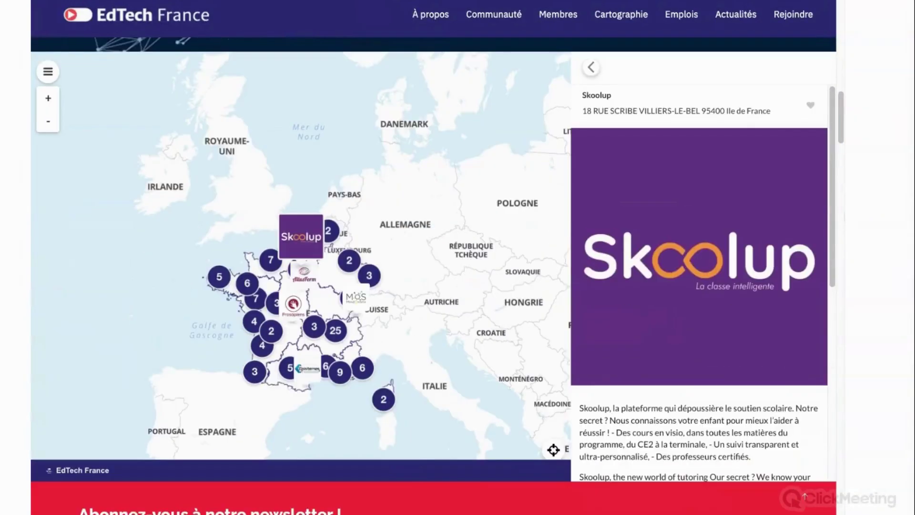
scroll(831, 125, "down", 2)
scroll(831, 125, "down", 1)
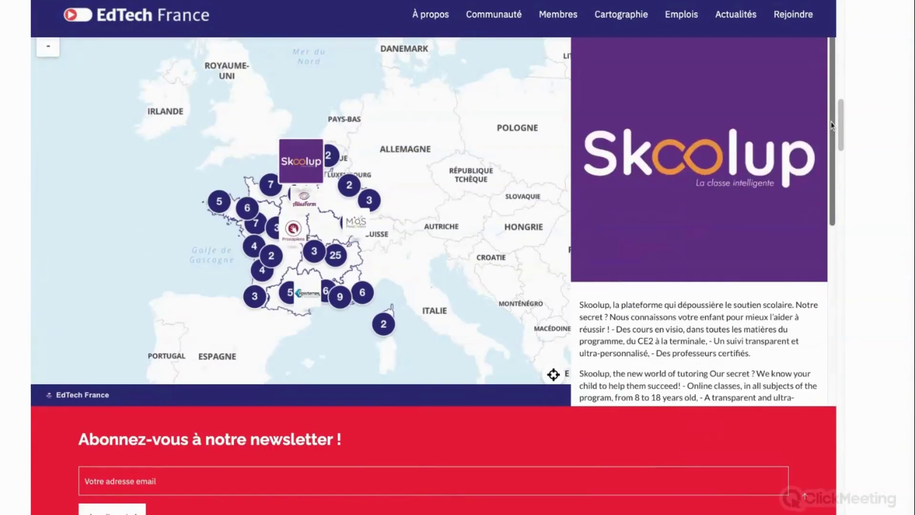
scroll(832, 125, "down", 1)
scroll(831, 125, "down", 3)
scroll(831, 125, "down", 1)
scroll(832, 125, "down", 1)
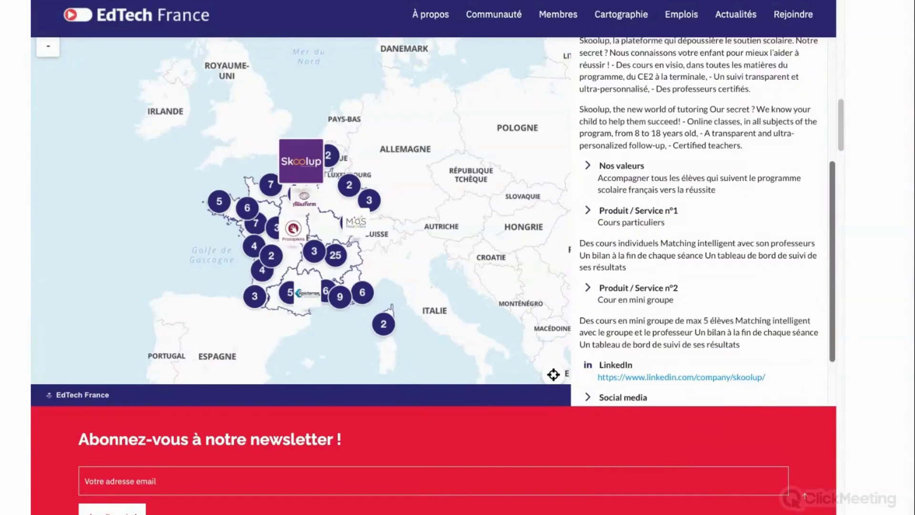
scroll(699, 219, "down", 1)
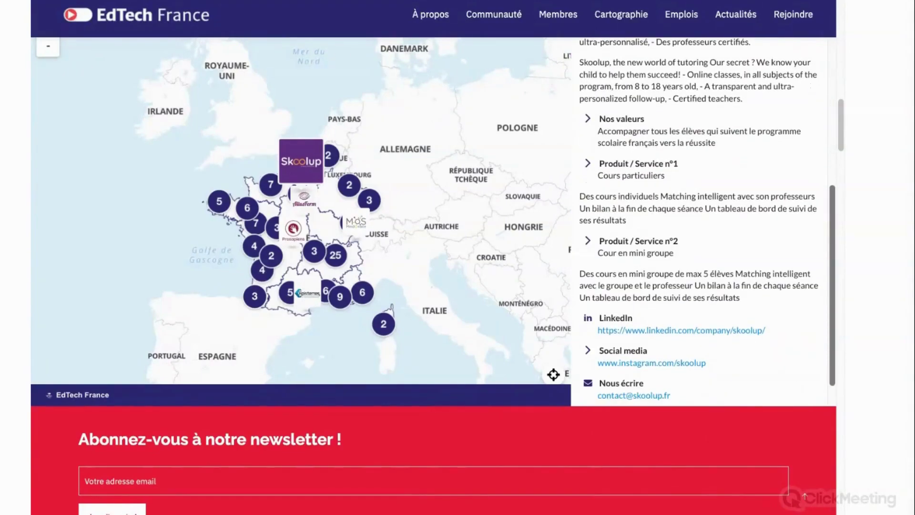
scroll(699, 220, "down", 1)
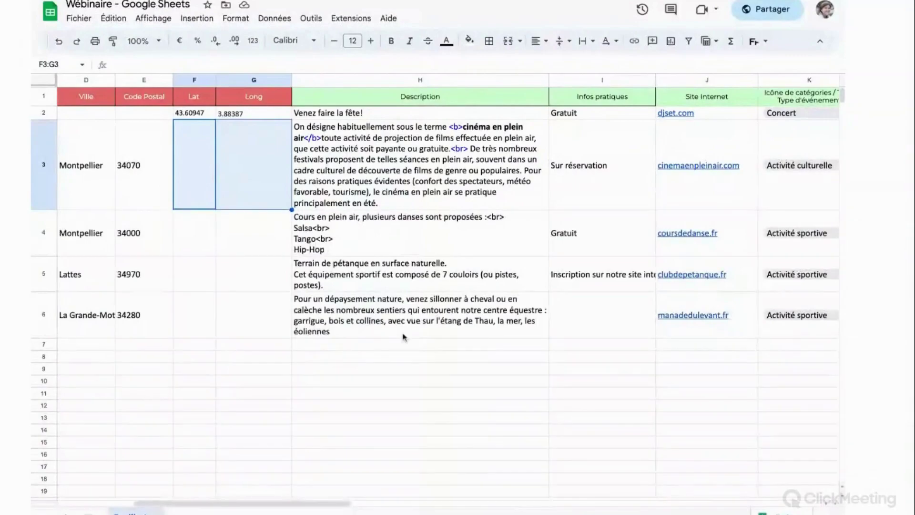
Review sheet columns G–L, then point out Wemap's Description property to map next
scroll(315, 504, "right", 3)
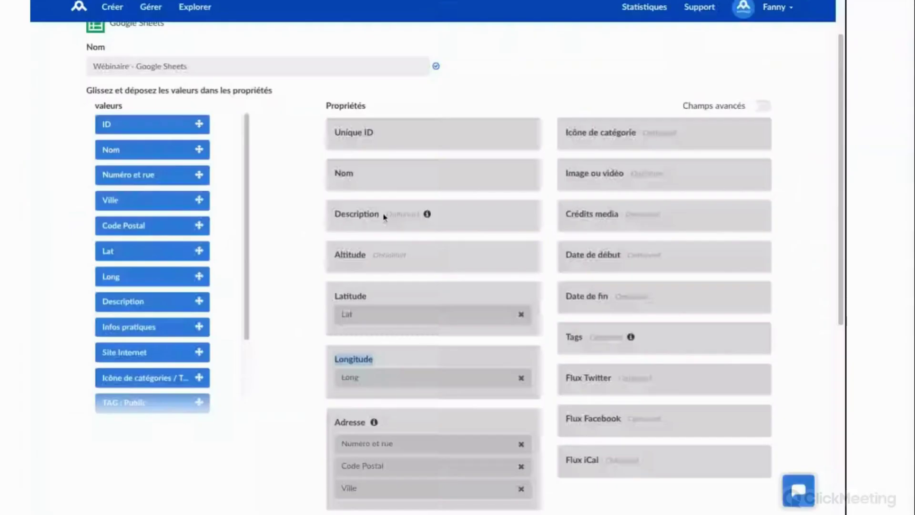
double_click(377, 214)
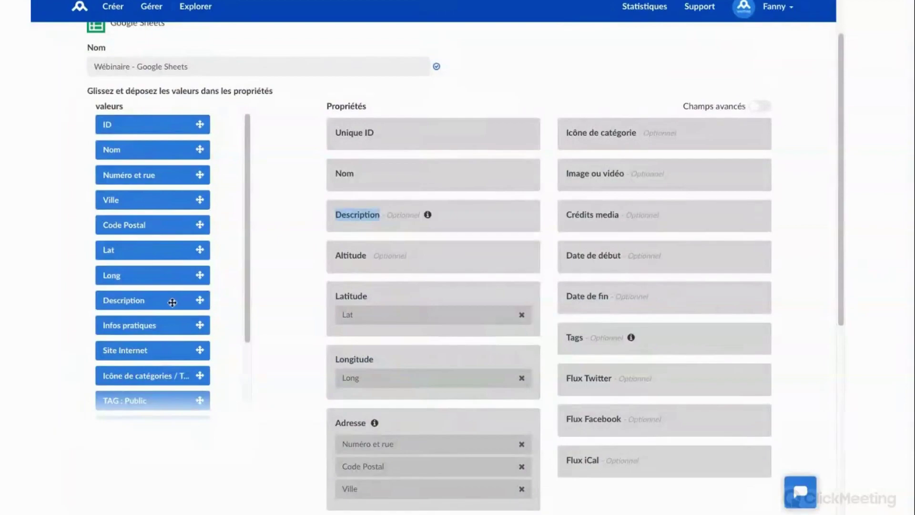
Fill the Description property with the Description, Infos pratiques and Site Internet column values
left_click_drag(172, 302, 431, 217)
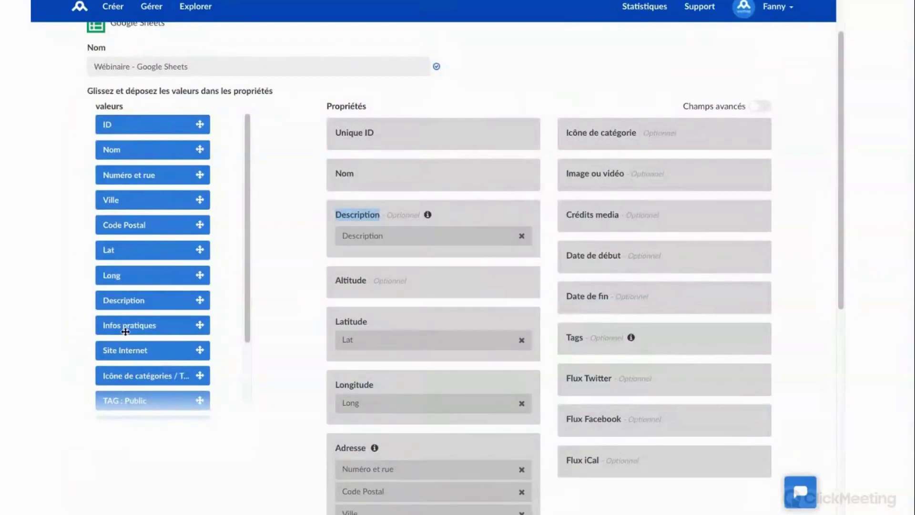
left_click_drag(125, 331, 429, 247)
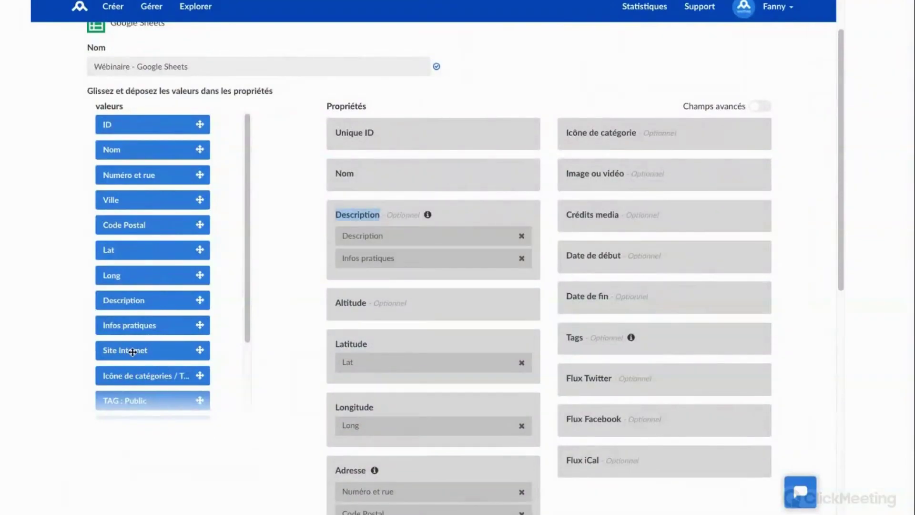
left_click_drag(133, 352, 400, 280)
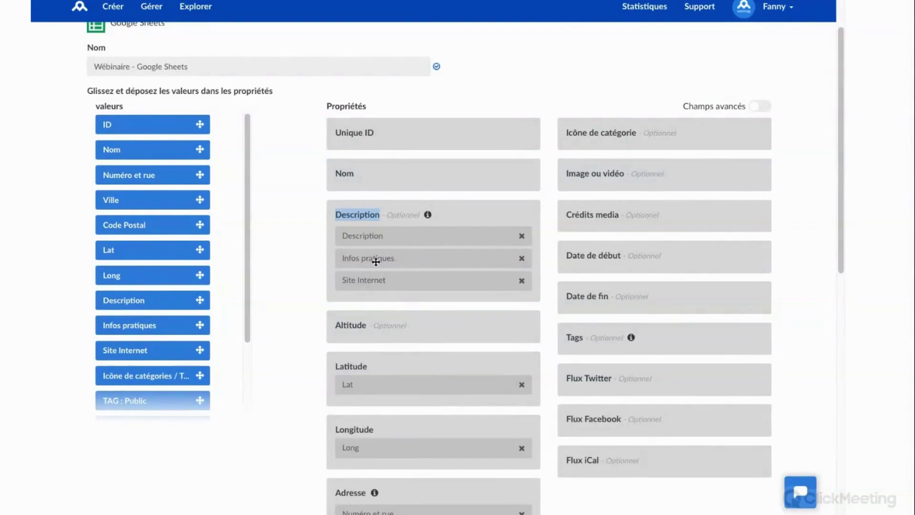
scroll(377, 261, "down", 2)
scroll(377, 263, "down", 4)
scroll(376, 264, "down", 2)
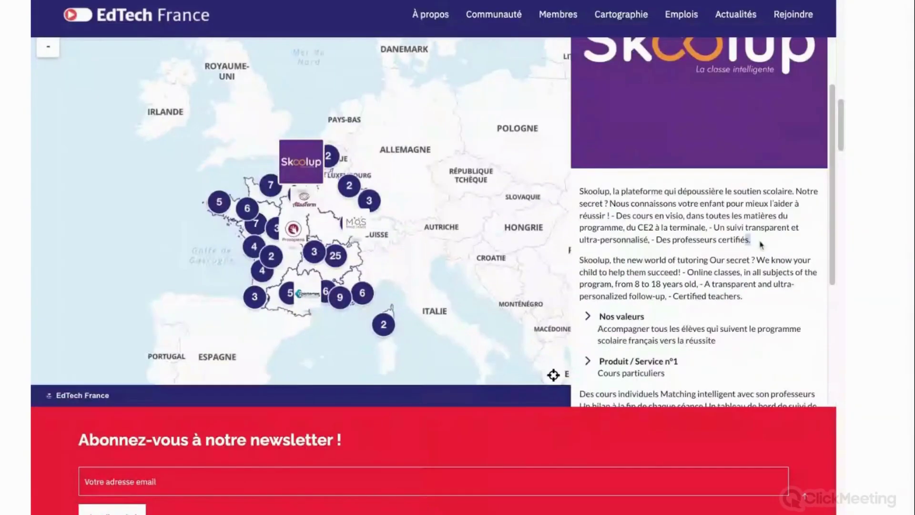
Highlight the Skoolup popup's opening paragraph, English description and Nos valeurs section
triple_click(761, 244)
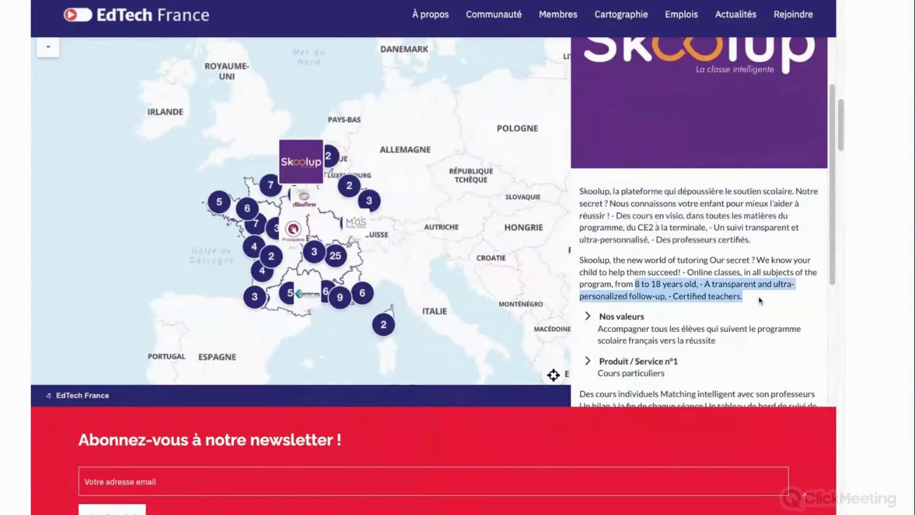
left_click_drag(761, 299, 580, 260)
left_click_drag(681, 329, 611, 316)
left_click_drag(686, 375, 613, 361)
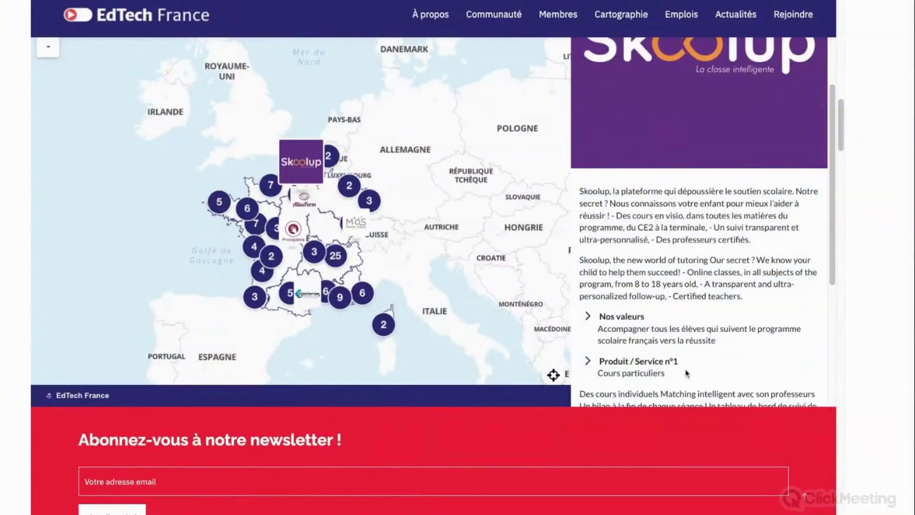
scroll(686, 255, "down", 2)
scroll(685, 251, "down", 3)
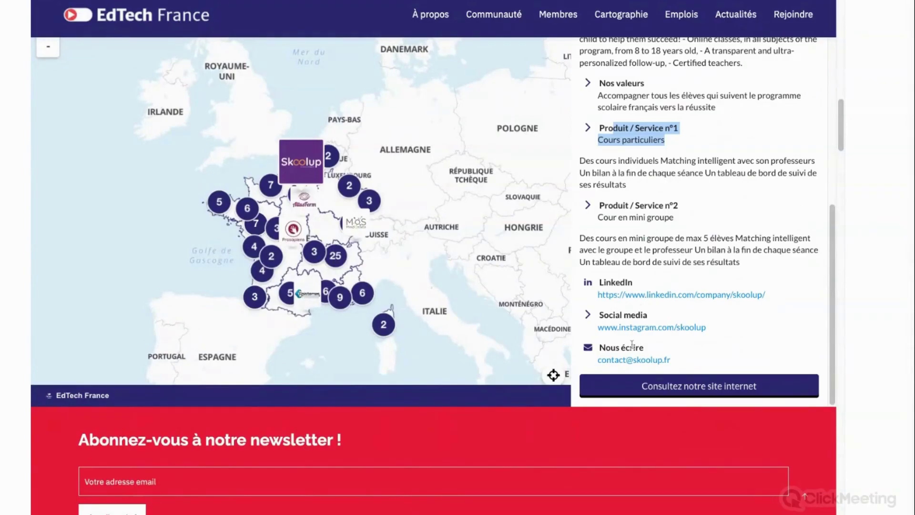
scroll(674, 266, "up", 1)
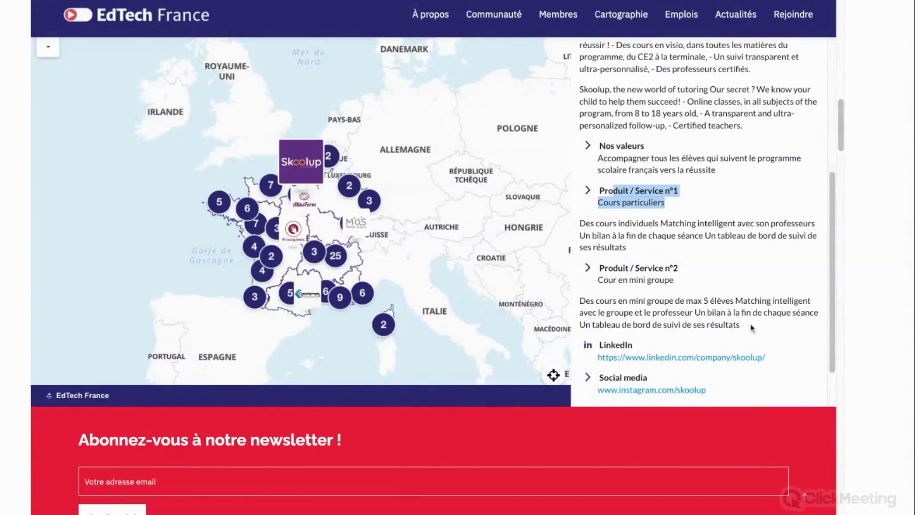
Highlight the LinkedIn and Social media entries and the mini groupe course paragraph, reaching the contact links
left_click_drag(751, 328, 648, 410)
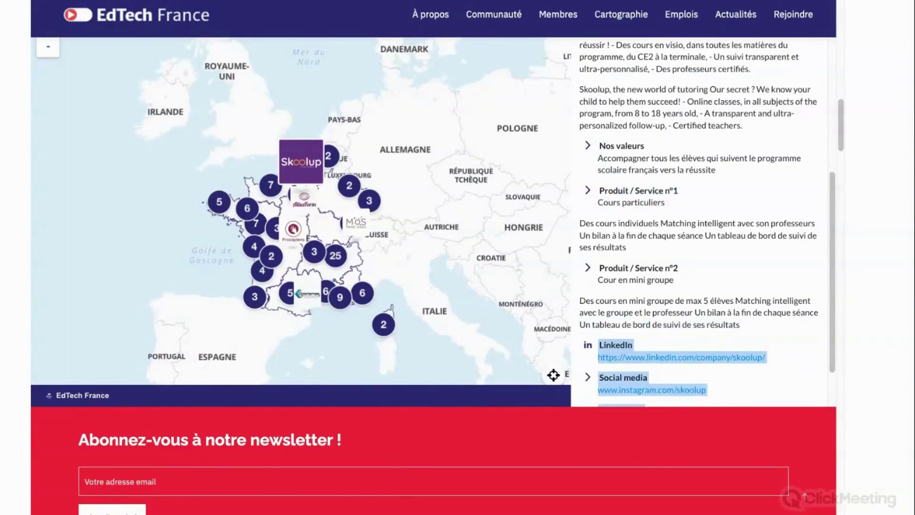
triple_click(666, 312)
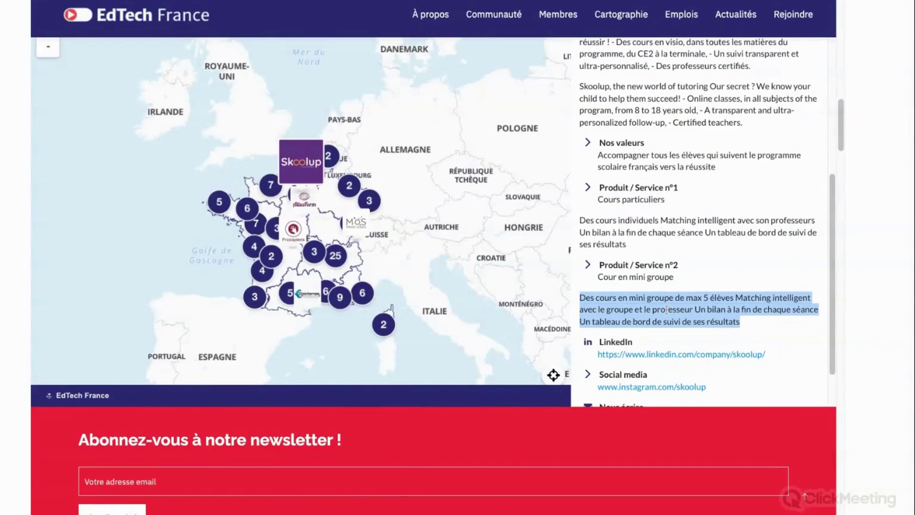
scroll(667, 310, "down", 1)
left_click_drag(596, 326, 635, 329)
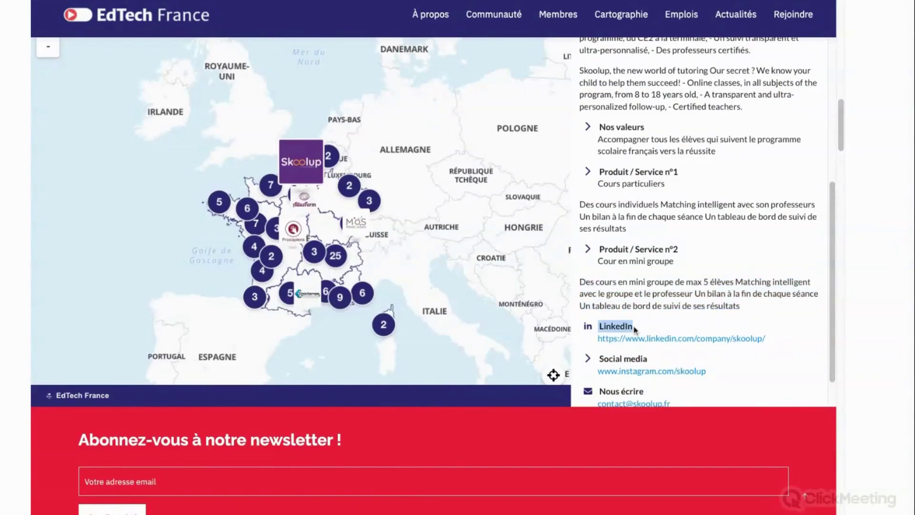
scroll(635, 333, "down", 3)
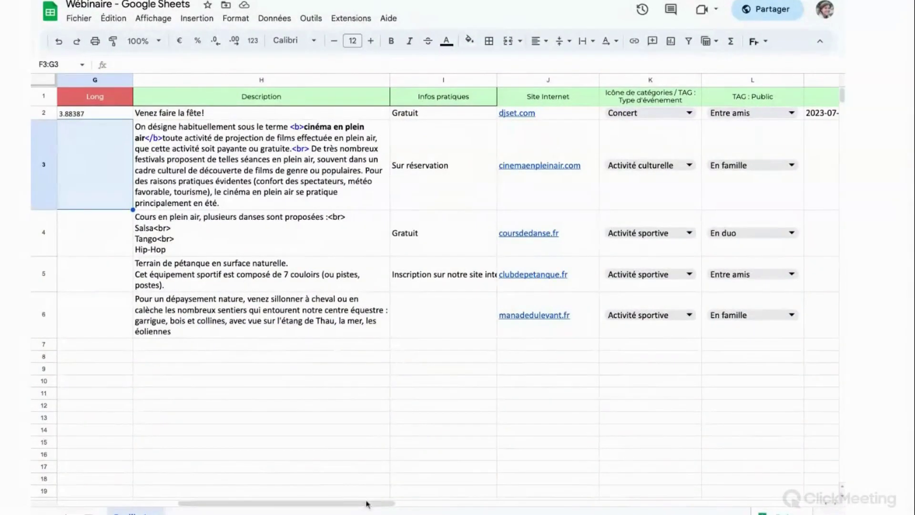
Show the Concours de pétanque description in cell H5
left_click_drag(328, 505, 346, 505)
left_click(265, 276)
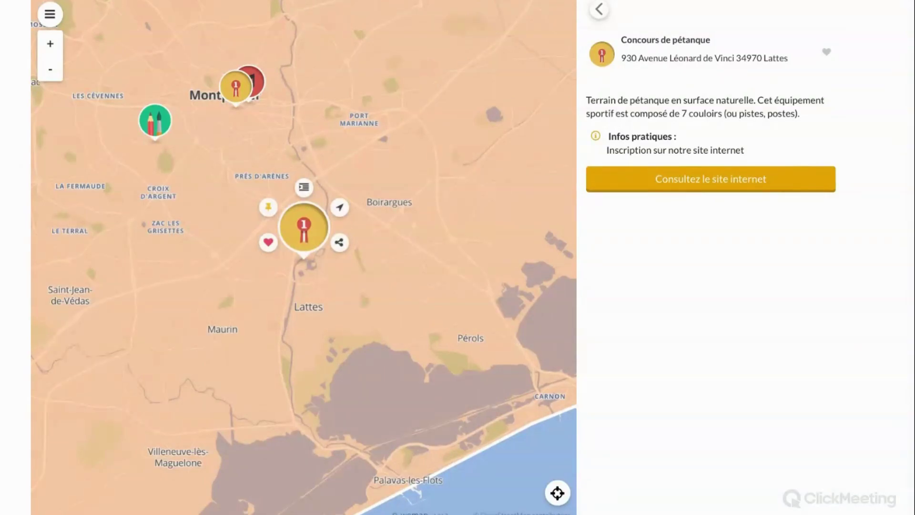
Look at Dj Set, then open Projection en plein air and highlight its bold cinéma en plein air phrase
left_click(600, 10)
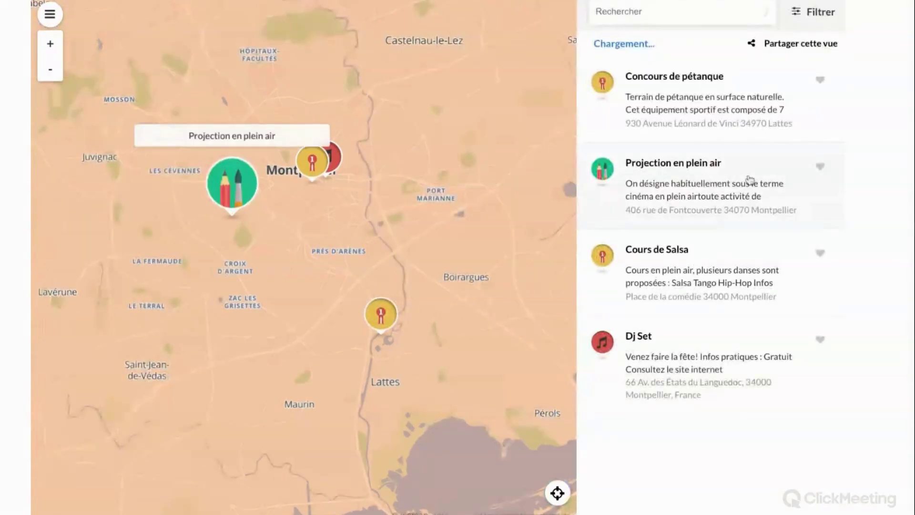
left_click(672, 370)
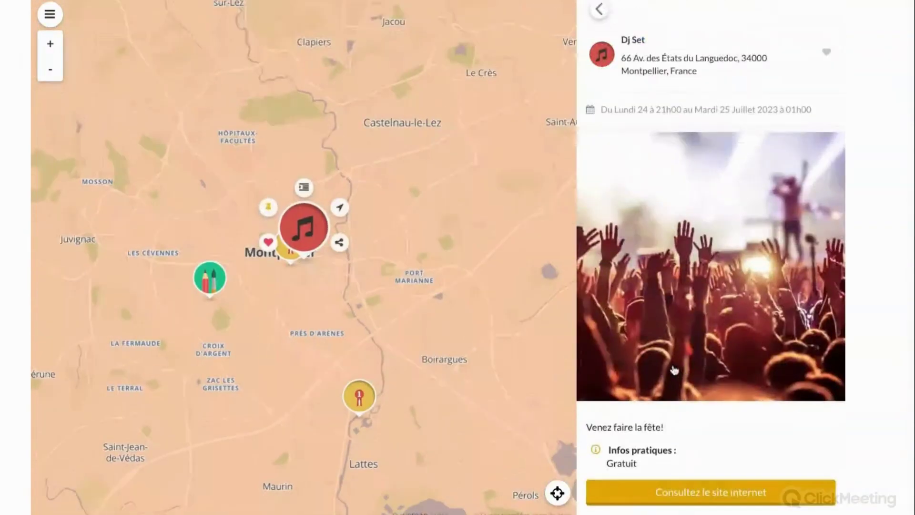
left_click(596, 12)
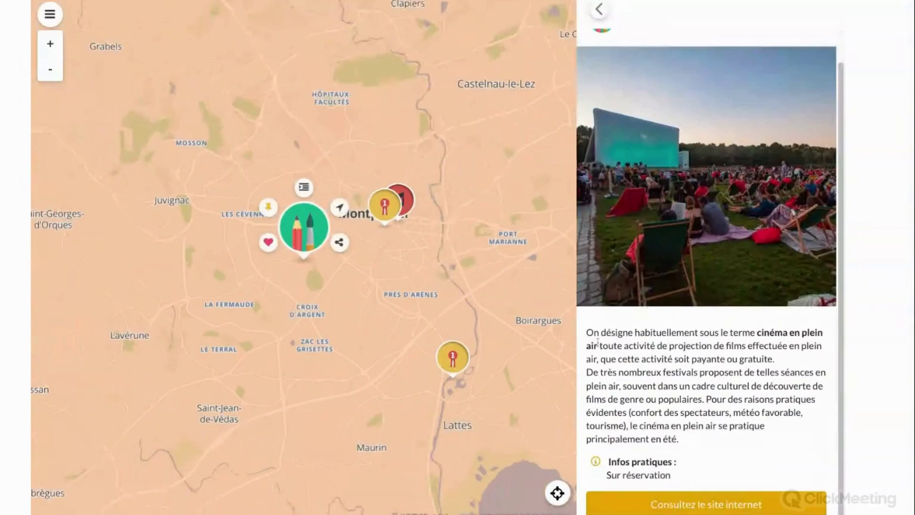
left_click(597, 341, "shift")
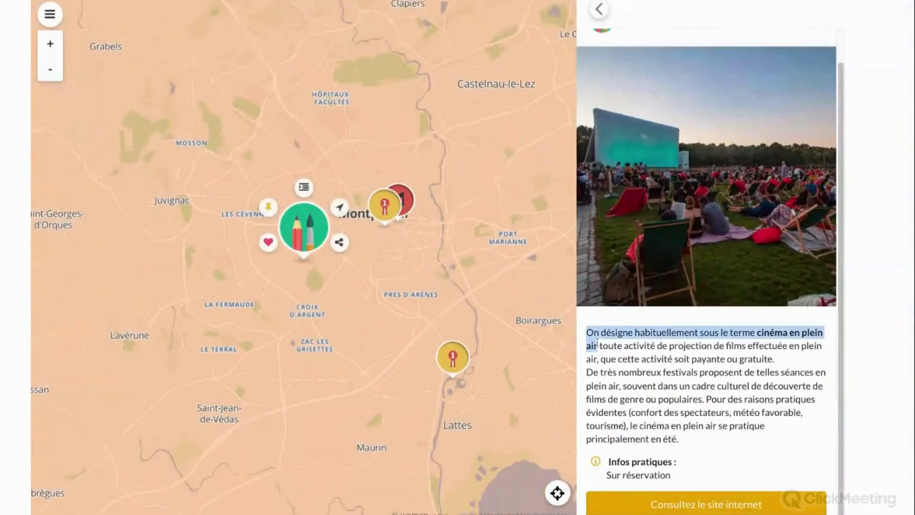
left_click(783, 368)
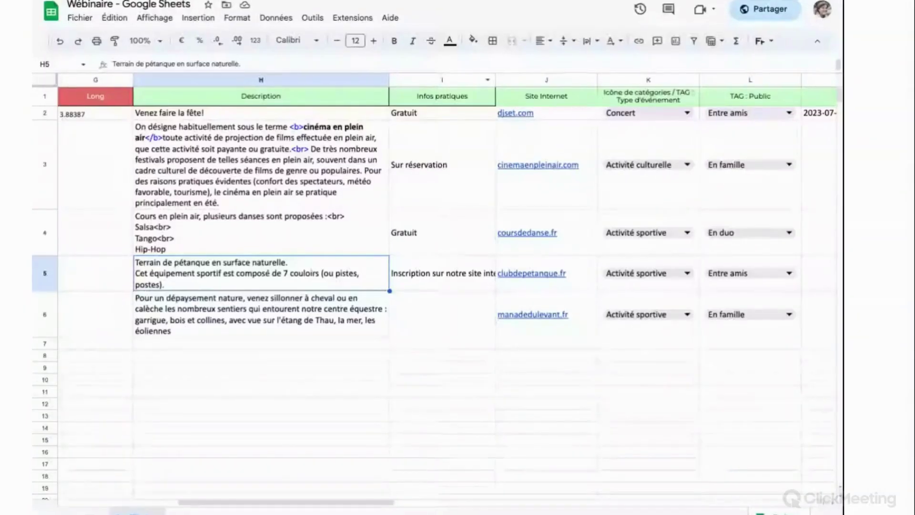
Inspect the <b> and <br> tags in cell H3's cinéma description, then deselect it
left_click(213, 141)
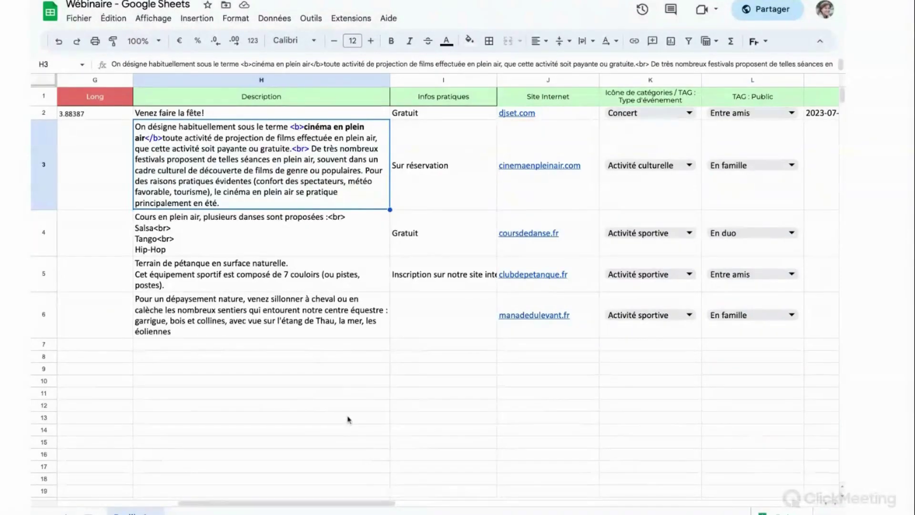
left_click(298, 407)
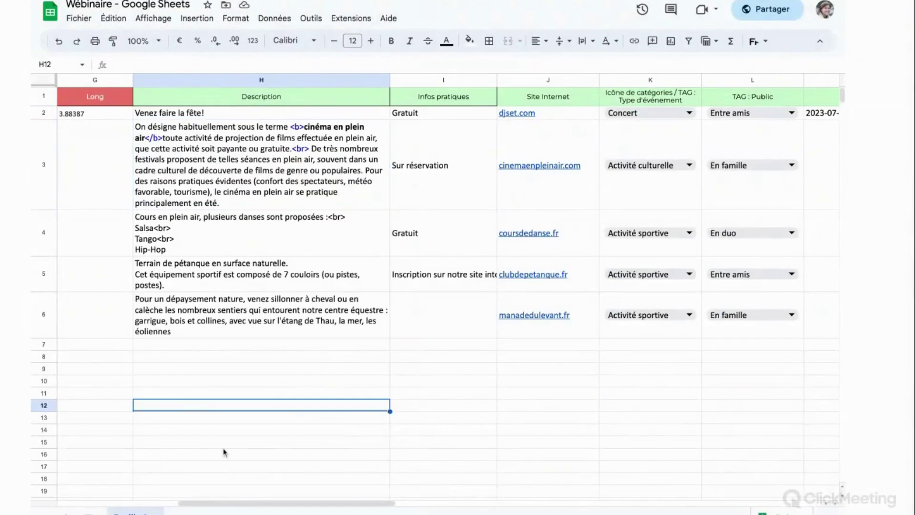
scroll(220, 504, "right", 2)
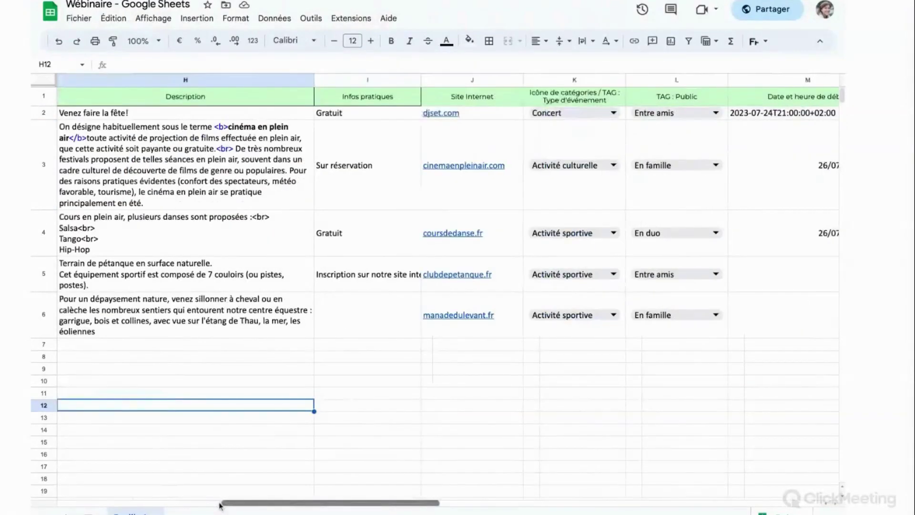
scroll(220, 504, "right", 5)
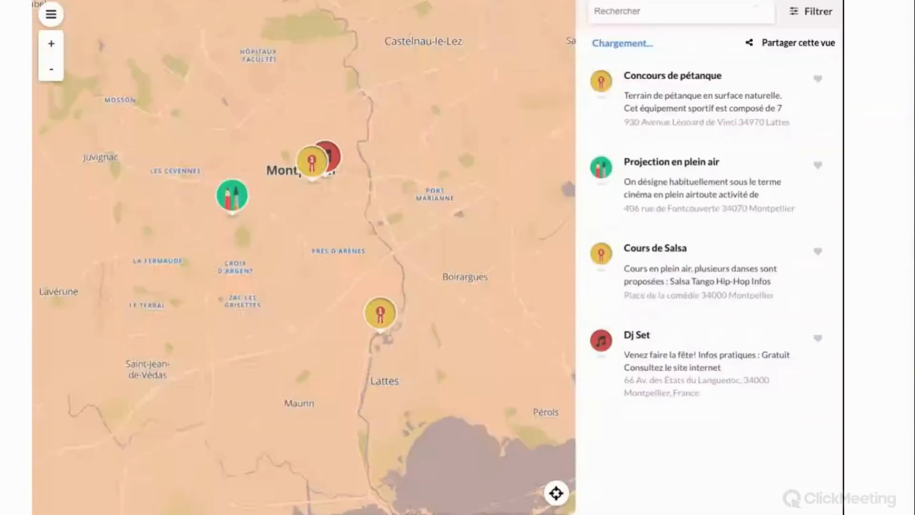
Open the livemap's Filtrer panel to see the date, event type and audience filters
left_click(812, 11)
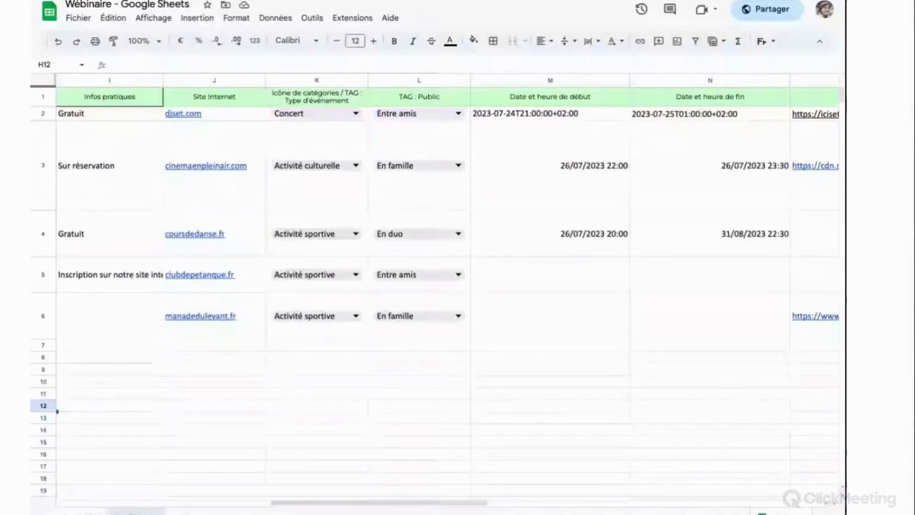
Insert a temporary column M holding 'entre amis, concert' before the start date, then delete it
left_click(694, 98)
right_click(693, 98)
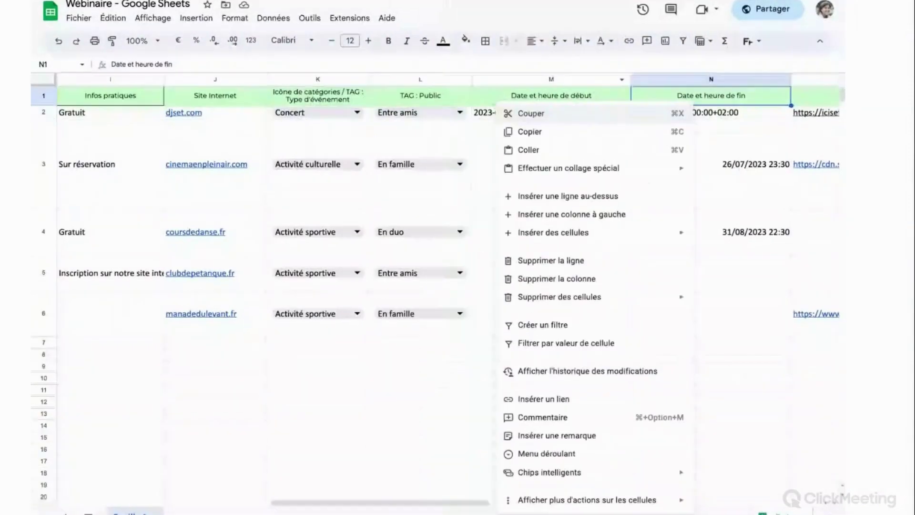
left_click(591, 79)
right_click(590, 79)
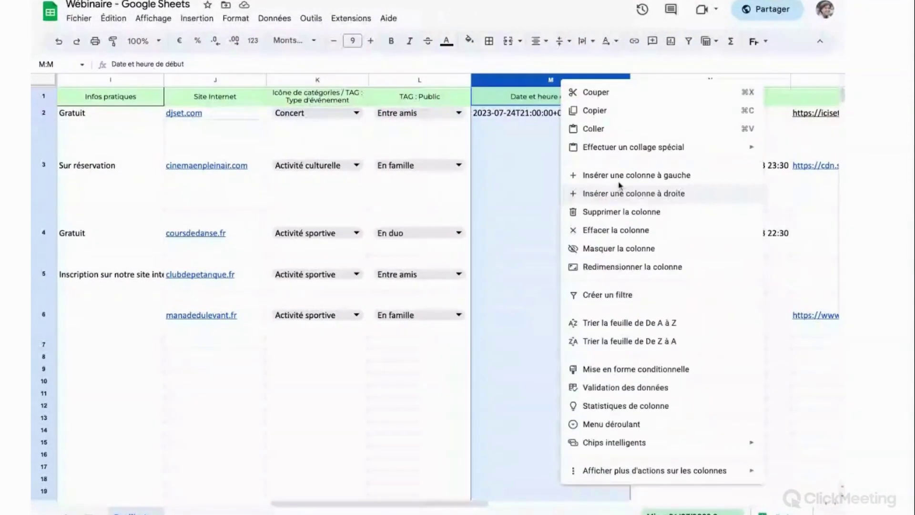
left_click(643, 173)
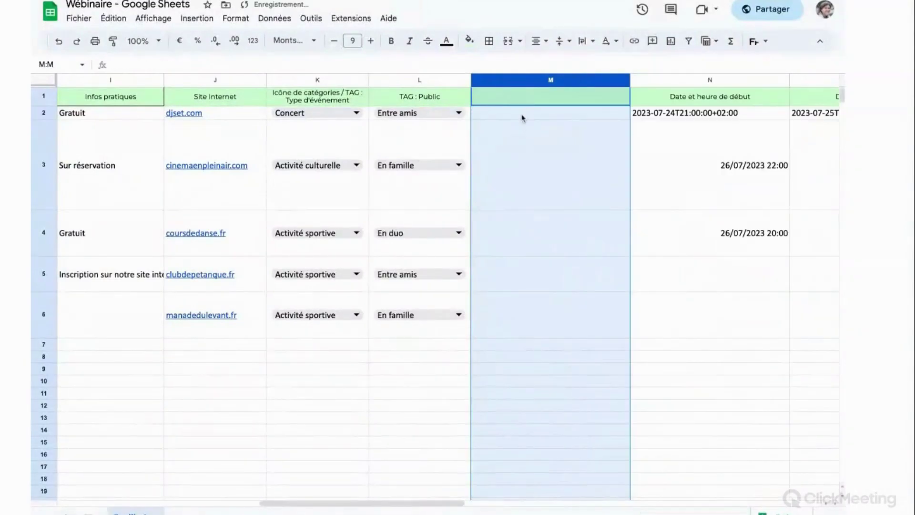
left_click(522, 117)
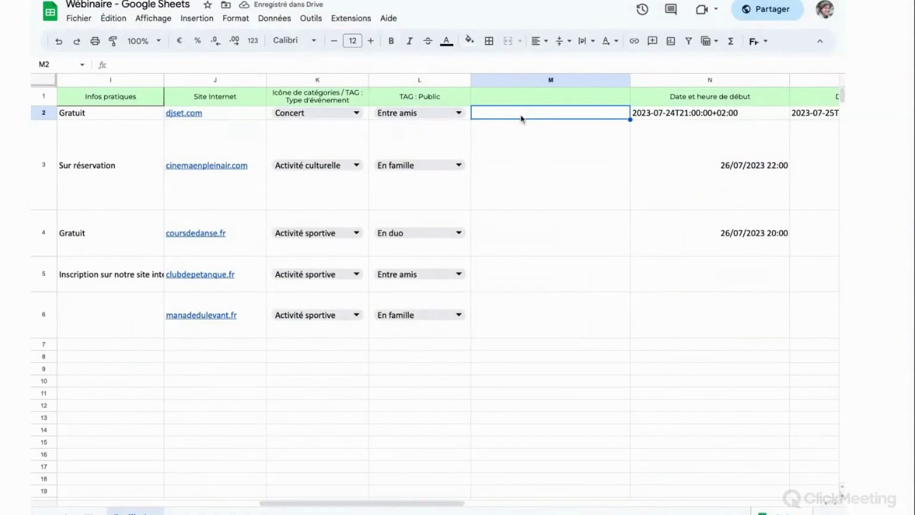
type("entre amis")
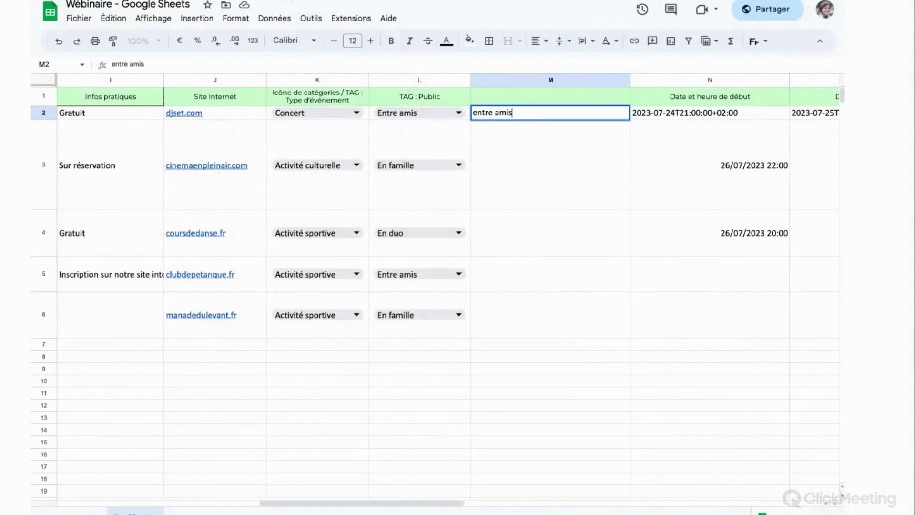
type(",")
type(" concert")
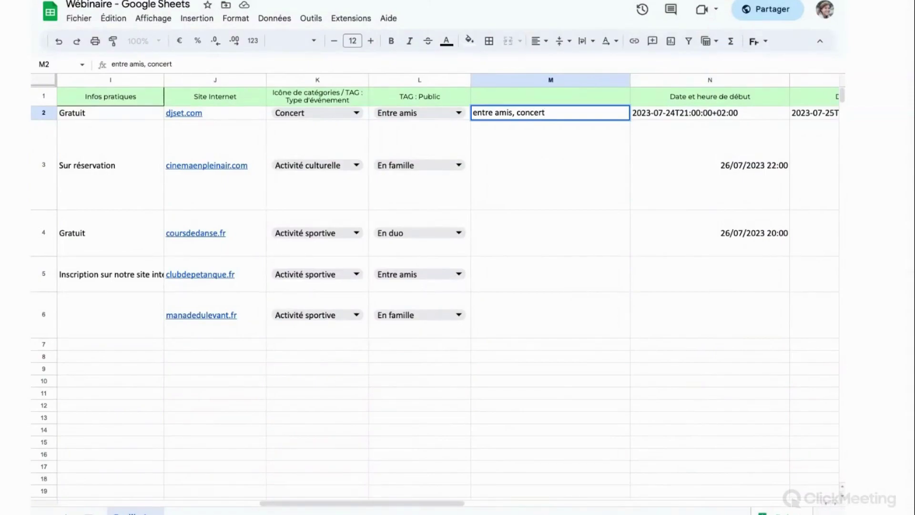
left_click(565, 187)
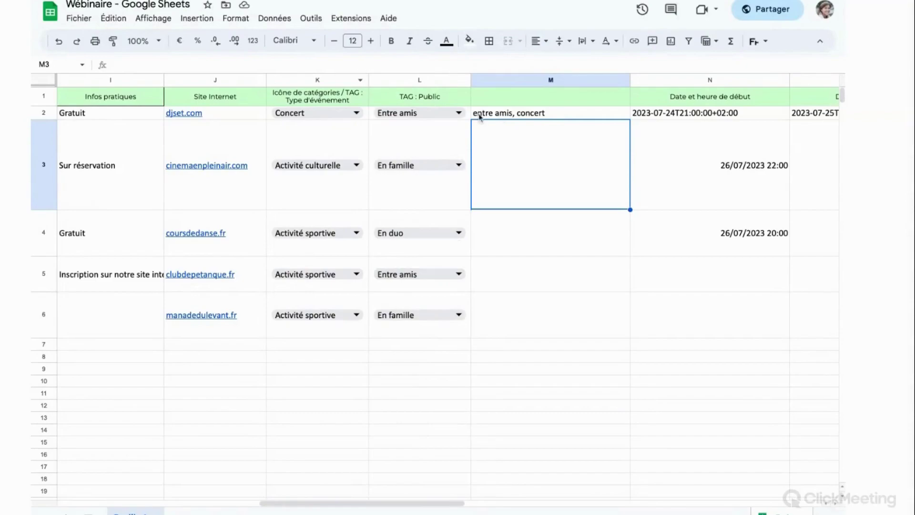
mouse_move(550, 80)
right_click(514, 81)
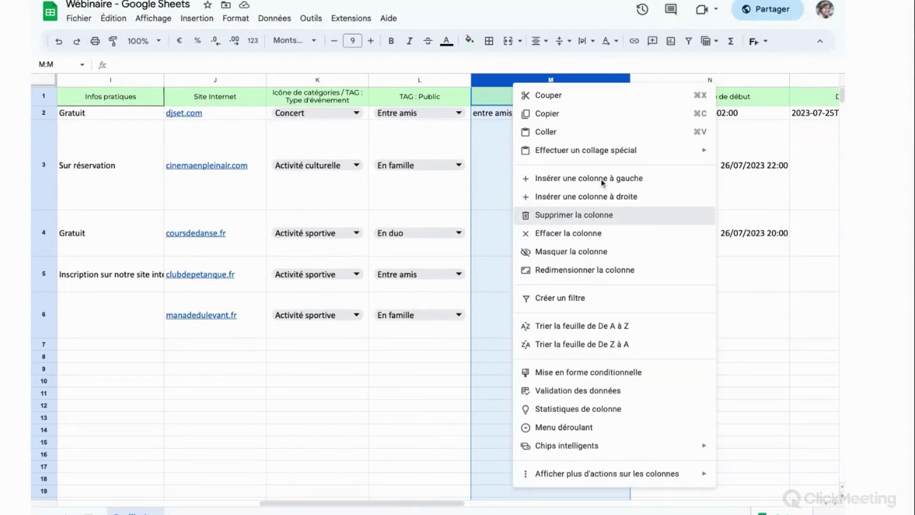
left_click(574, 215)
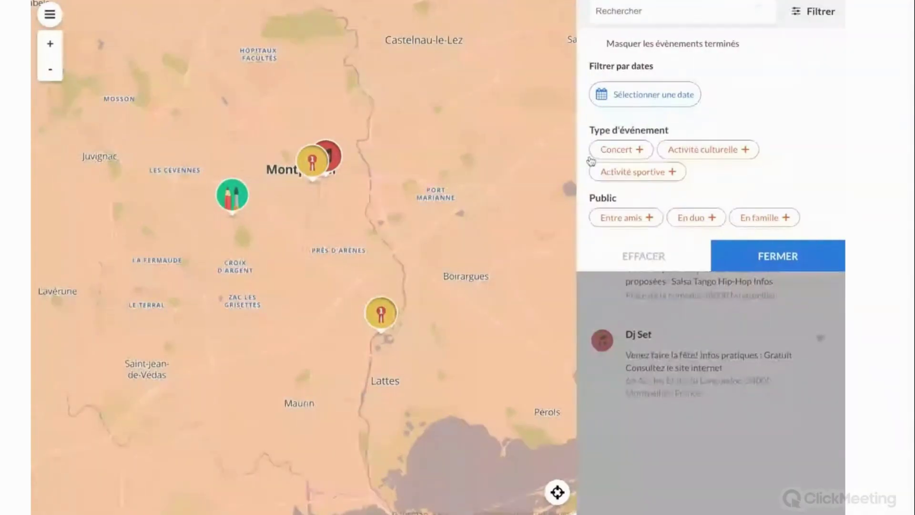
double_click(603, 197)
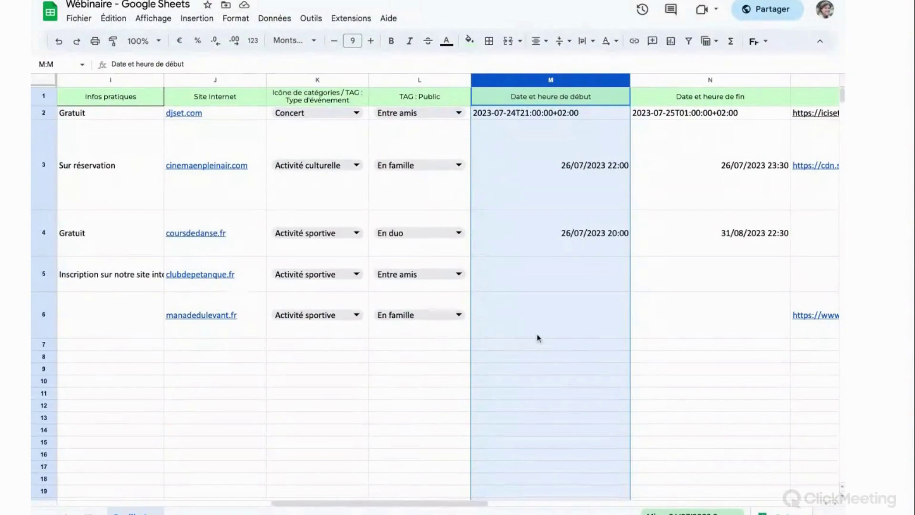
Review the Public tag choices in L2, then select cell L3 and show the Insertion options
left_click(367, 367)
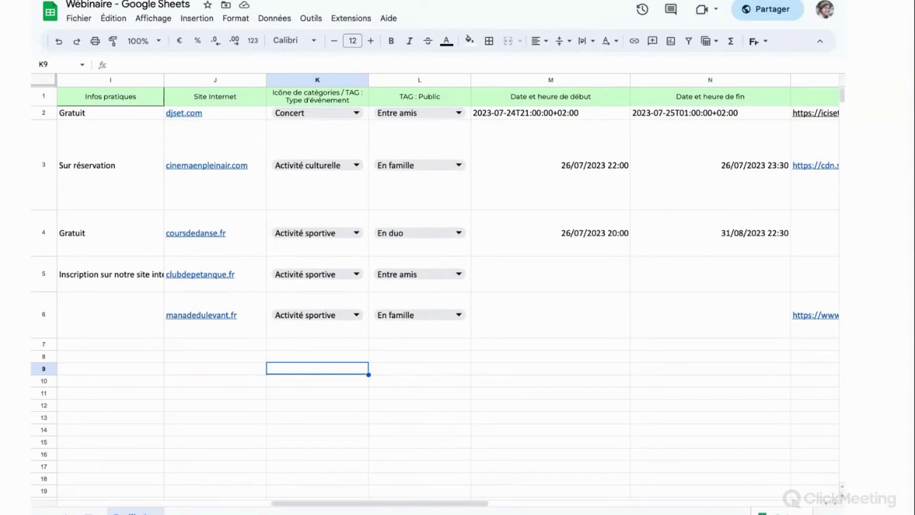
left_click(455, 117)
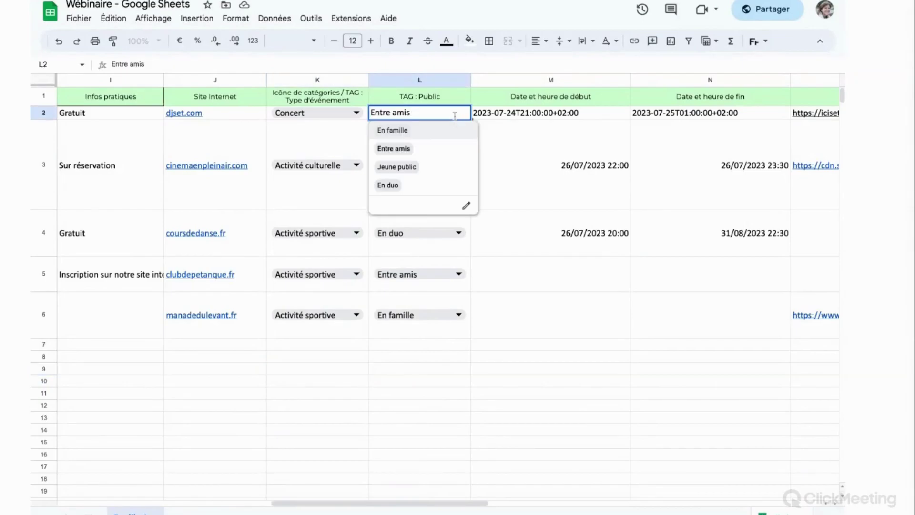
left_click(558, 296)
left_click(437, 137)
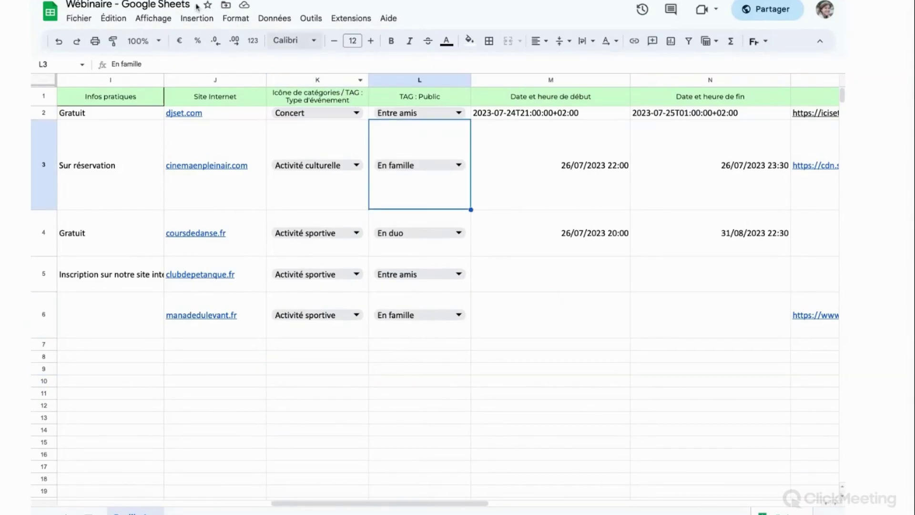
left_click(195, 19)
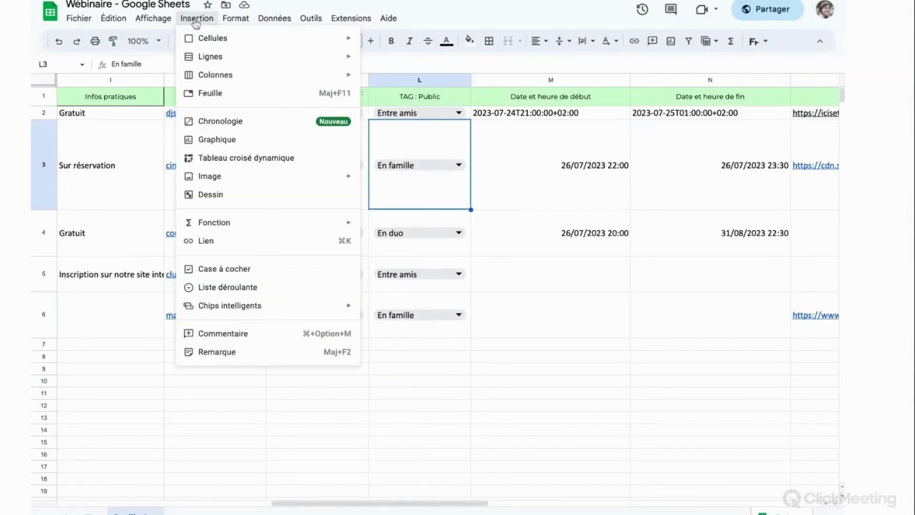
Review L3's Public dropdown values, then list the validation rules and select column K
left_click(224, 287)
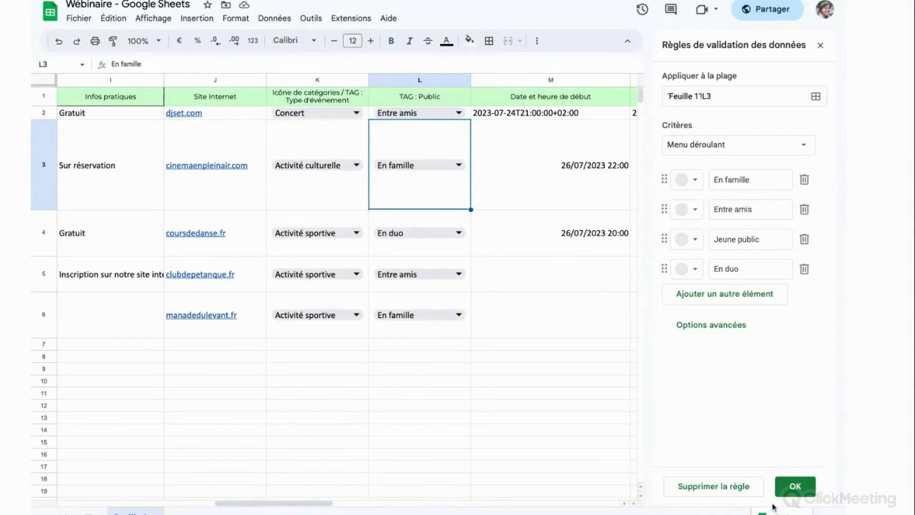
left_click(788, 490)
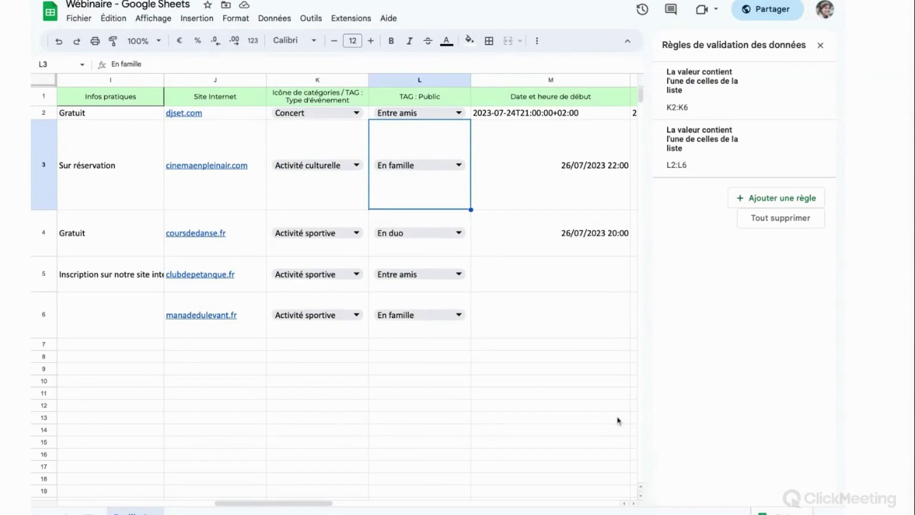
left_click(572, 394)
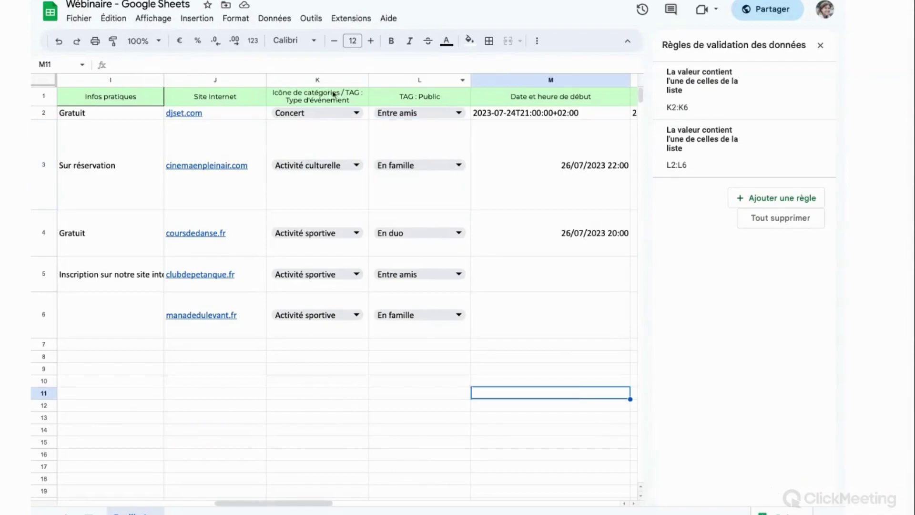
left_click(321, 81)
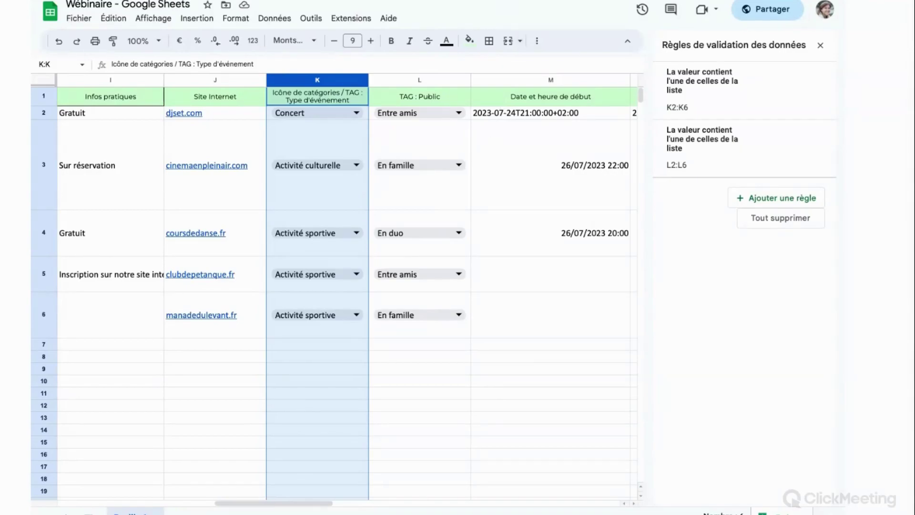
scroll(222, 307, "up", 5)
scroll(222, 307, "up", 3)
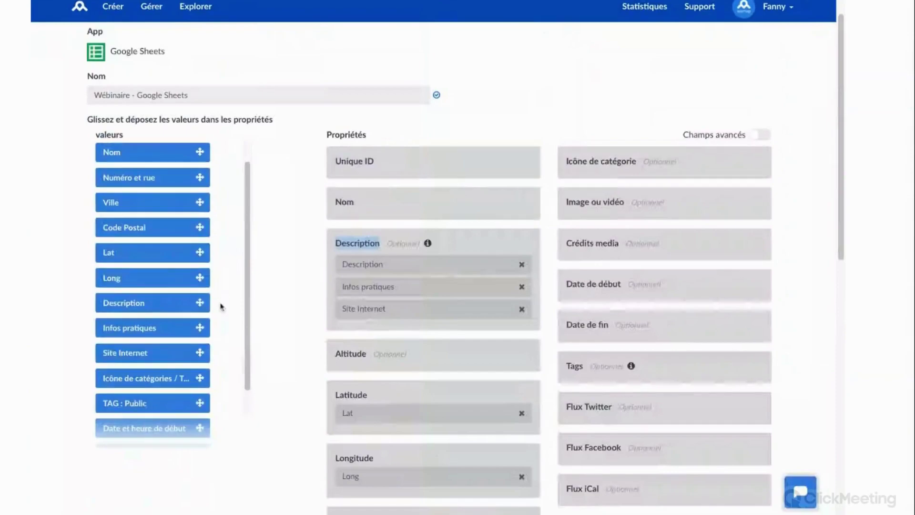
Assign the Icône de catégories sheet value to the points' Tags property
scroll(222, 306, "down", 1)
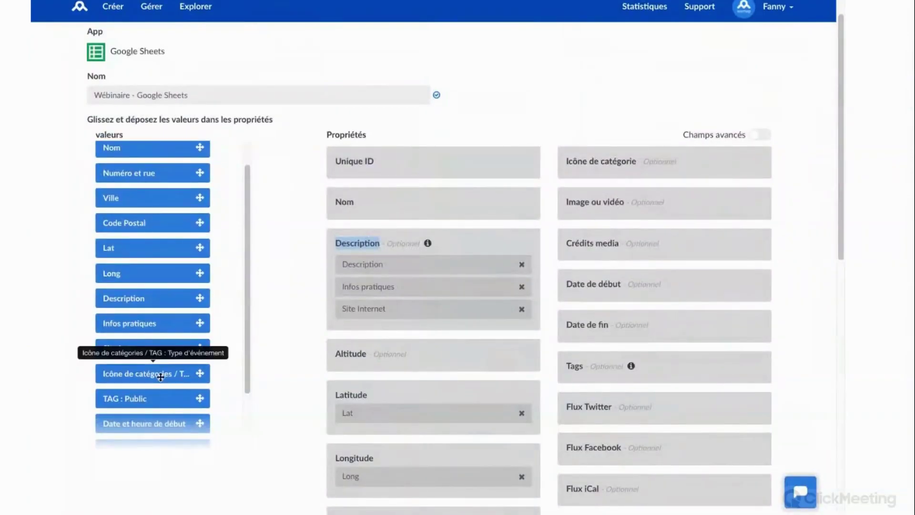
left_click_drag(161, 377, 664, 367)
scroll(429, 286, "down", 8)
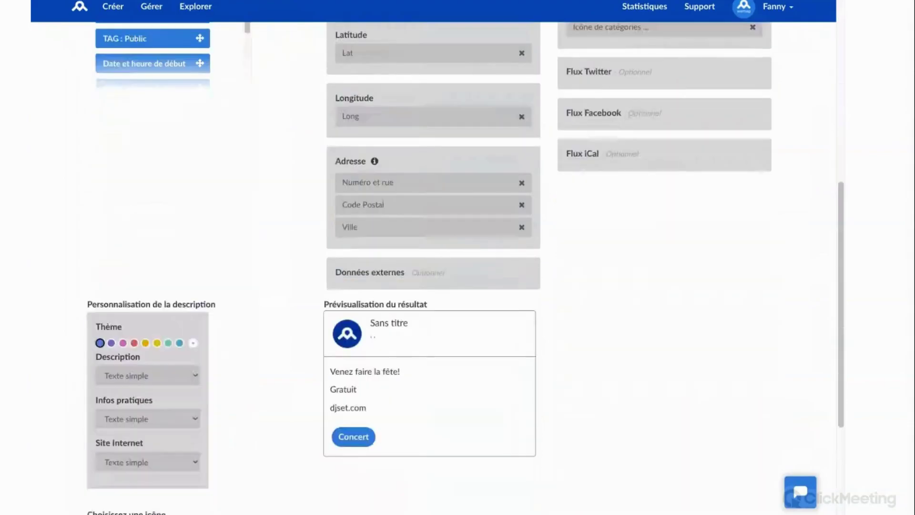
scroll(352, 433, "up", 5)
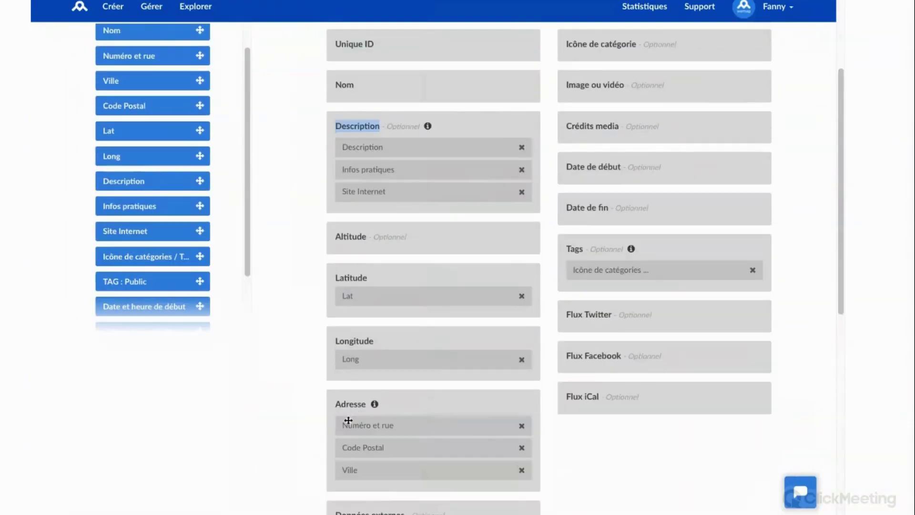
scroll(349, 420, "up", 3)
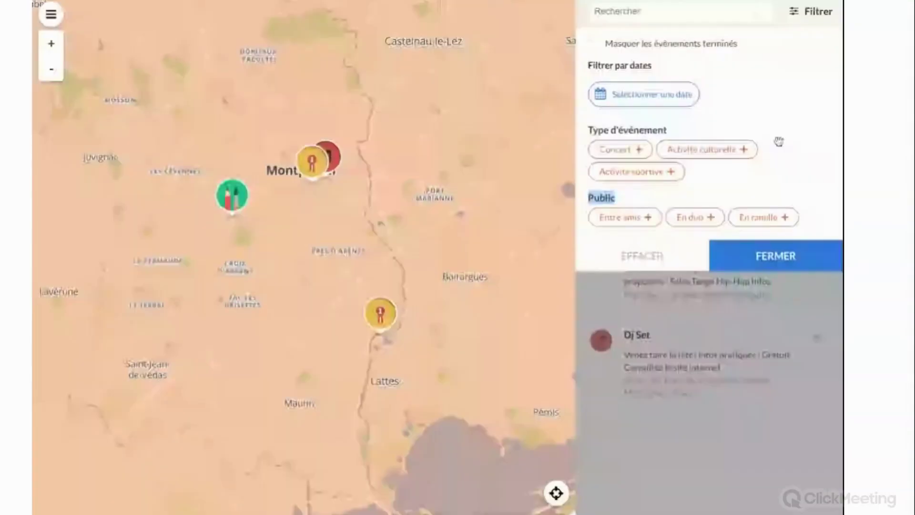
Close the filter panel and zoom and pan the livemap across the central and outlying Montpellier event markers
left_click(761, 257)
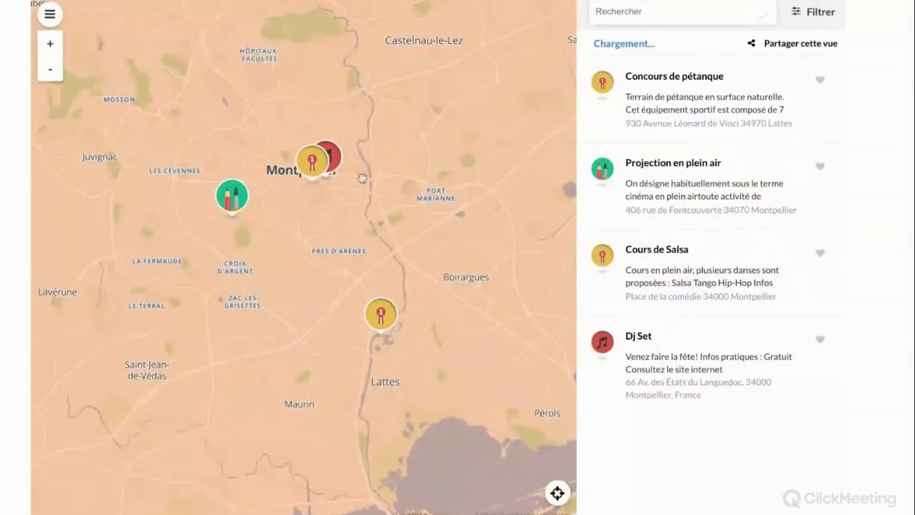
scroll(362, 178, "up", 1)
scroll(362, 177, "up", 2)
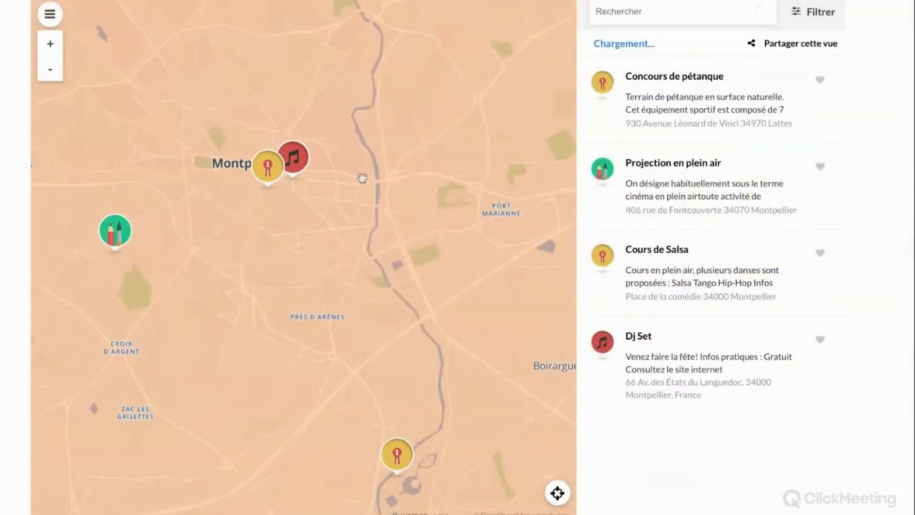
left_click_drag(362, 178, 431, 136)
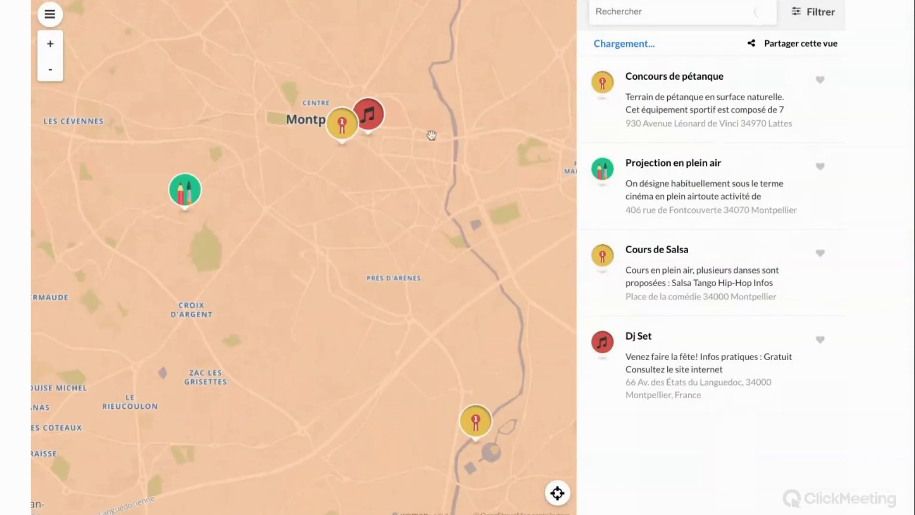
scroll(431, 135, "down", 1)
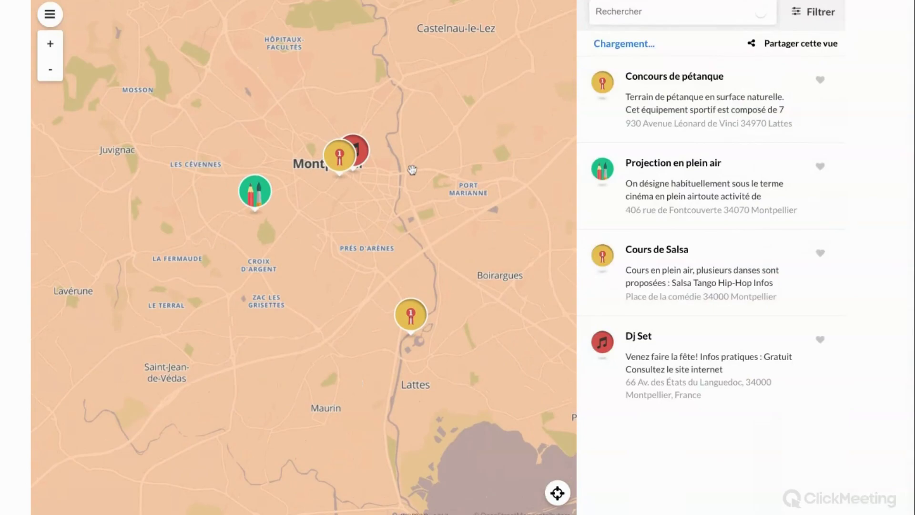
scroll(411, 169, "up", 1)
scroll(370, 211, "down", 1)
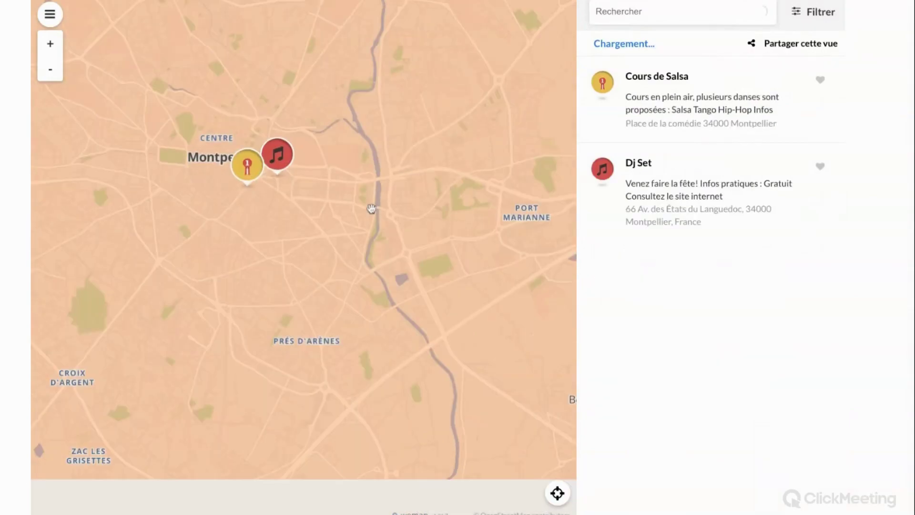
left_click_drag(371, 208, 410, 135)
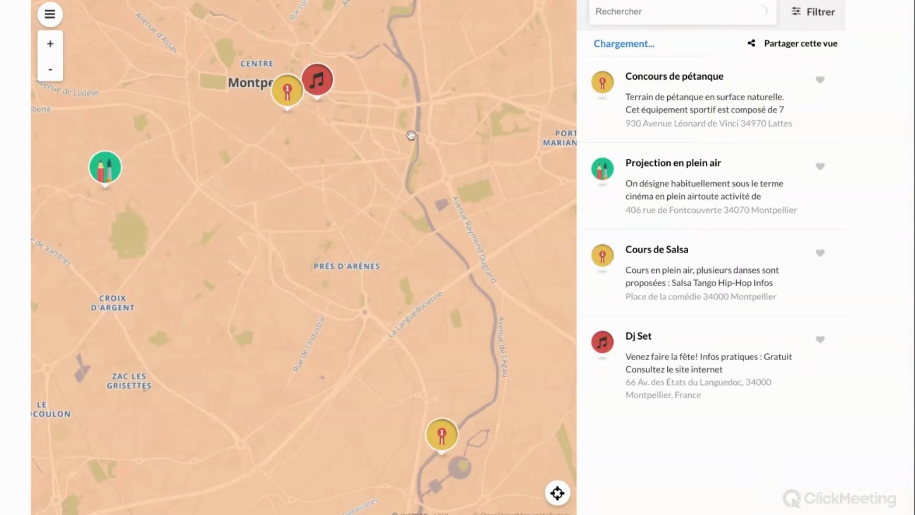
scroll(411, 135, "down", 1)
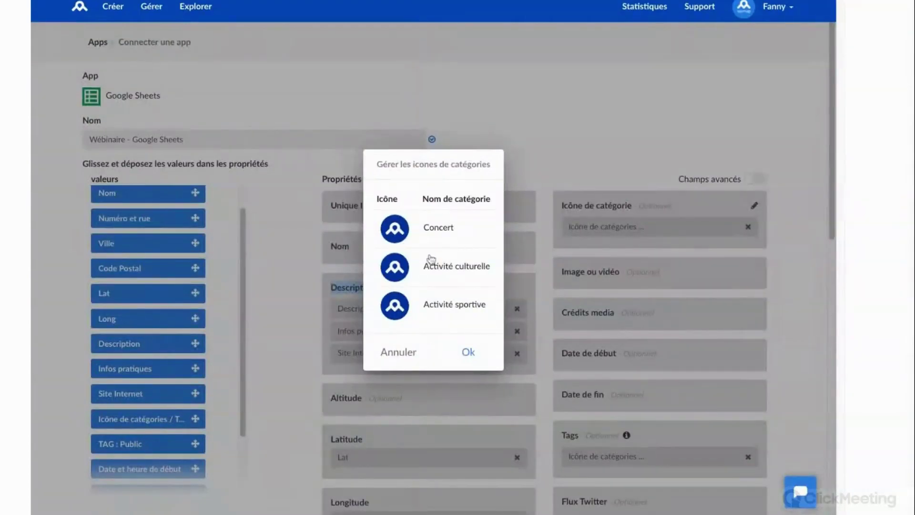
Set the Concert category icon to the music-note icon from the Icônes library and confirm with Ok
left_click(394, 229)
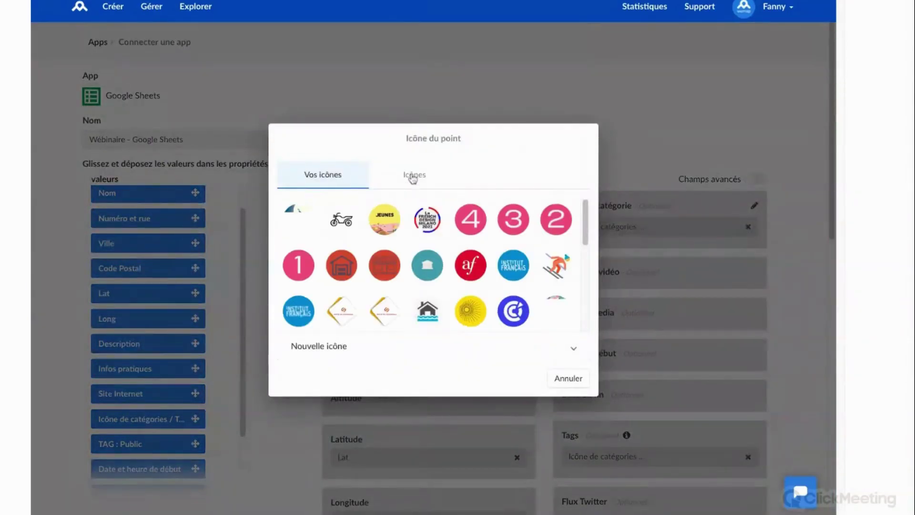
left_click(413, 176)
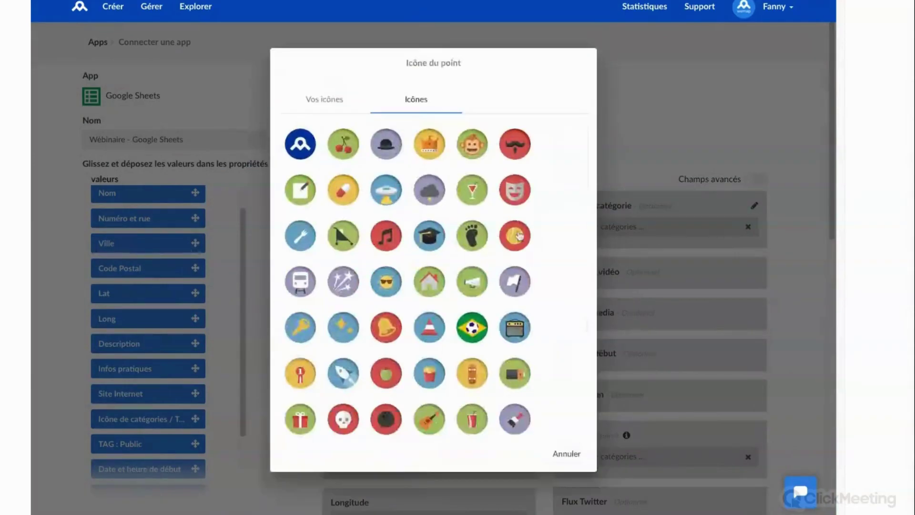
left_click(392, 241)
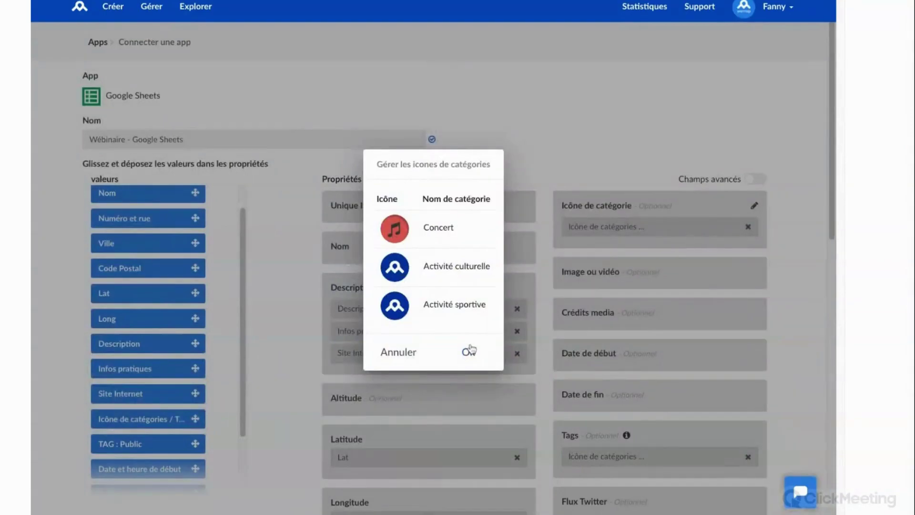
left_click(476, 347)
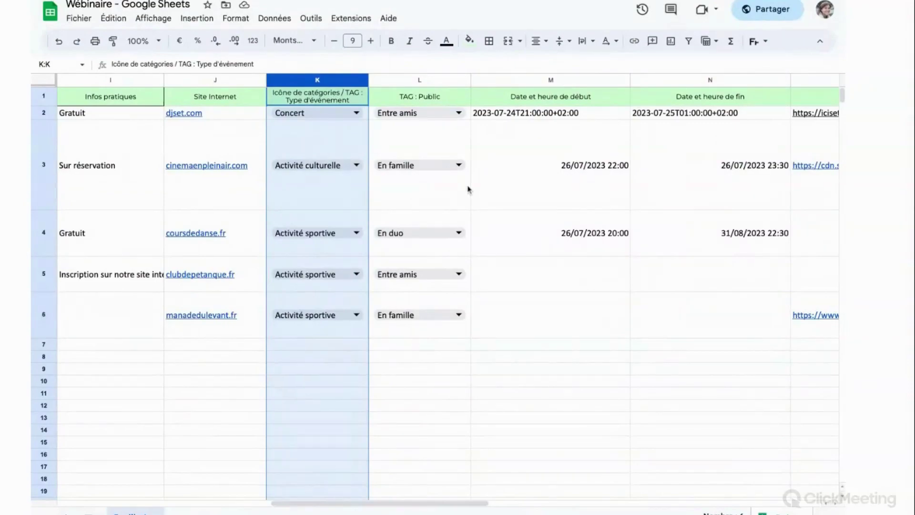
Scroll across the start and end date columns, then open the Concours de pétanque event details
scroll(436, 503, "right", 2)
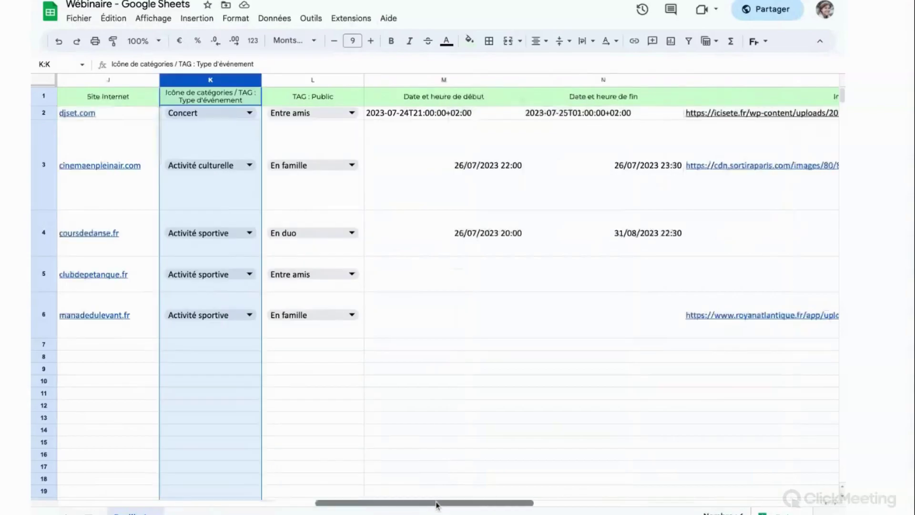
scroll(435, 503, "right", 2)
scroll(437, 504, "left", 1)
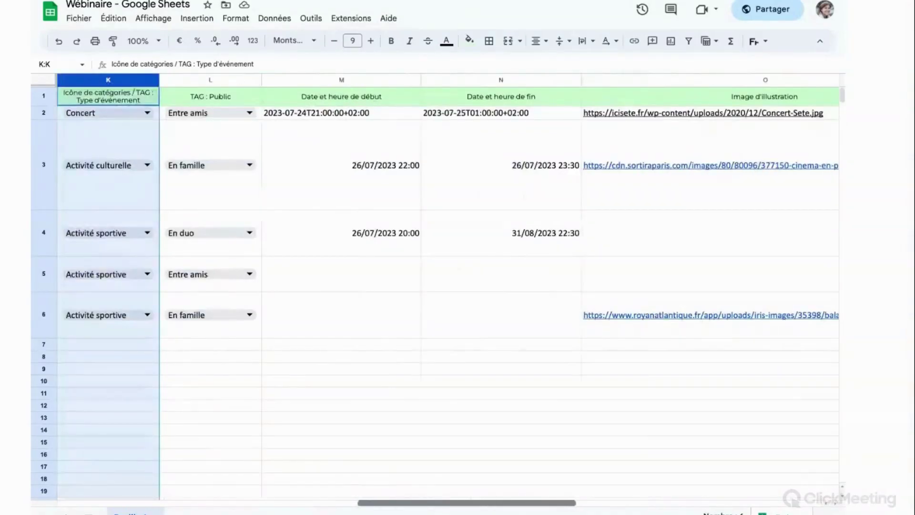
scroll(437, 504, "right", 1)
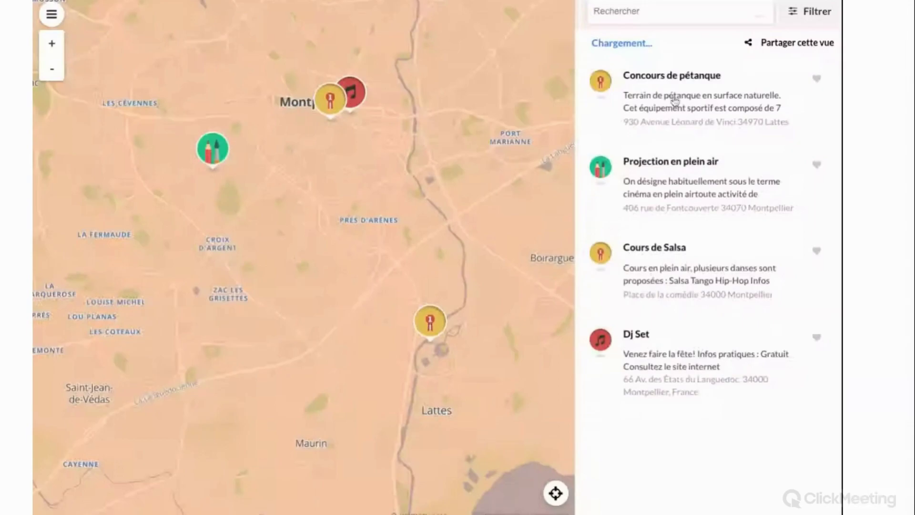
left_click(674, 101)
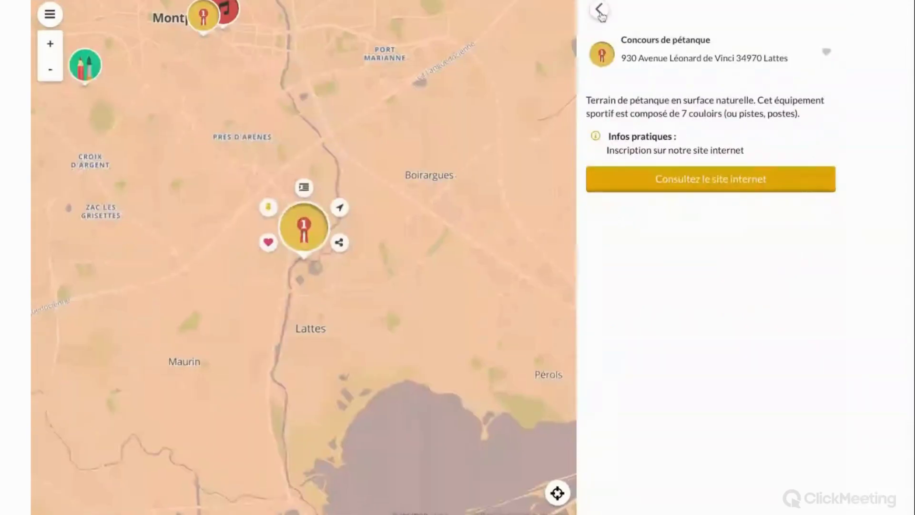
Open the Dj Set event, select its date line, and return to the event list
left_click(599, 9)
left_click(674, 344)
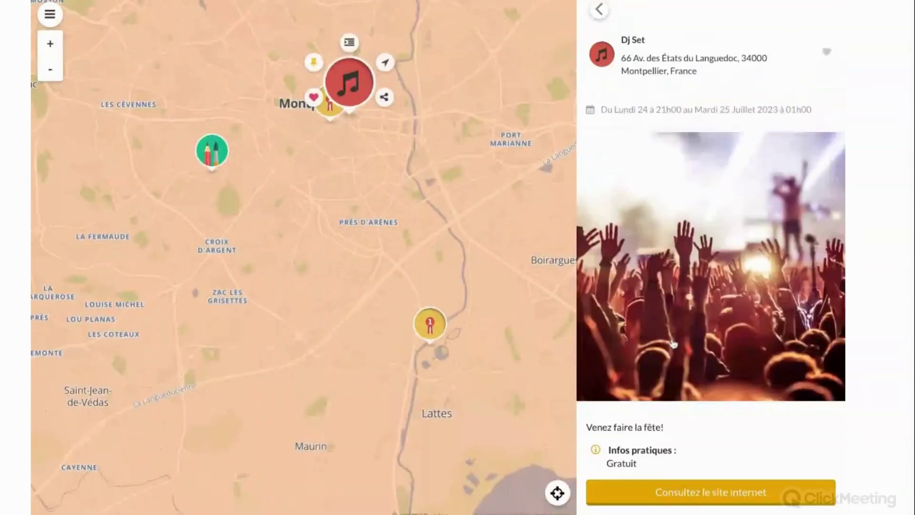
left_click_drag(826, 115, 677, 110)
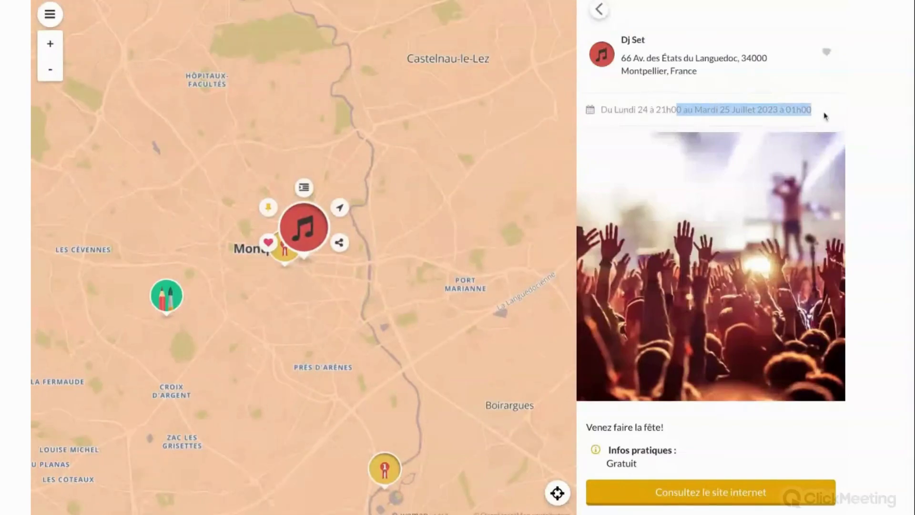
left_click_drag(826, 116, 601, 109)
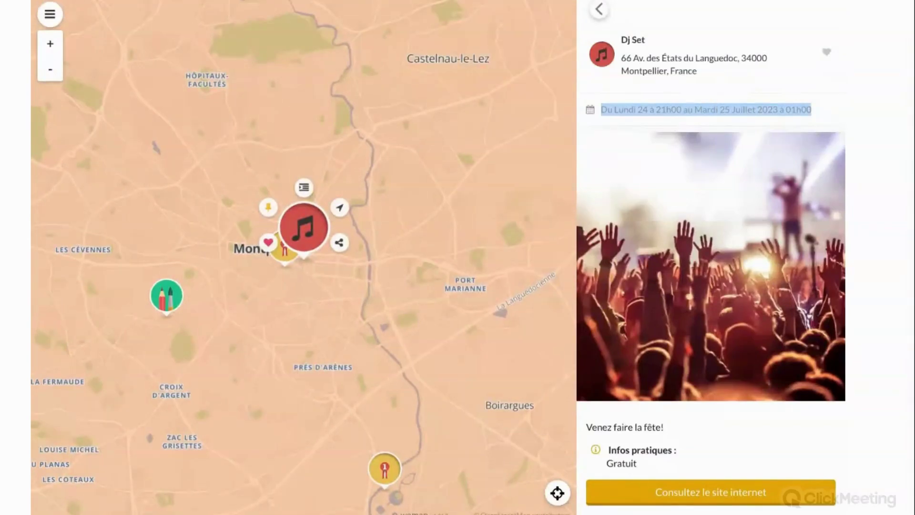
left_click(599, 9)
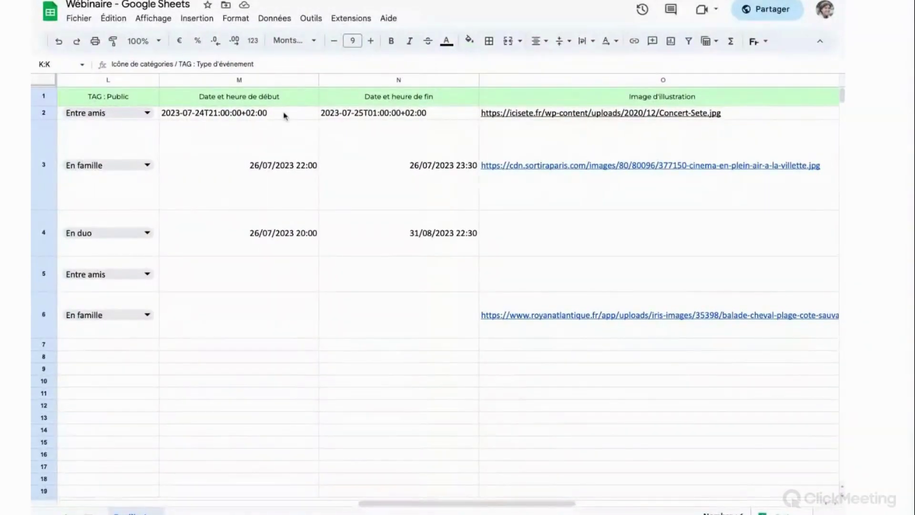
left_click(284, 115)
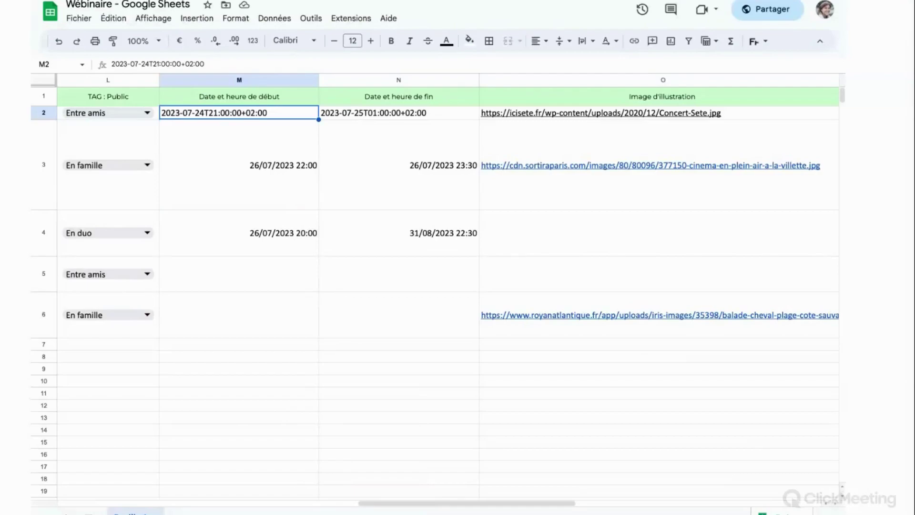
Compare the M2 ISO date with M3 and N3, select M3:N3, and open the Format menu
left_click(293, 189)
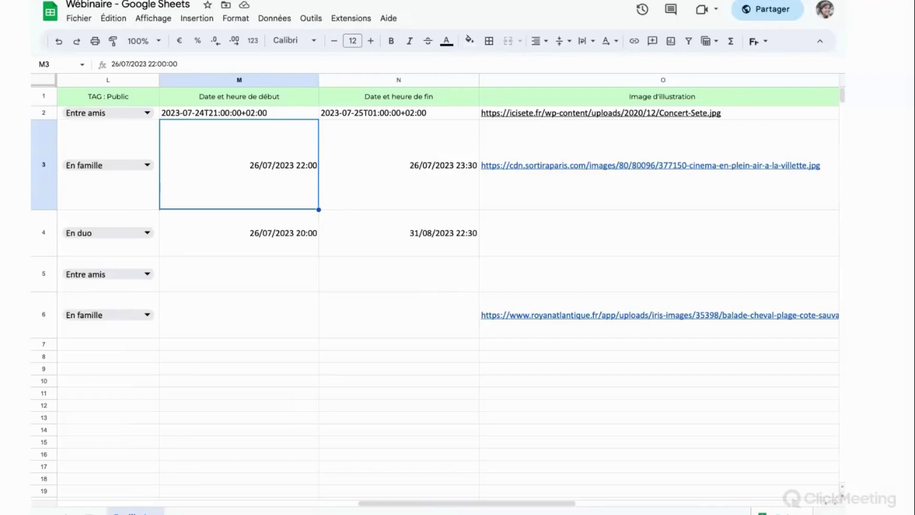
left_click(386, 184)
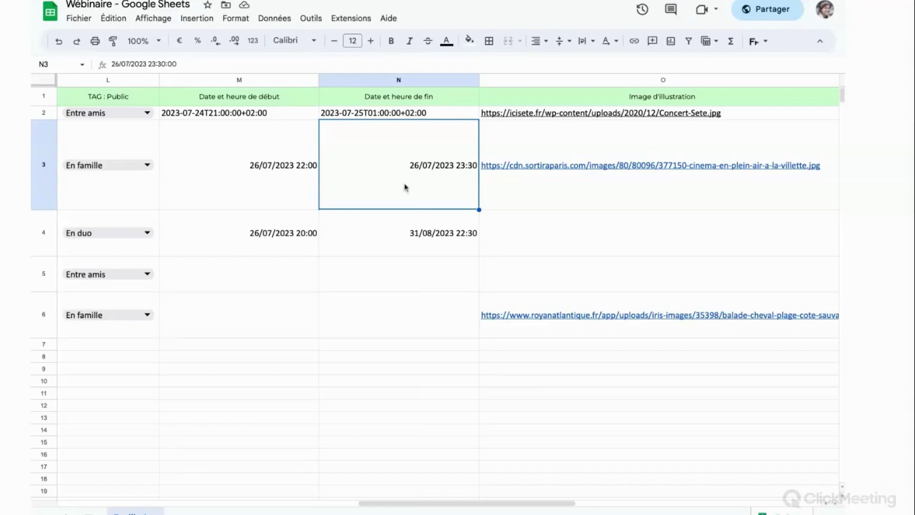
left_click(280, 176)
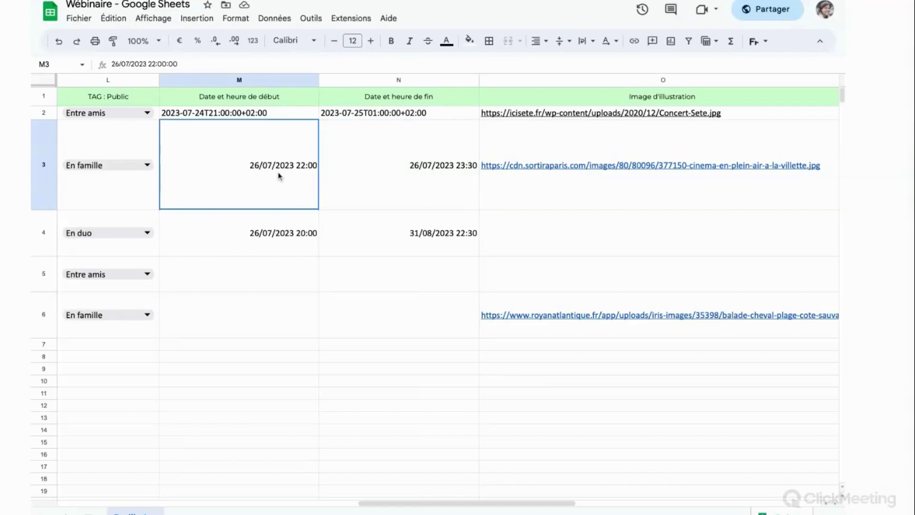
key("shift+Right")
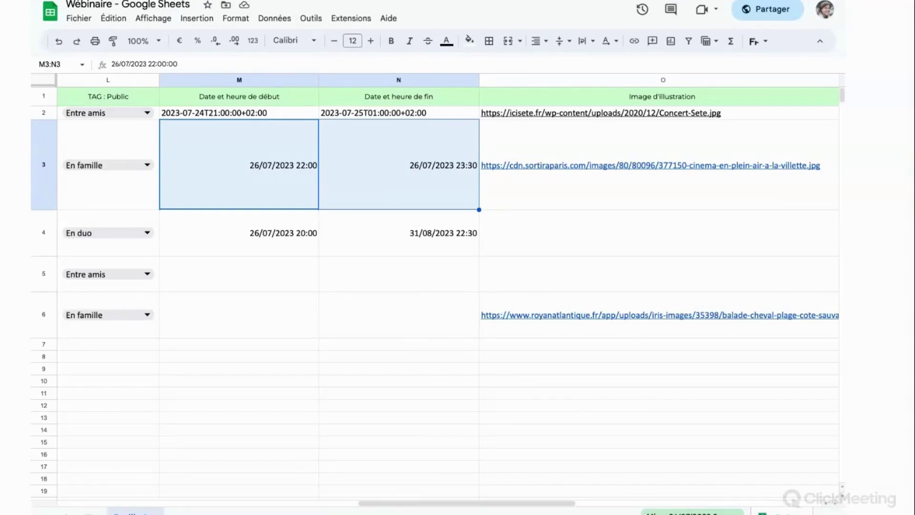
left_click(311, 187)
left_click(299, 118)
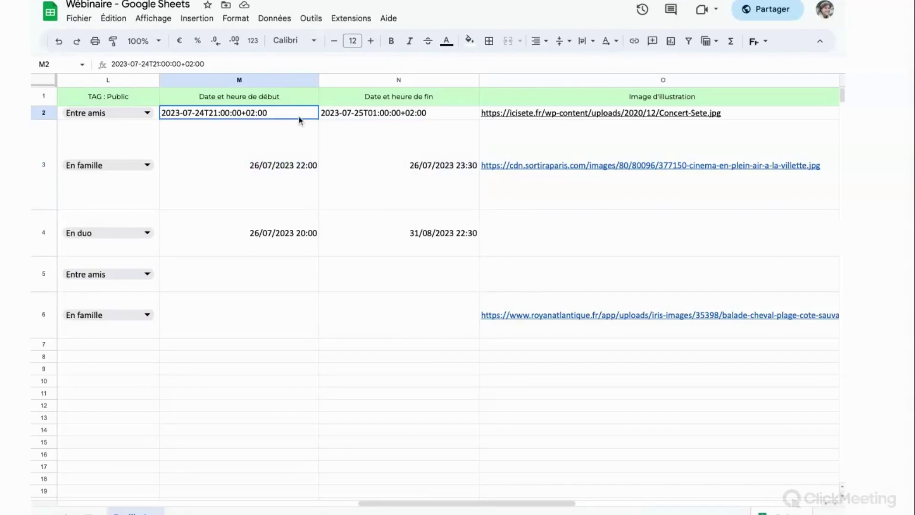
left_click(298, 181)
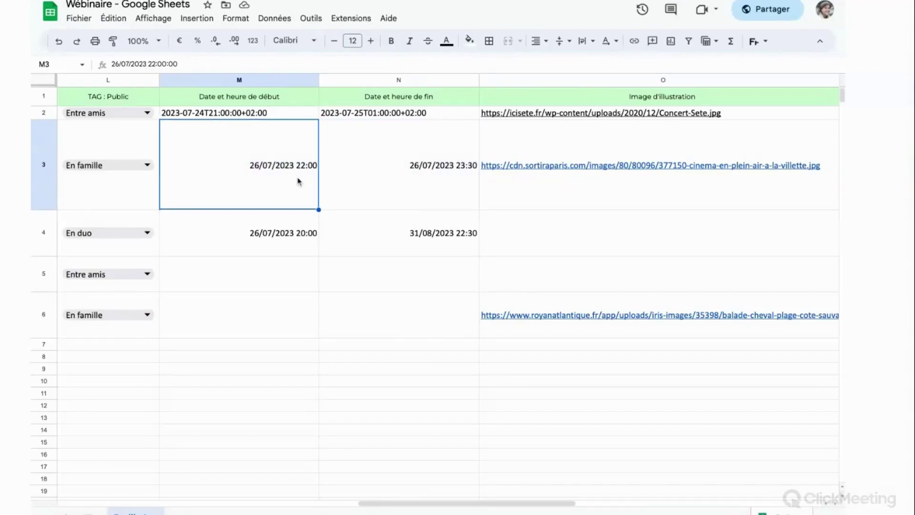
left_click_drag(298, 180, 417, 199)
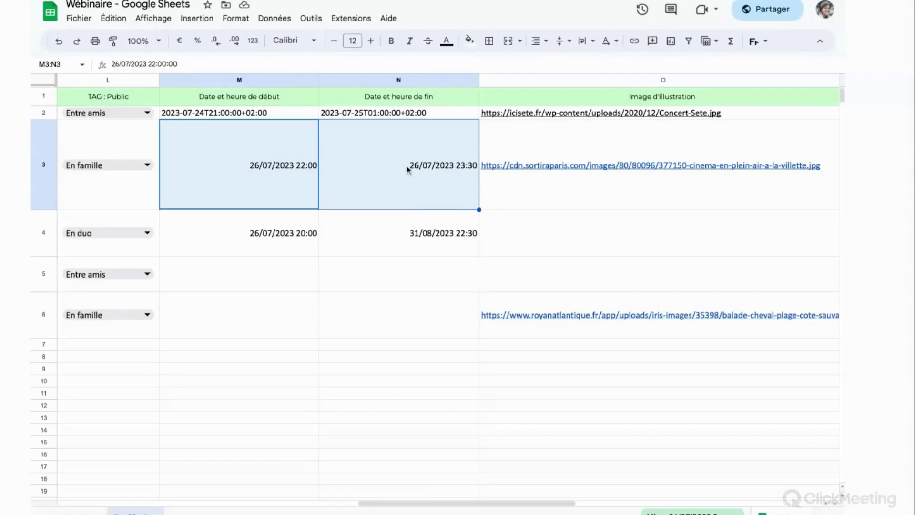
left_click(235, 19)
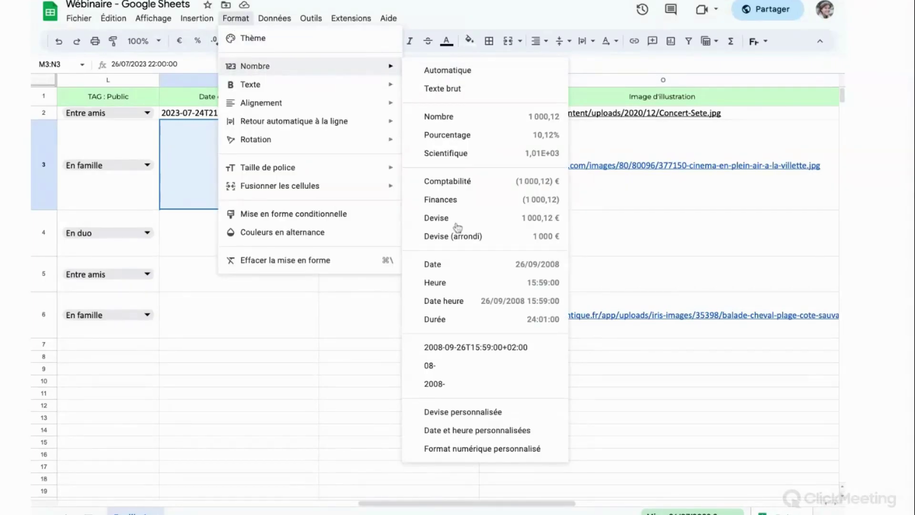
mouse_move(307, 66)
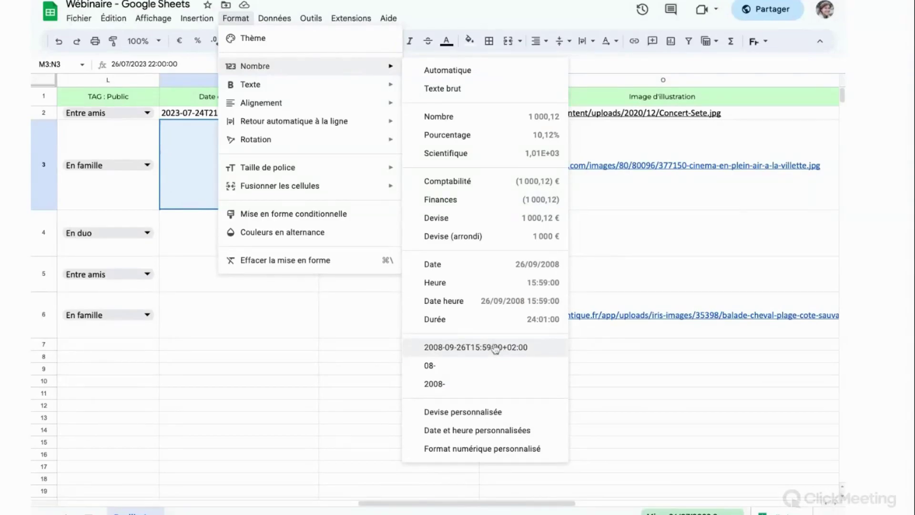
Apply the 2008-09-26T15:59:00+02:00 date-time format to M3:N3, then select just M3
left_click(495, 347)
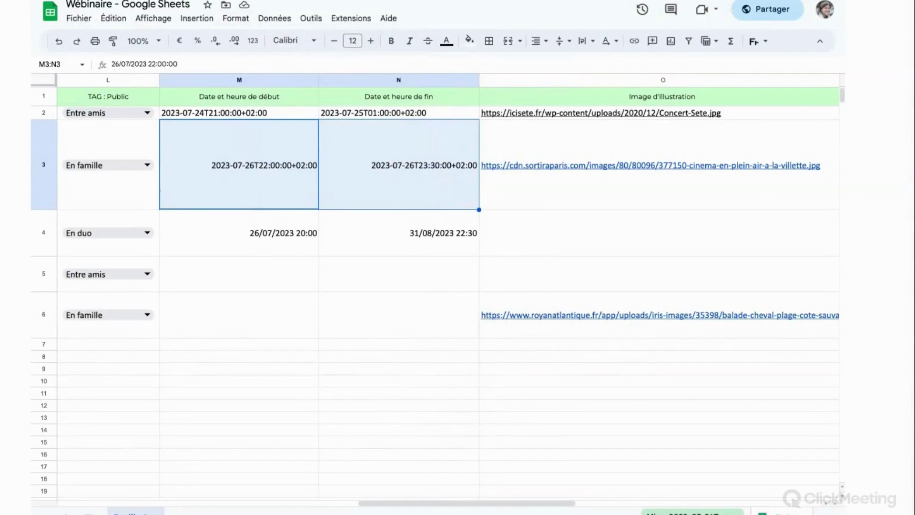
left_click(269, 246)
left_click(259, 173)
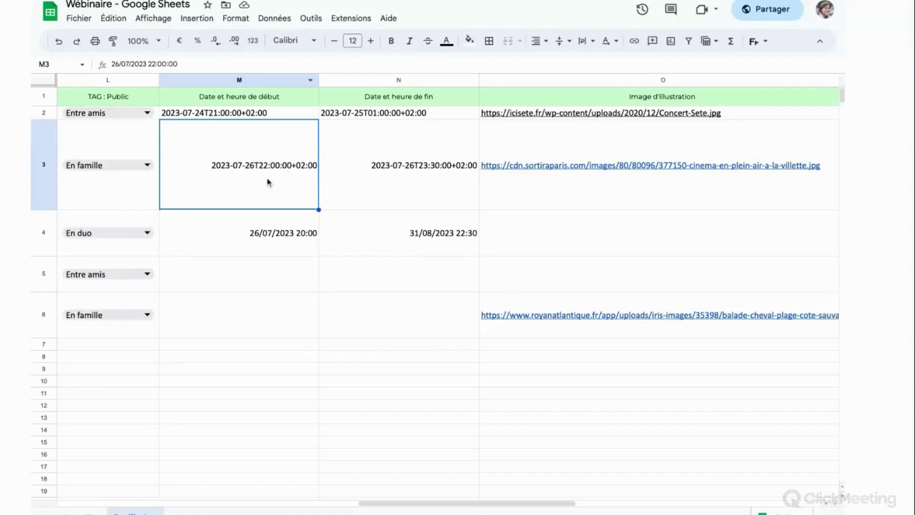
Open Date et heure personnalisées for M3, delete the existing pattern, and list the available date elements
left_click(245, 22)
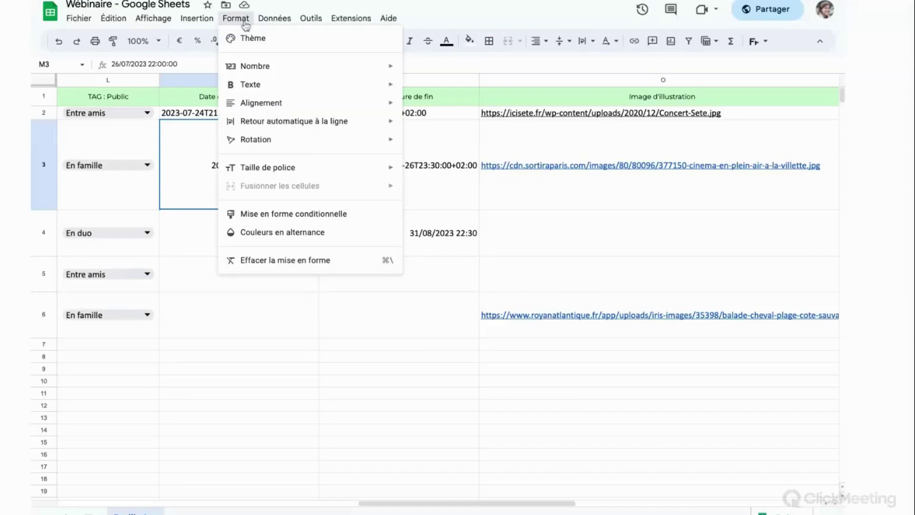
mouse_move(255, 66)
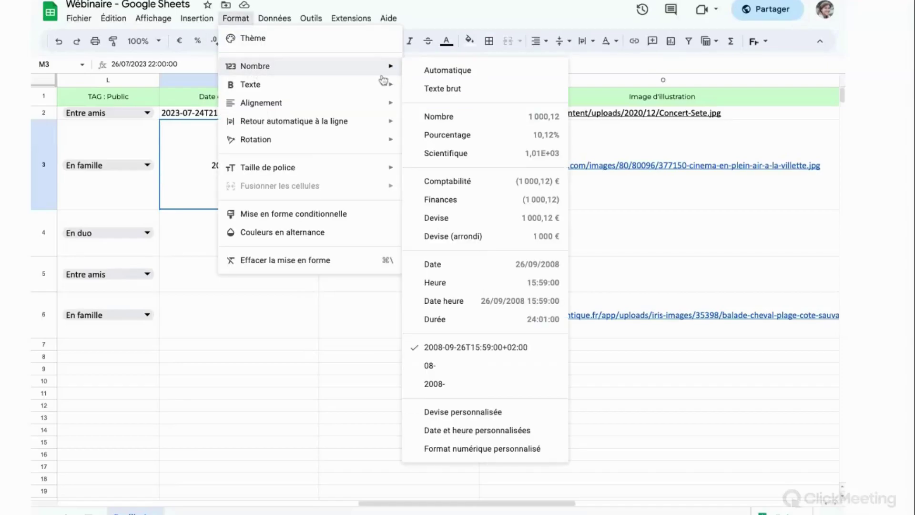
left_click(450, 431)
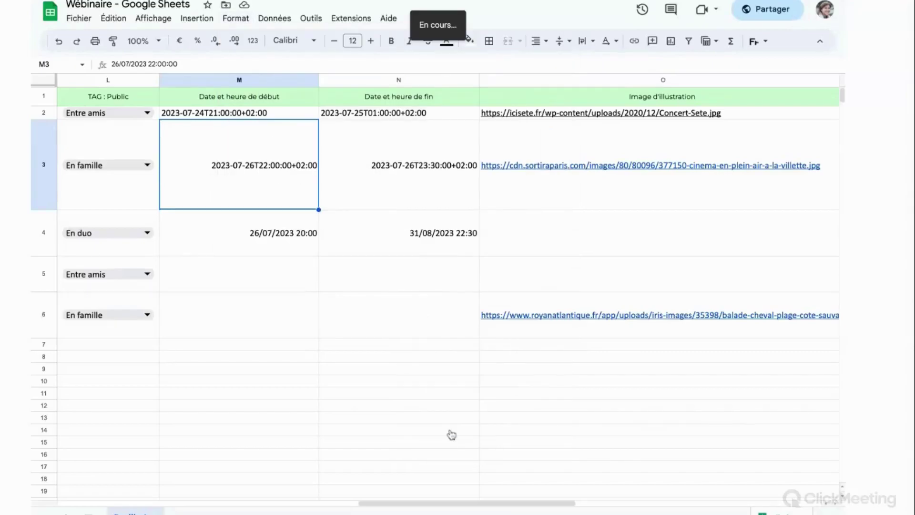
key("BackSpace")
key("BackSpace")
key("BackSpace")
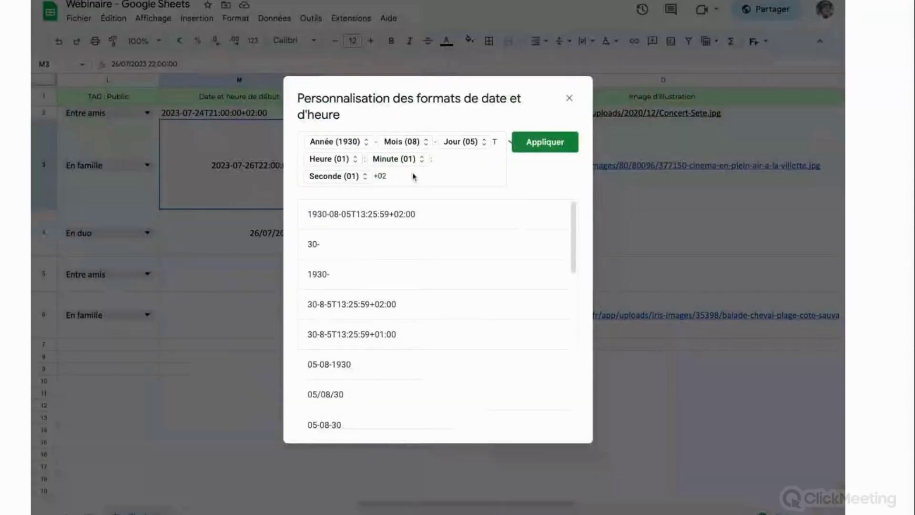
key("BackSpace")
key("BackSpace")
key("BackSpace")
key("BackSpace")
key("BackSpace")
key("BackSpace")
key("BackSpace")
key("BackSpace")
key("BackSpace")
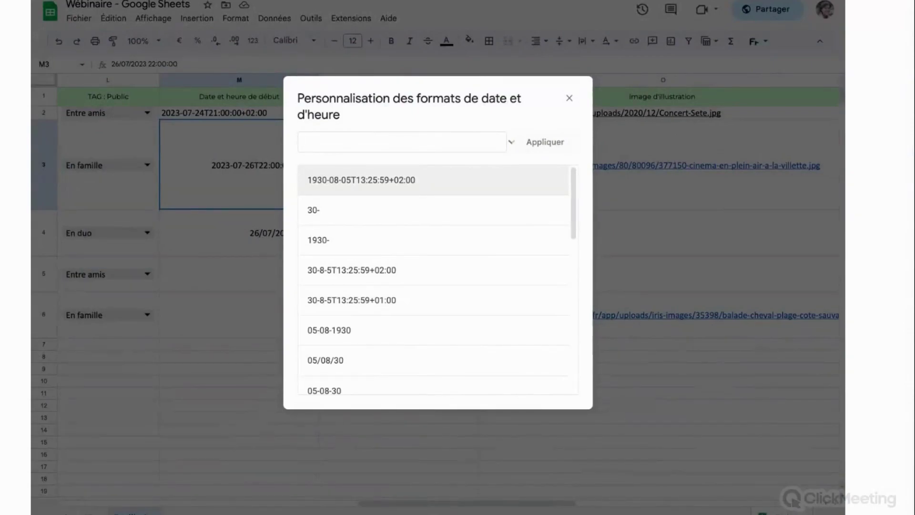
left_click(511, 143)
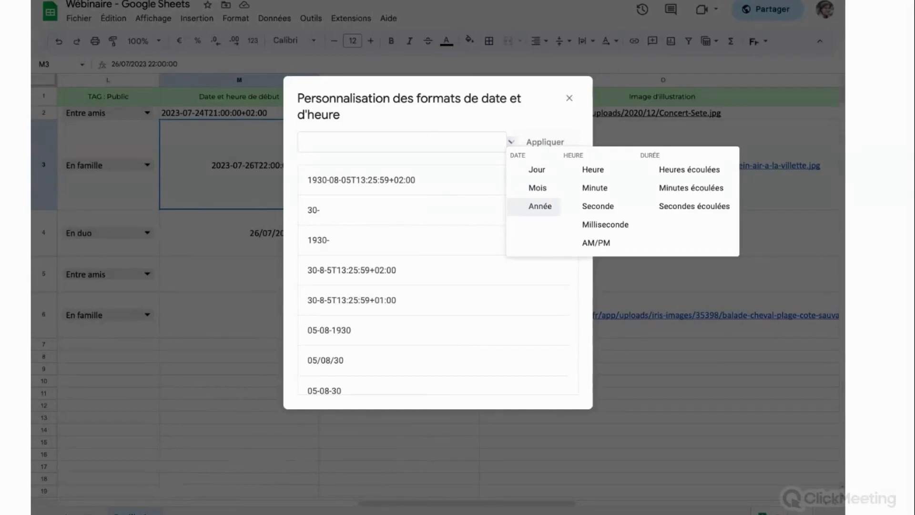
Build the date part of the pattern as Année-Mois-Jour followed by a T separator
left_click(528, 208)
type("-")
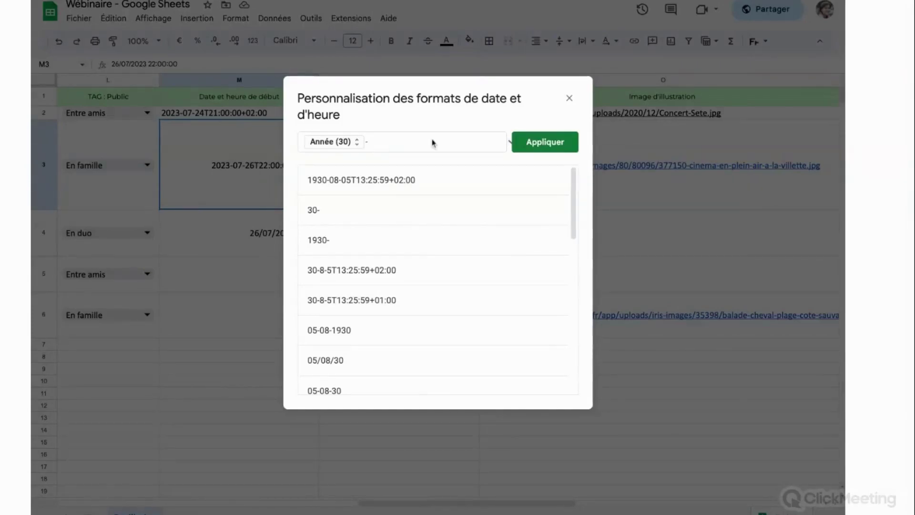
left_click(509, 142)
left_click(537, 186)
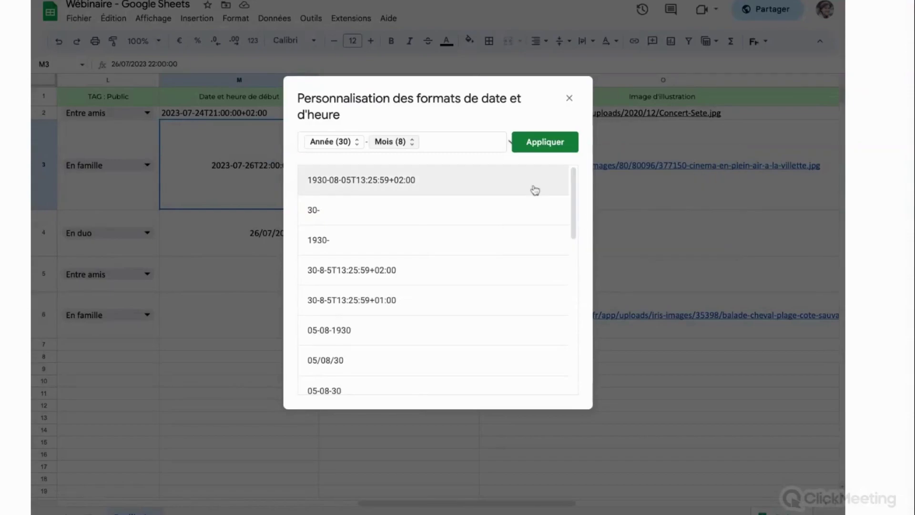
type("-")
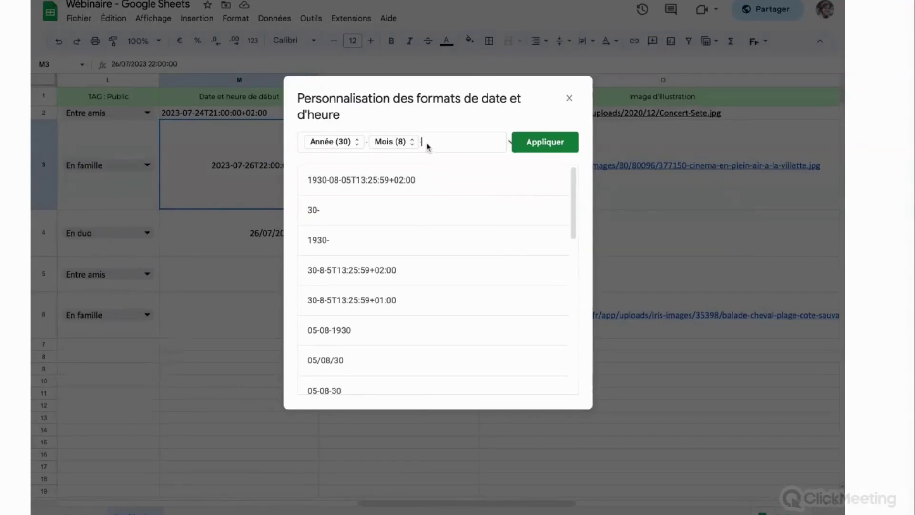
left_click(509, 143)
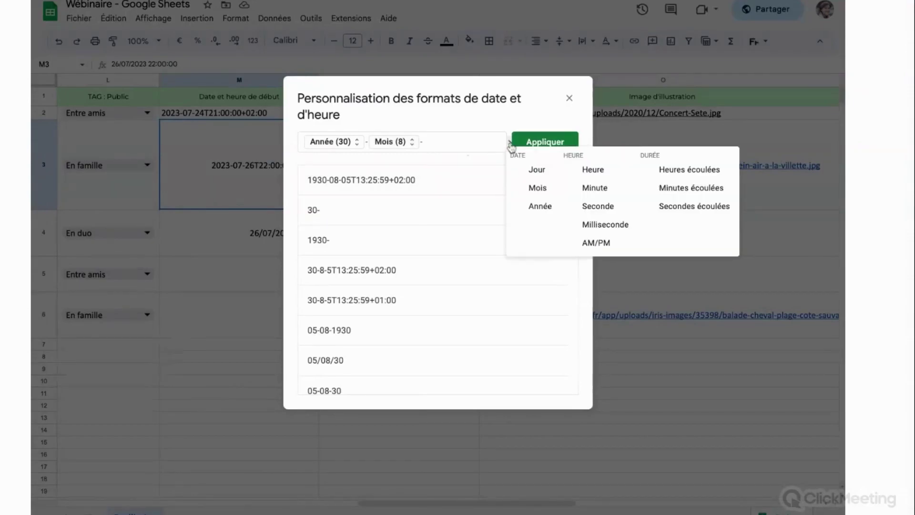
left_click(528, 173)
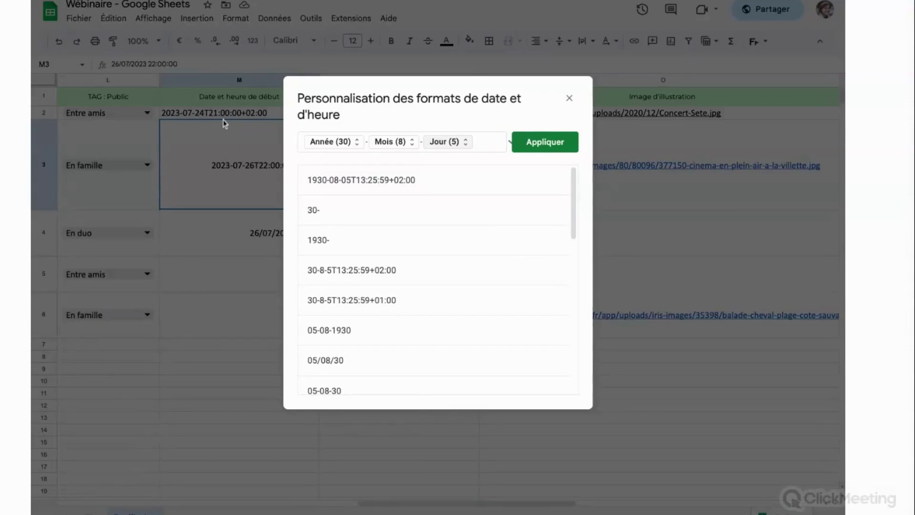
left_click(480, 148)
type("T")
Add Heure:Minute:Seconde after the T and finish the pattern with +02:00
left_click(507, 144)
left_click(591, 170)
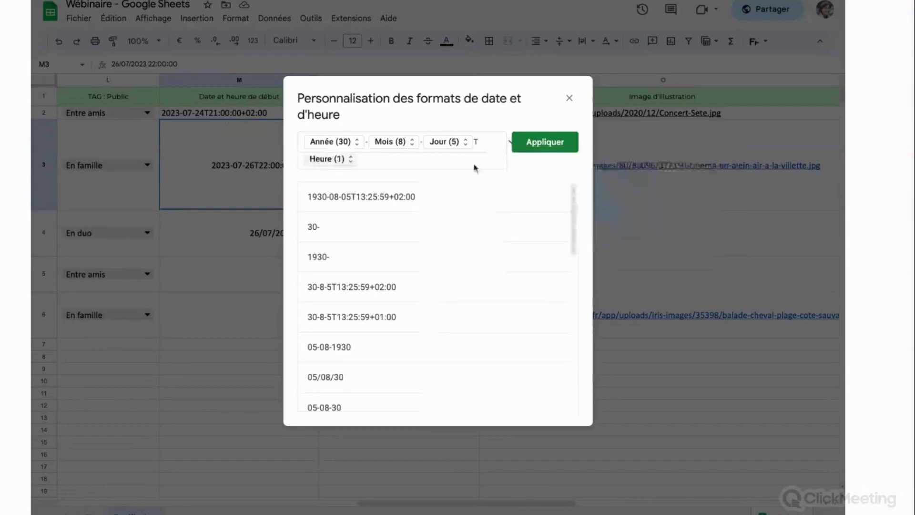
left_click(374, 161)
type(":")
left_click(509, 142)
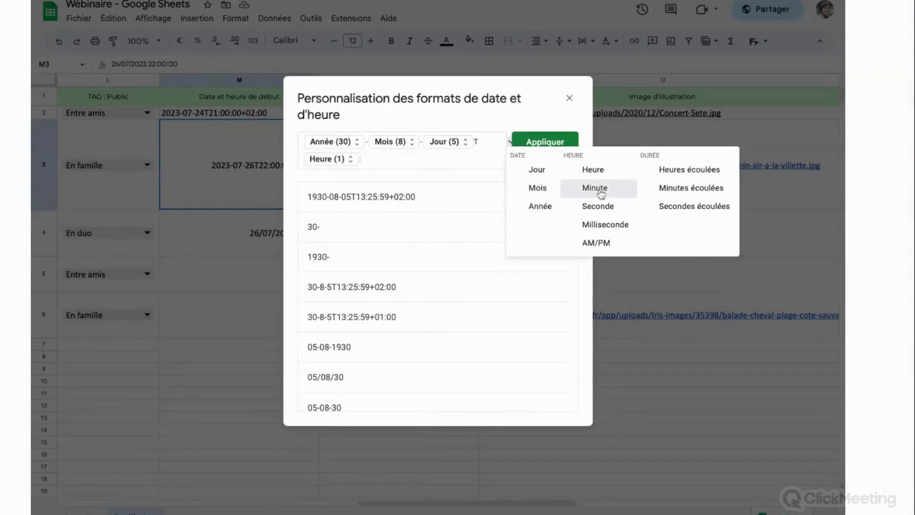
left_click(595, 188)
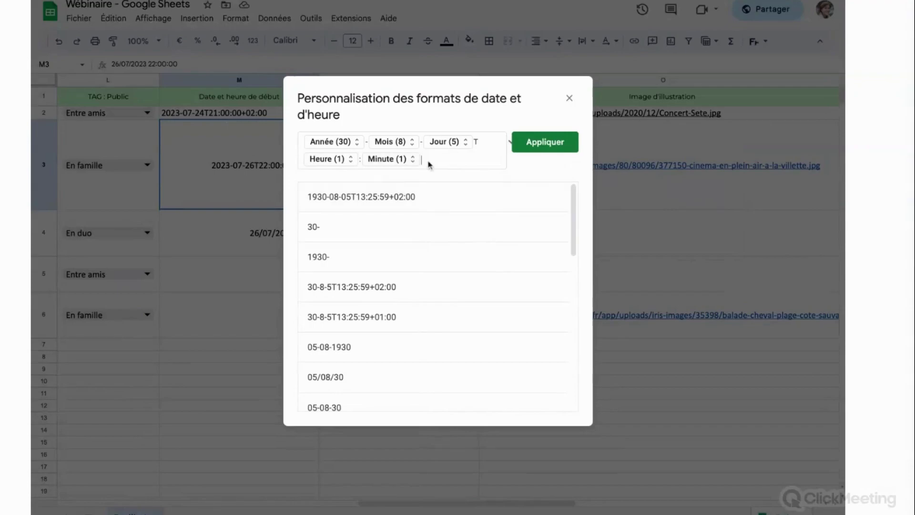
left_click(509, 142)
left_click(605, 206)
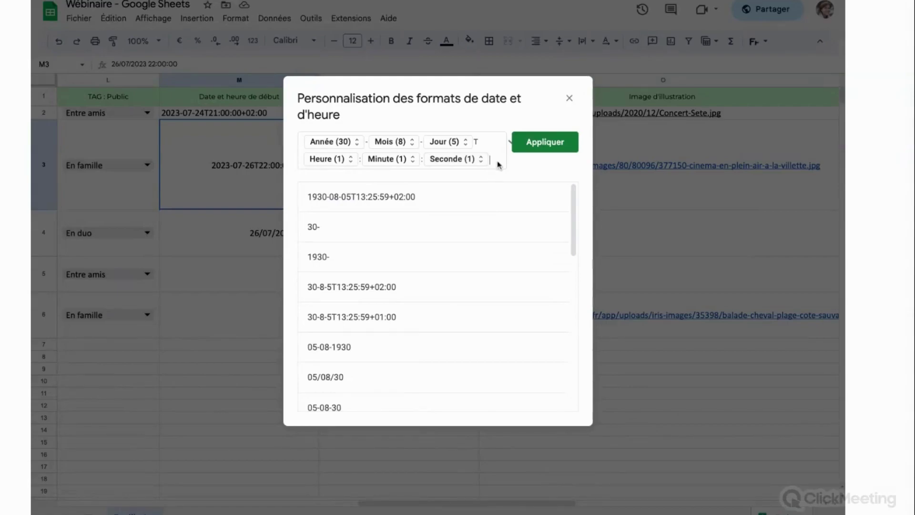
type("+")
type("02")
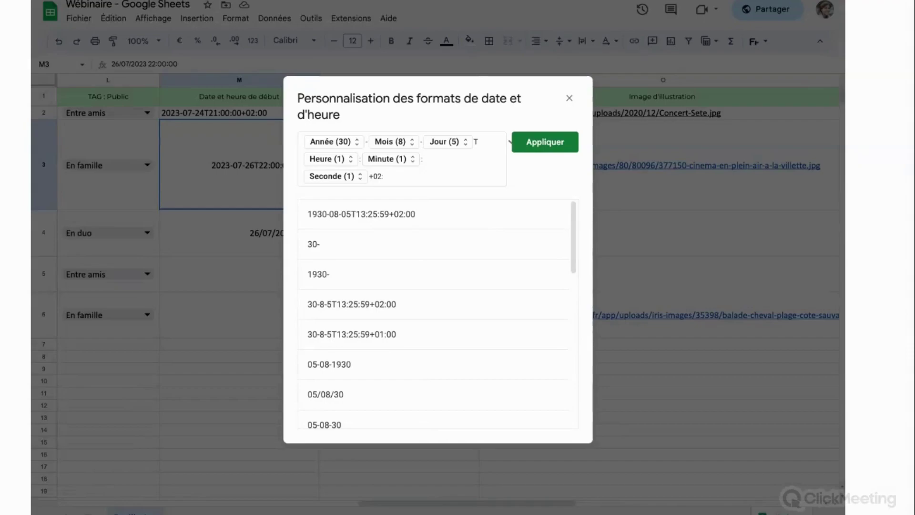
type(":00")
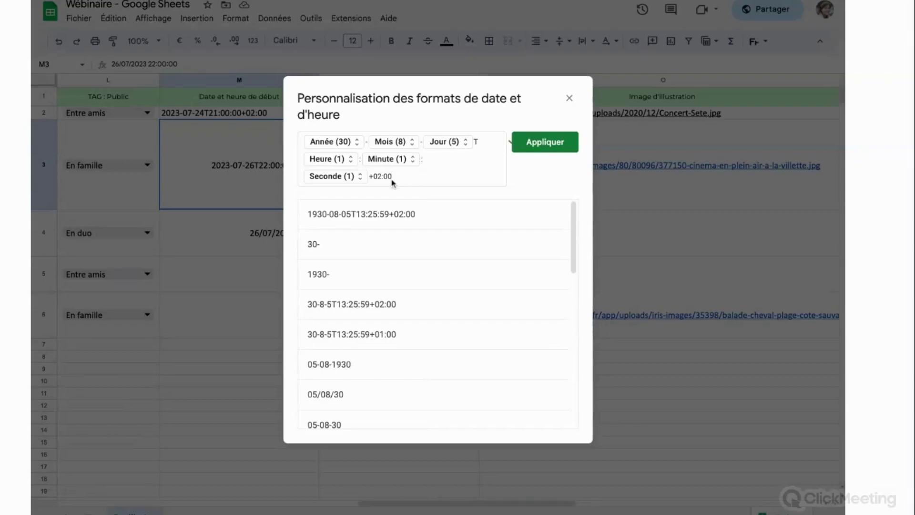
Set a four-digit year and leading zeros for month, day, hour, minute and second
left_click(337, 143)
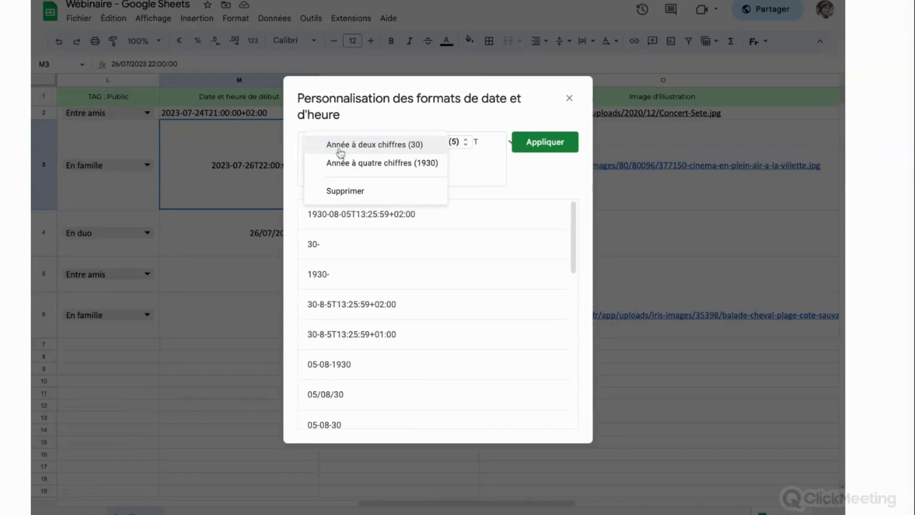
left_click(343, 167)
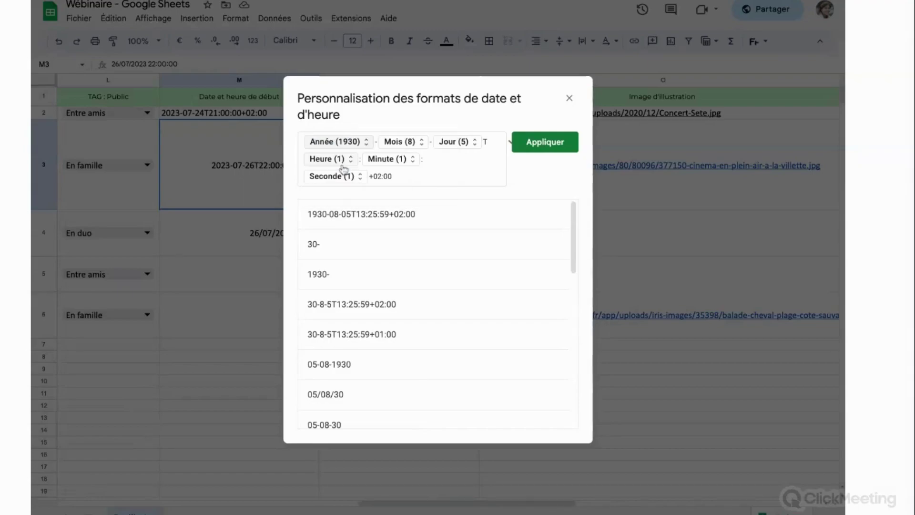
left_click(386, 146)
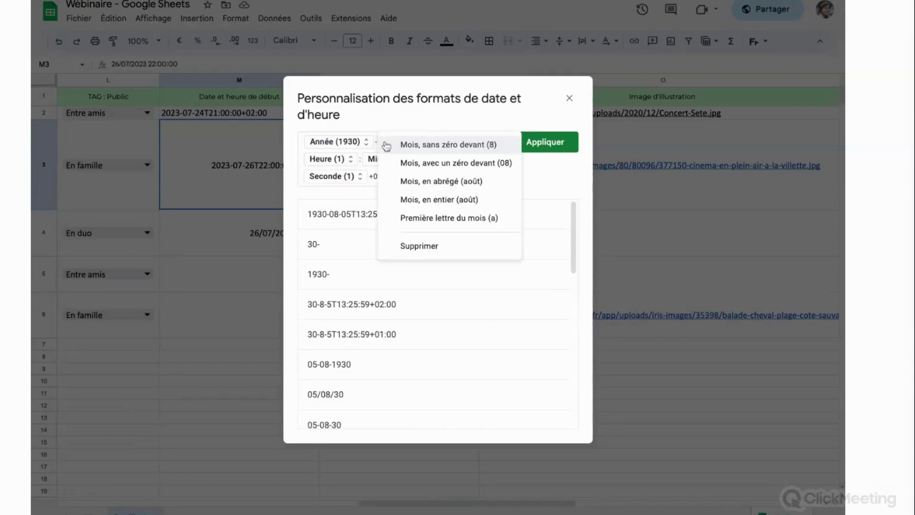
left_click(413, 162)
left_click(447, 145)
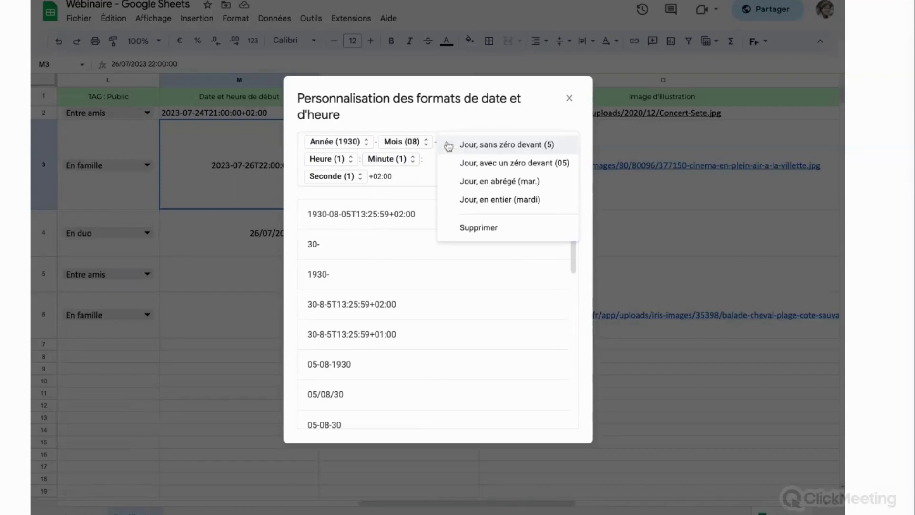
left_click(450, 160)
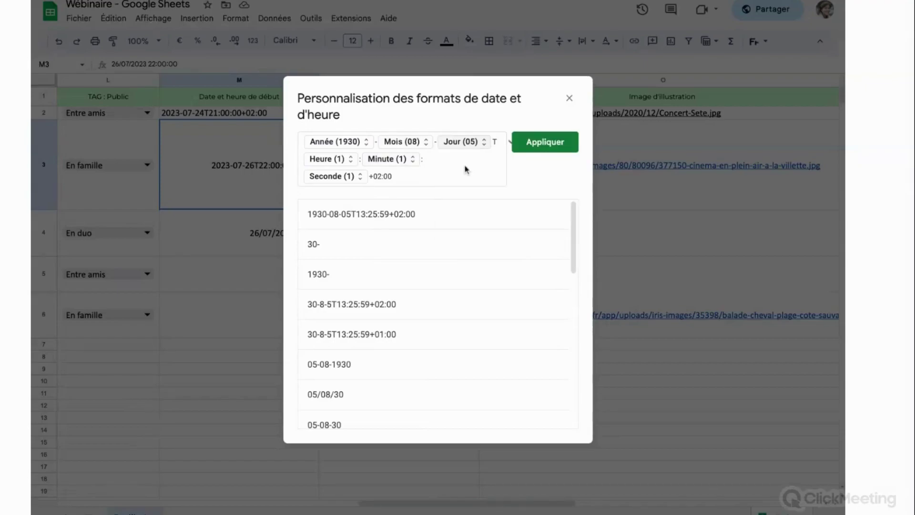
left_click(328, 160)
left_click(387, 180)
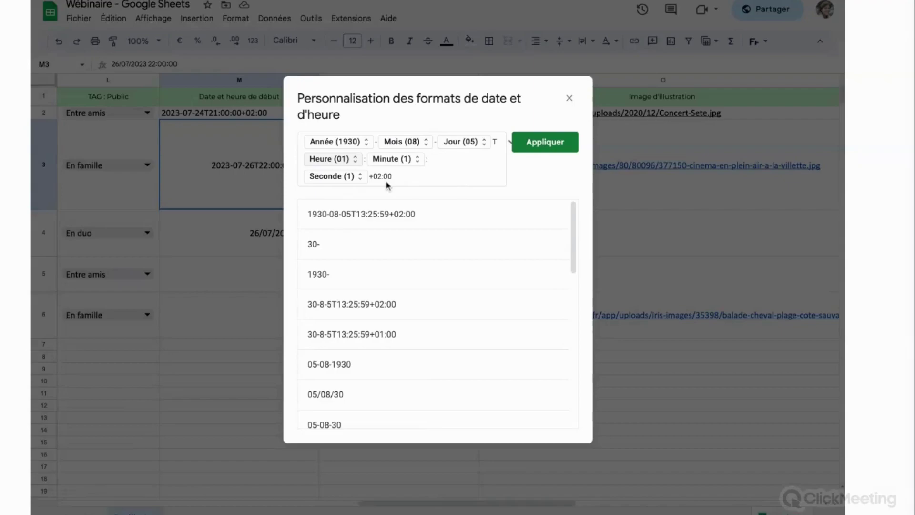
left_click(393, 159)
left_click(479, 180)
left_click(333, 176)
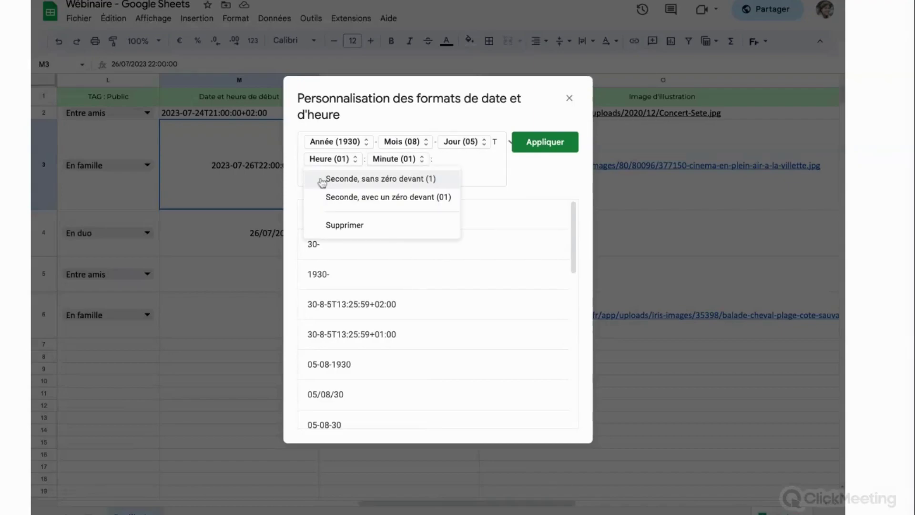
left_click(422, 204)
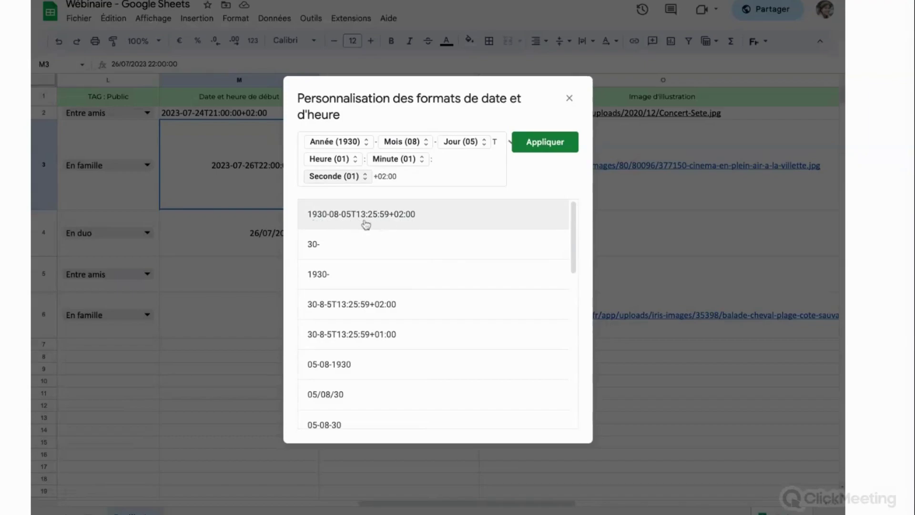
Apply the custom format to M3, then repeat it on M4:N4 with Ctrl+Y
left_click(526, 145)
left_click(250, 220)
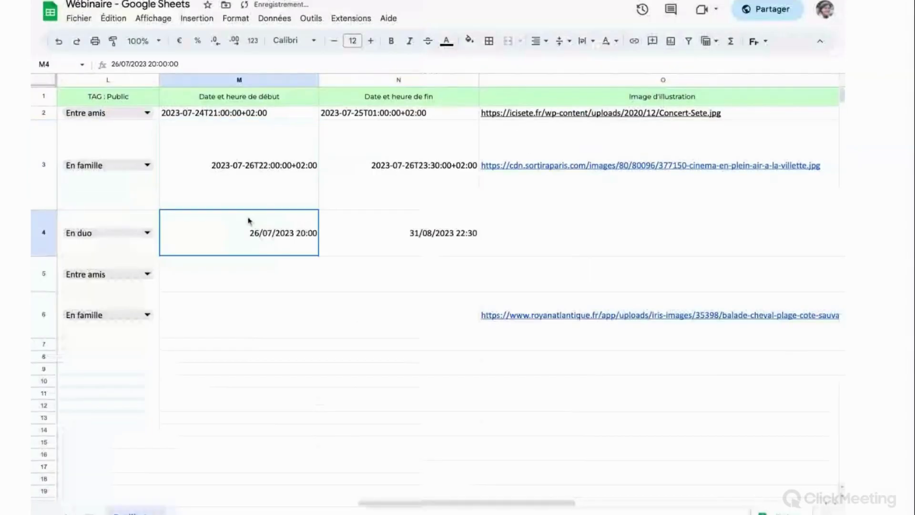
left_click_drag(249, 220, 379, 230)
key("ctrl+y")
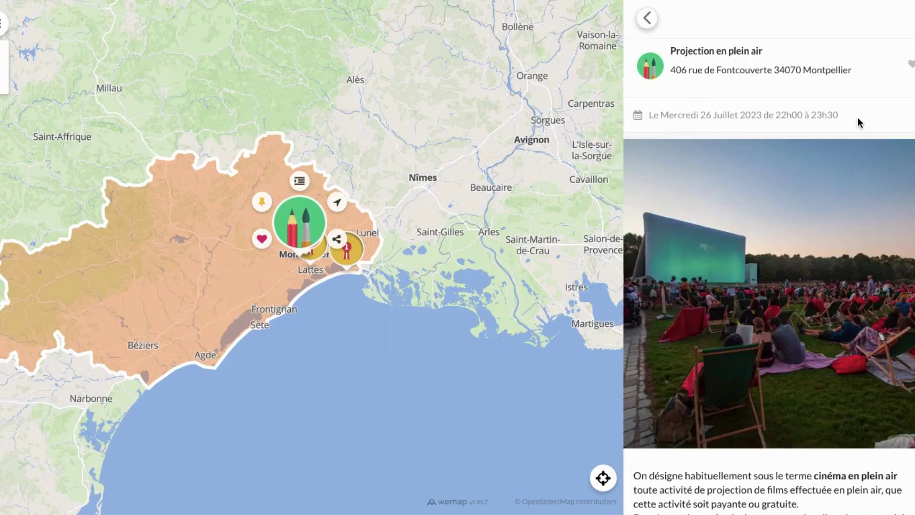
Highlight the Projection en plein air popup's date line, Mercredi 26 Juillet 2023 de 22h00 à 23h30
left_click_drag(852, 117, 655, 115)
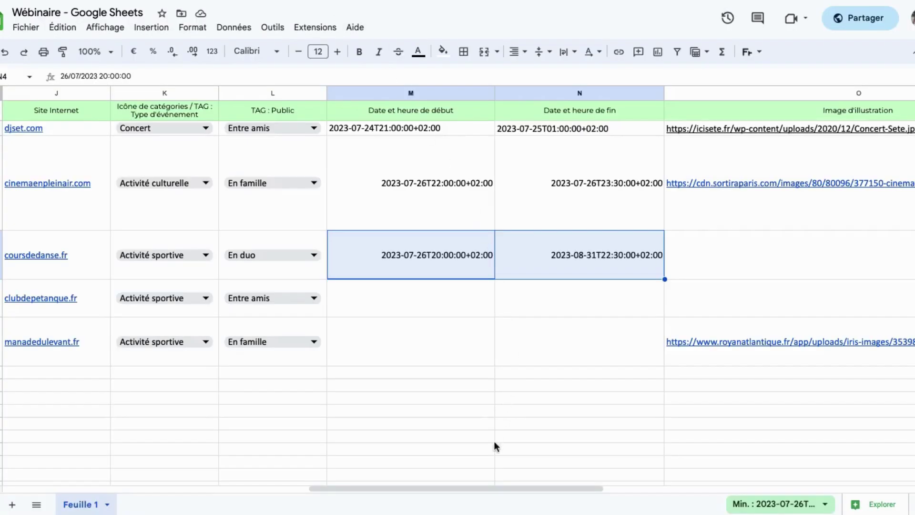
Scroll across the events sheet to the TAG : Public column
left_click_drag(509, 492, 562, 503)
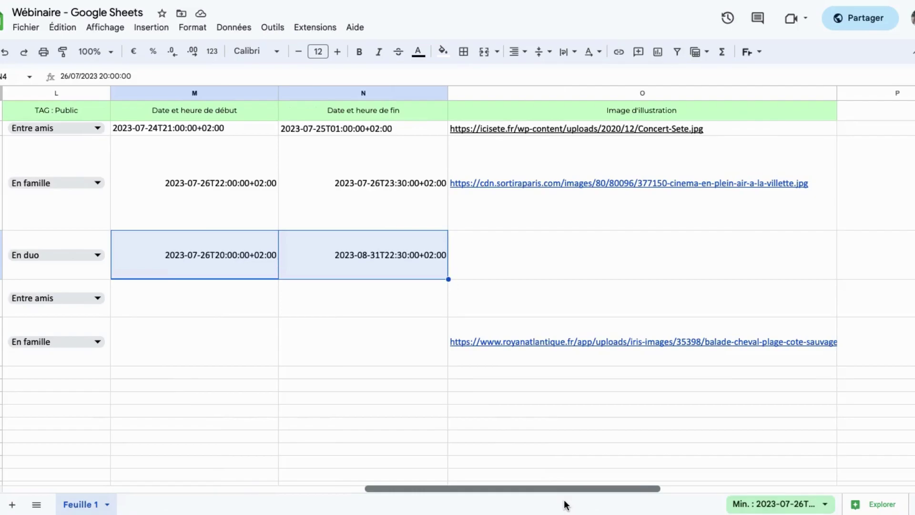
left_click_drag(564, 504, 256, 485)
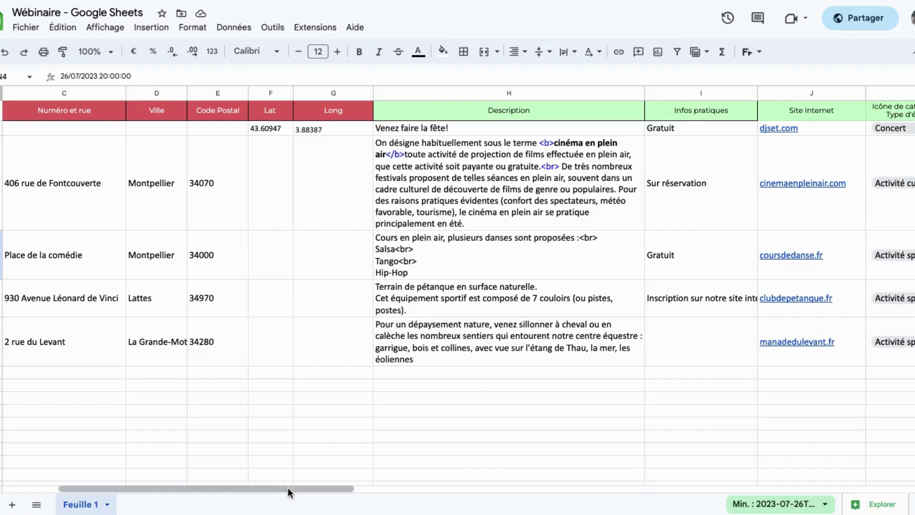
left_click_drag(288, 487, 424, 494)
mouse_move(329, 93)
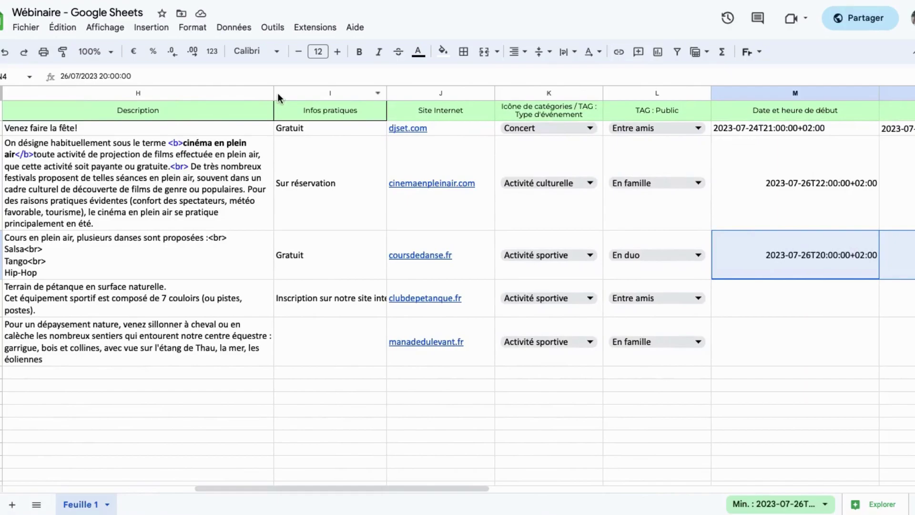
left_click(633, 92)
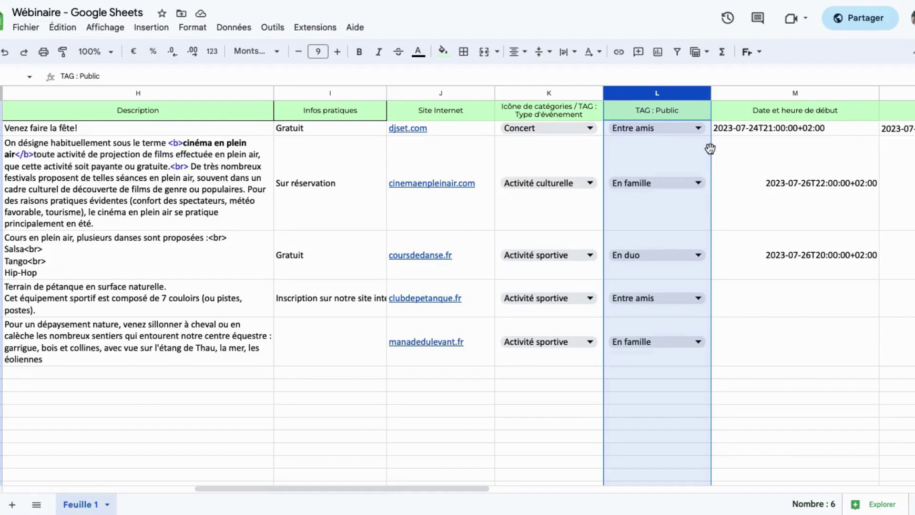
Point out the empty columns P, Q and R and the Concours de pétanque row
left_click_drag(425, 488, 693, 499)
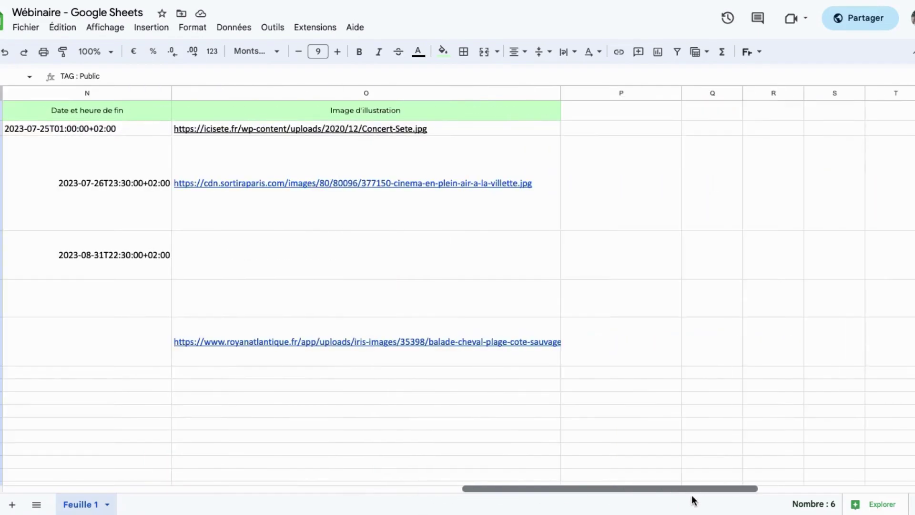
left_click(599, 94)
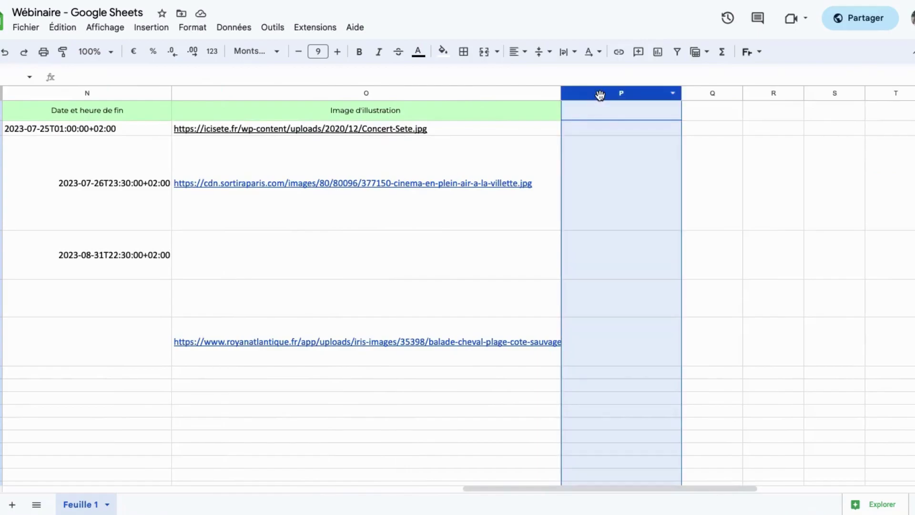
left_click(730, 94)
left_click(772, 93)
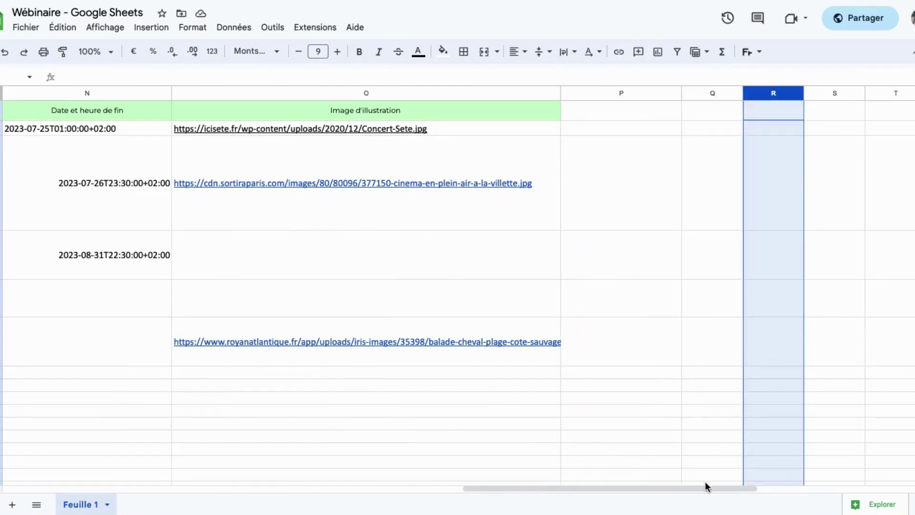
mouse_move(706, 486)
left_mouse_down()
mouse_move(233, 504)
mouse_move(167, 496)
left_mouse_up()
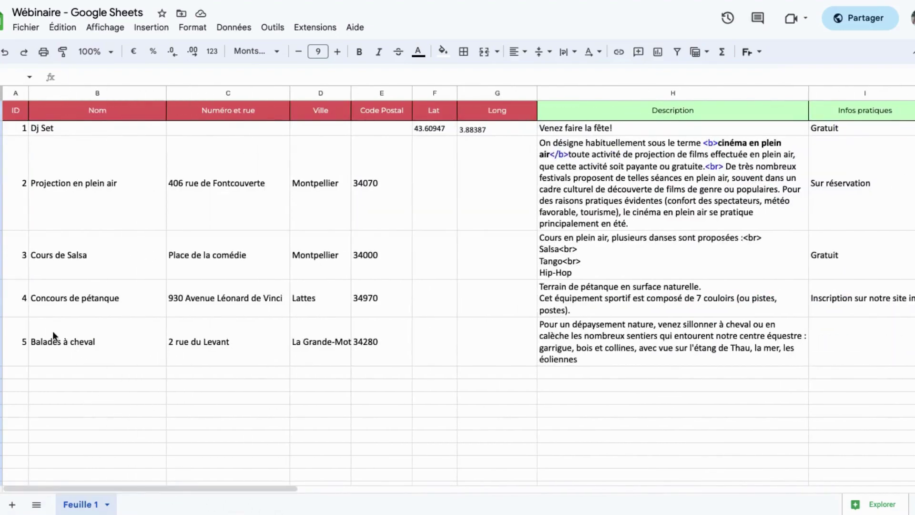
left_click(1, 296)
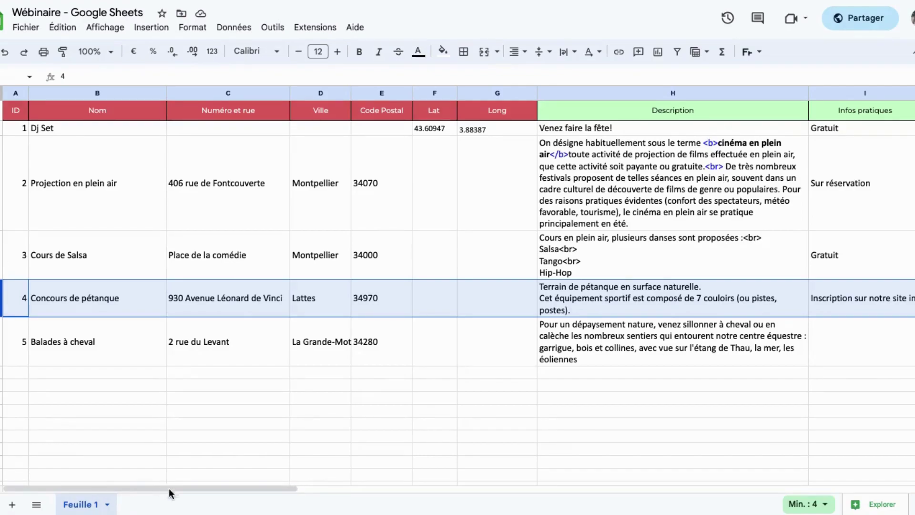
Widen column P and enter the header 'PDF (programme)' in cell P1
left_click_drag(212, 488, 705, 494)
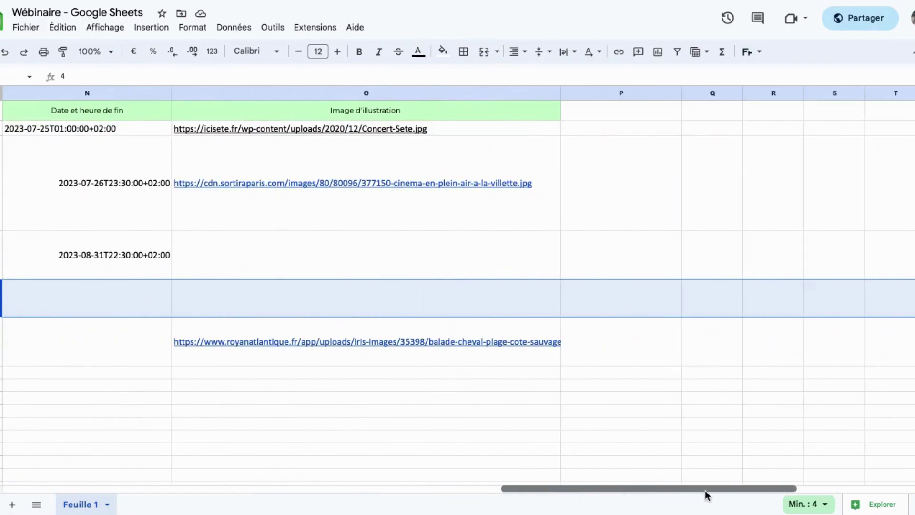
left_click(581, 114)
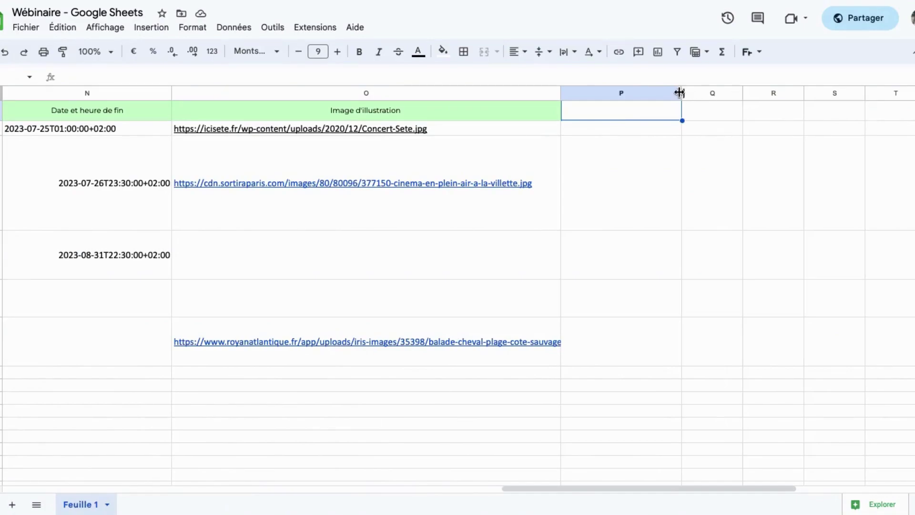
left_click_drag(680, 93, 730, 93)
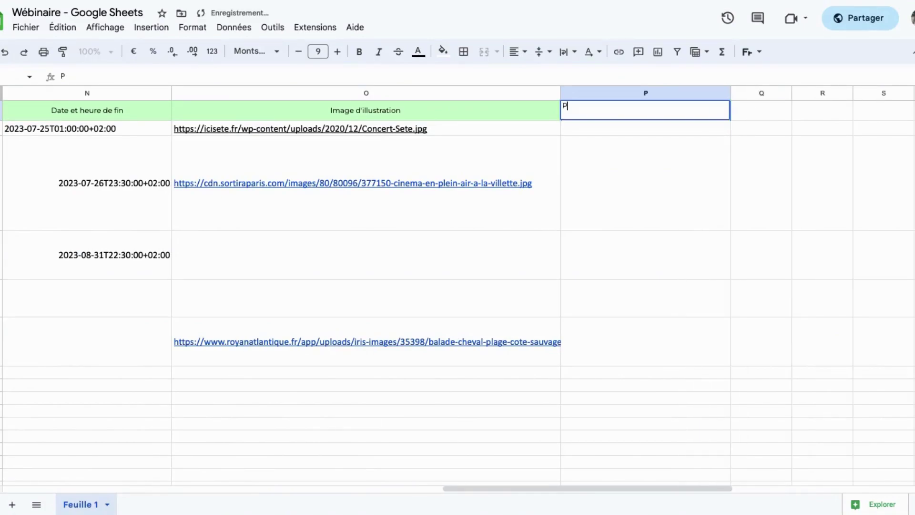
type("PDF (pr")
type("or")
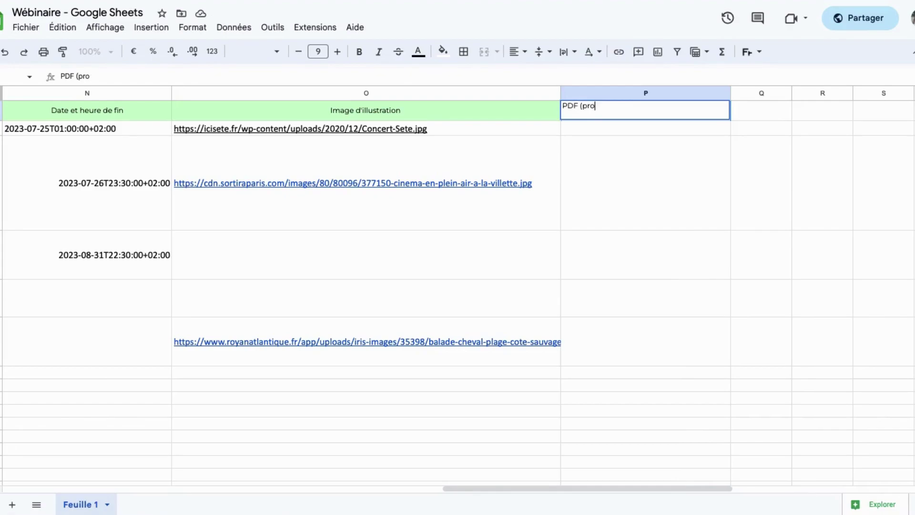
key("BackSpace")
type("gramme")
left_click(647, 143)
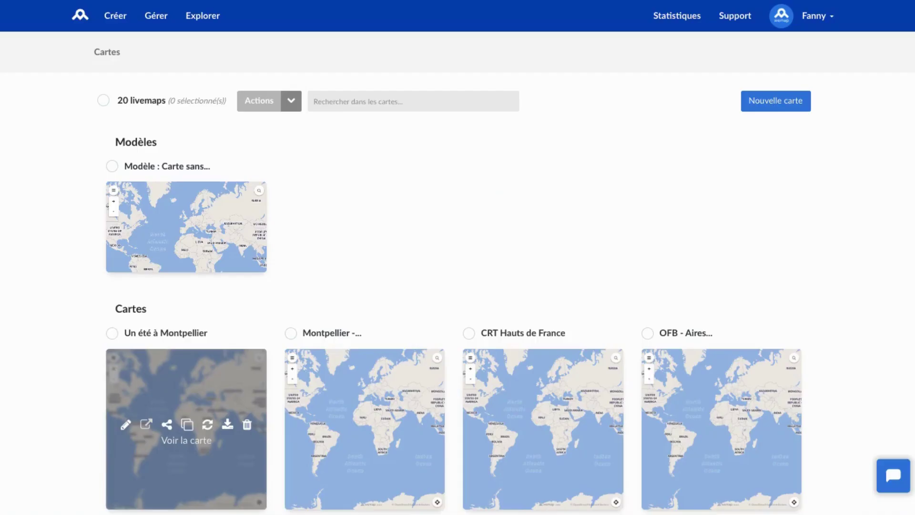
Create a new list and choose Google Sheets as its connected data app
left_click(115, 19)
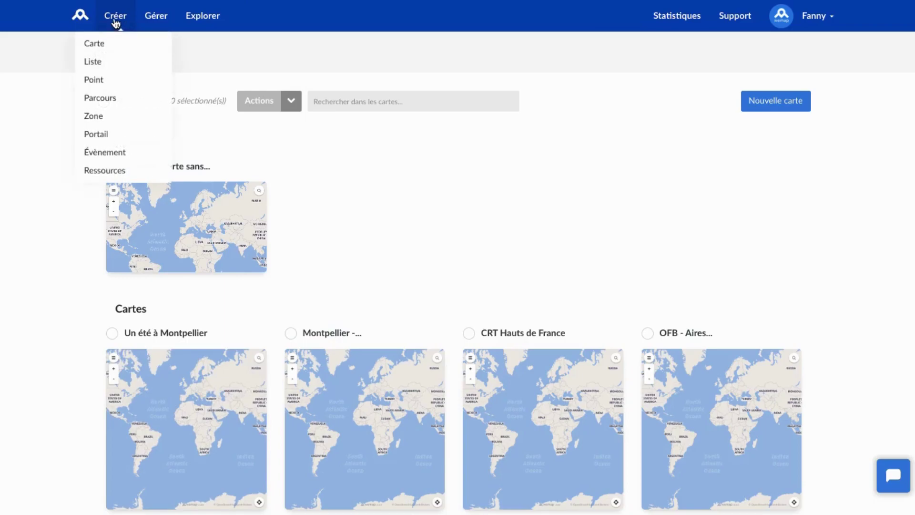
left_click(111, 62)
left_click(434, 200)
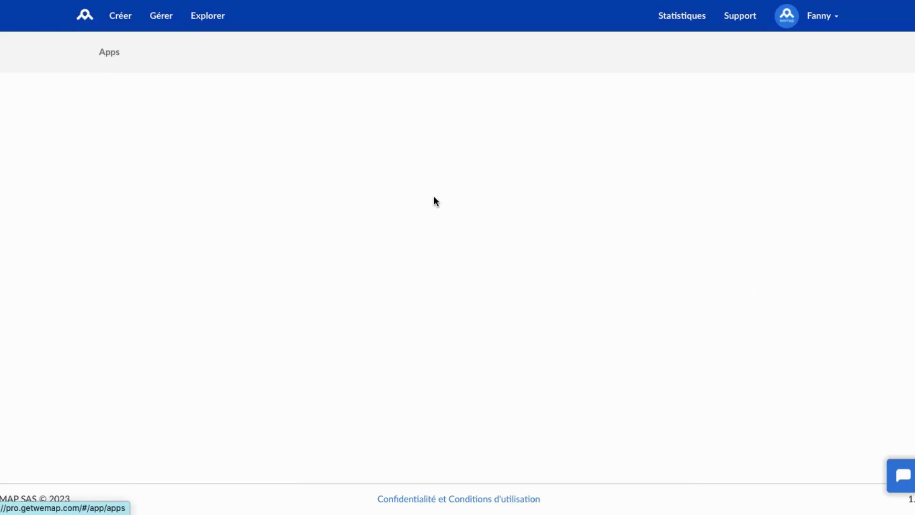
scroll(433, 196, "down", 1)
scroll(436, 198, "down", 3)
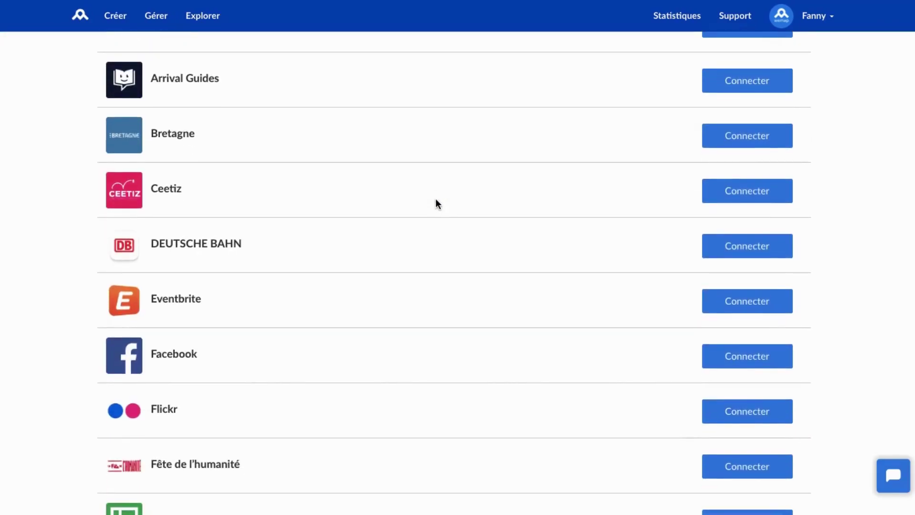
scroll(436, 204, "down", 3)
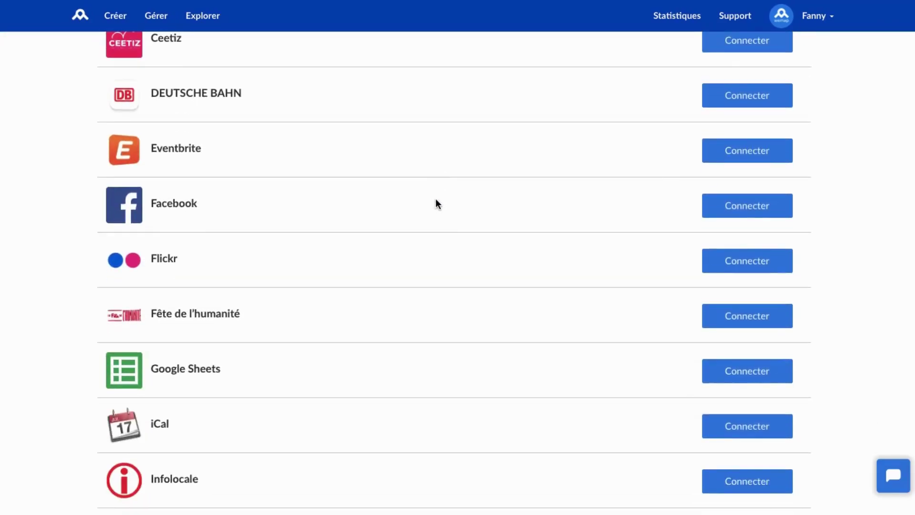
left_click(727, 376)
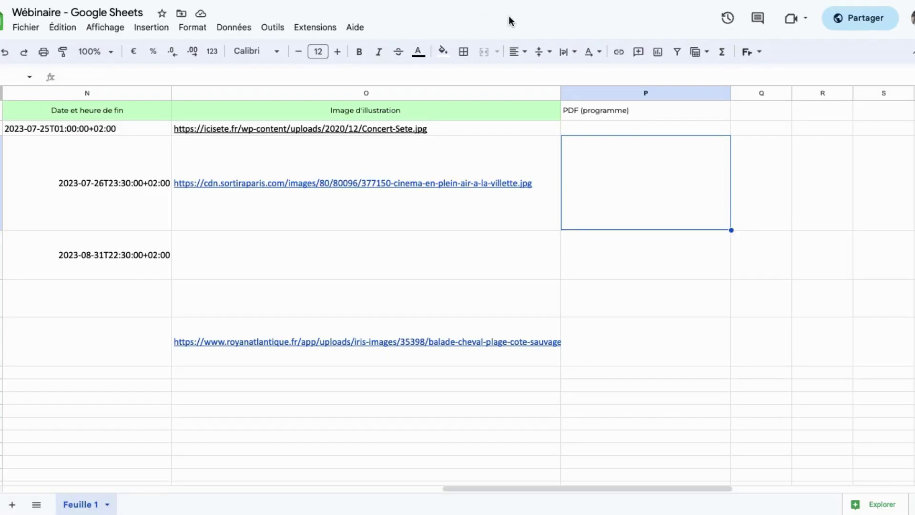
Copy the Wébinaire sheet's link, keeping access open to anyone with the link
left_click(853, 26)
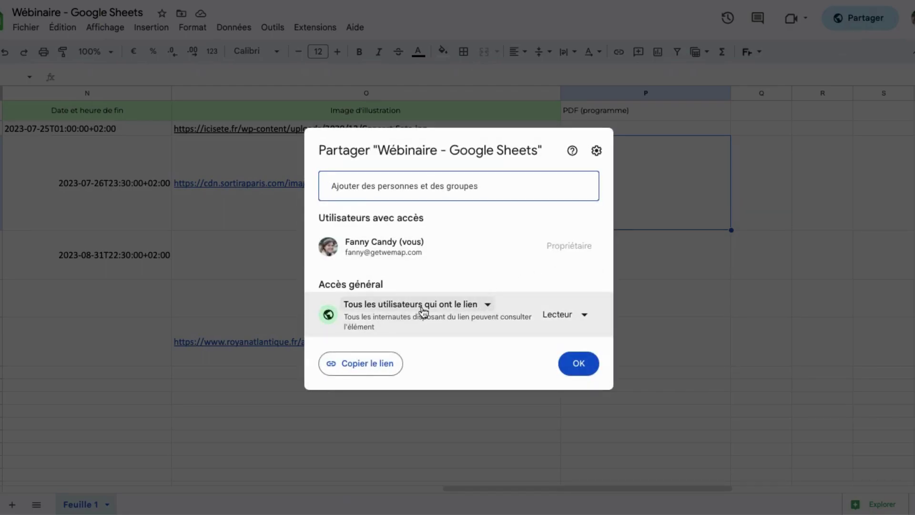
left_click(489, 309)
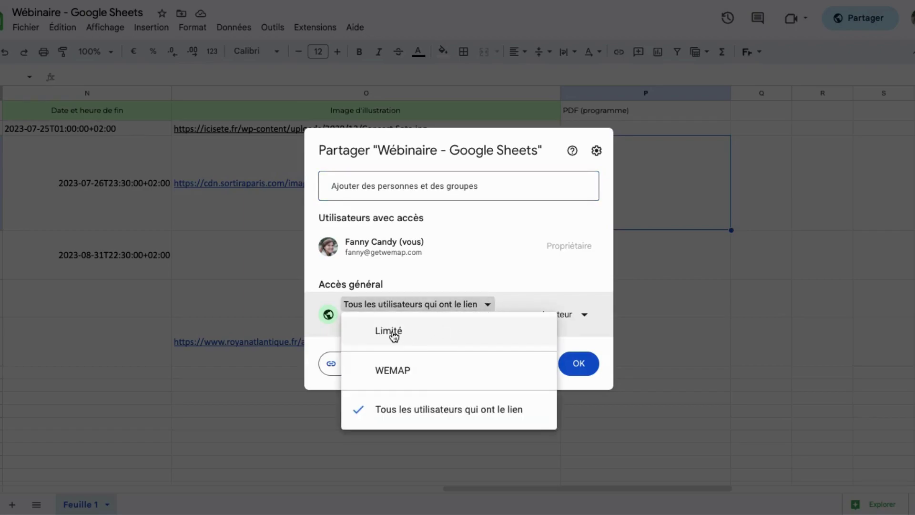
left_click(451, 265)
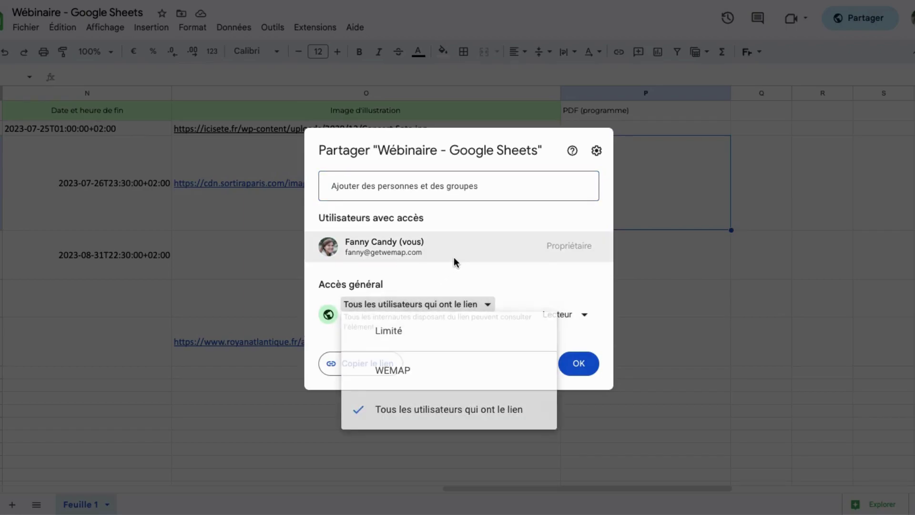
left_click(353, 370)
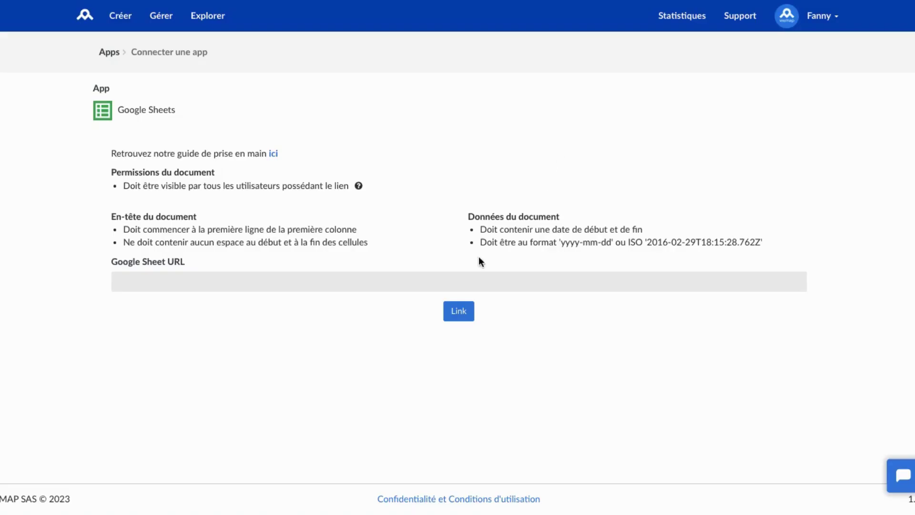
Paste the Wébinaire sheet's sharing link and link it to the livemap
left_click(474, 279)
left_click(460, 312)
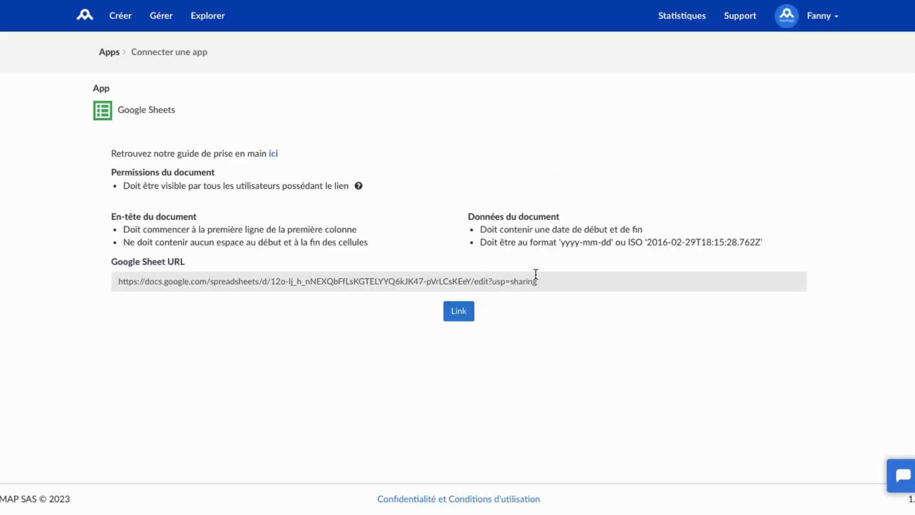
scroll(224, 208, "down", 2)
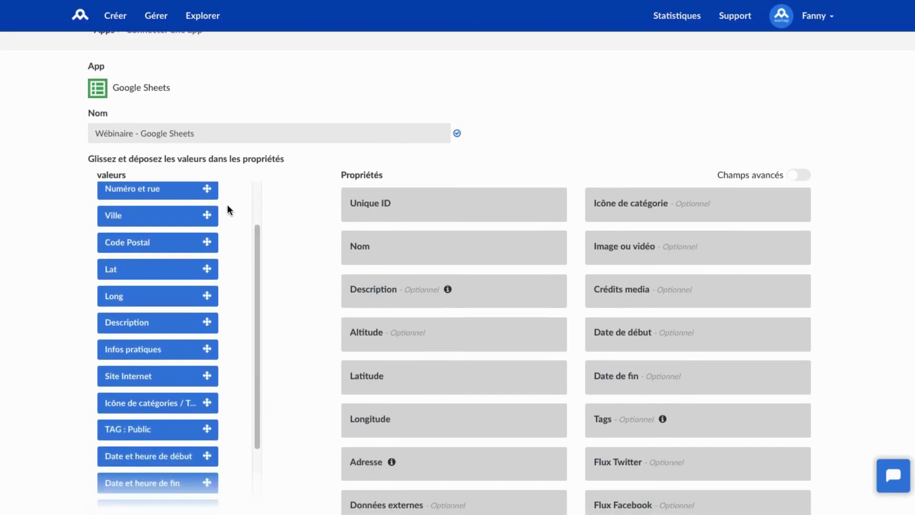
scroll(427, 233, "down", 3)
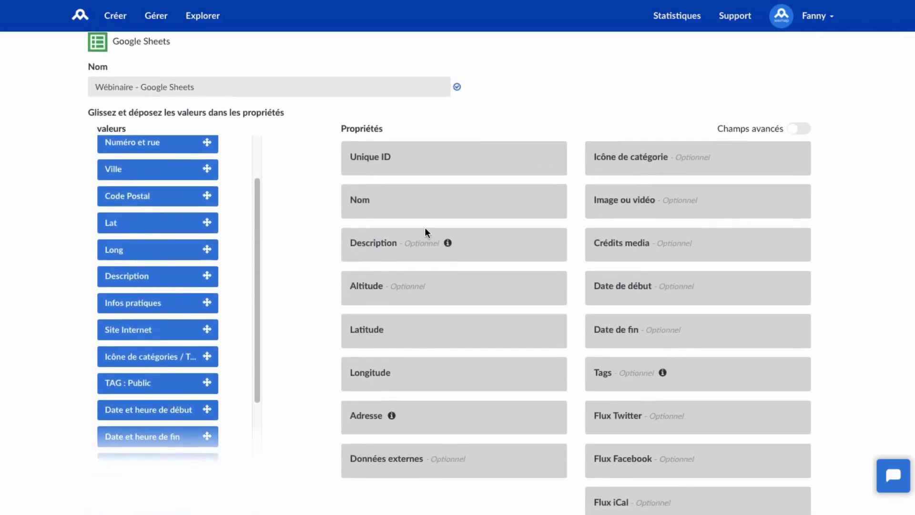
scroll(132, 160, "up", 1)
scroll(133, 149, "up", 1)
Map ID, Nom, the address columns and Lat/Long to Unique ID, Nom, address and coordinates
left_click_drag(134, 149, 417, 162)
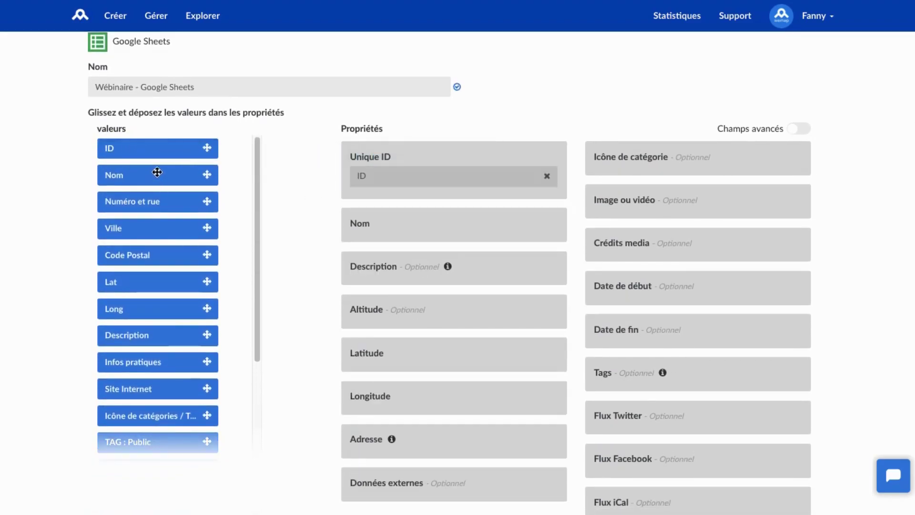
left_click_drag(157, 174, 439, 229)
scroll(210, 229, "down", 1)
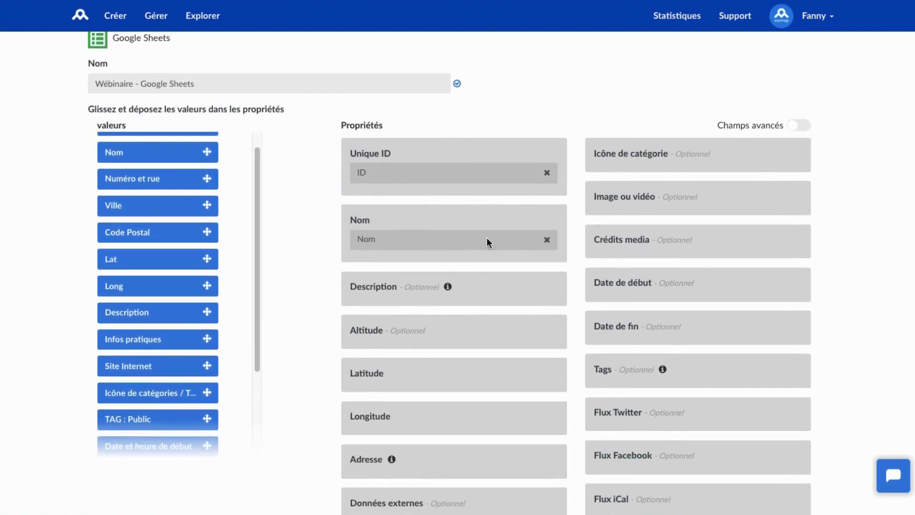
scroll(487, 241, "down", 1)
left_click_drag(151, 143, 419, 424)
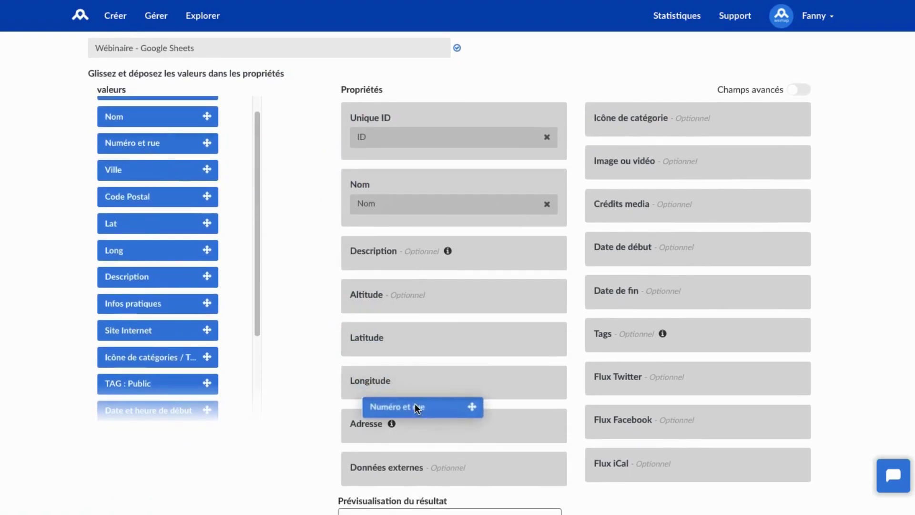
left_click_drag(137, 197, 420, 450)
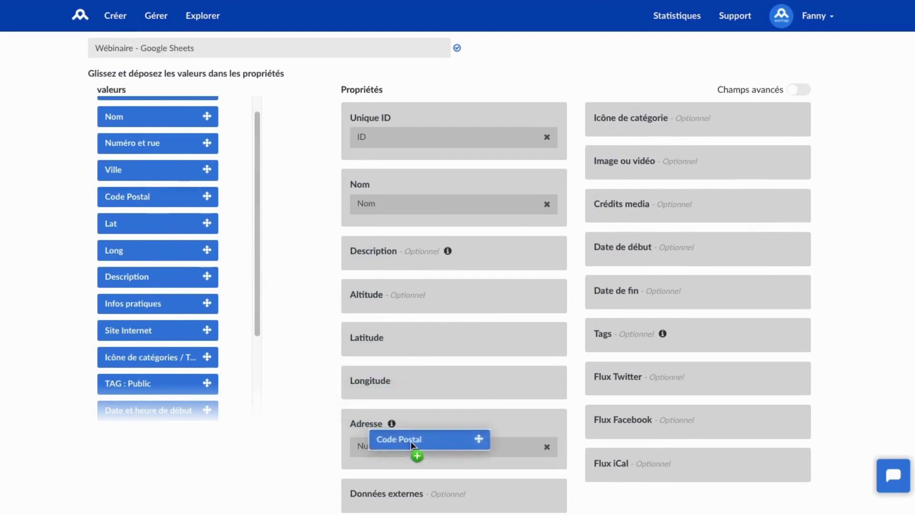
left_click_drag(100, 170, 358, 491)
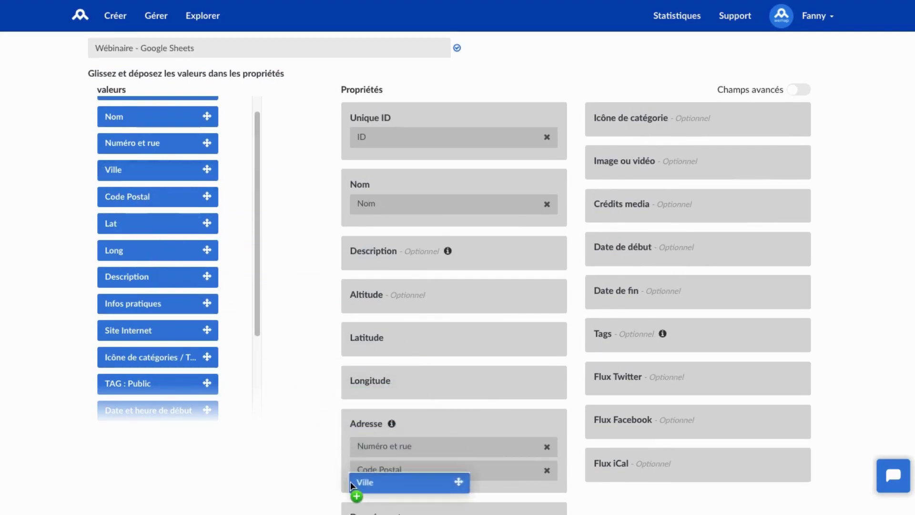
scroll(384, 368, "down", 1)
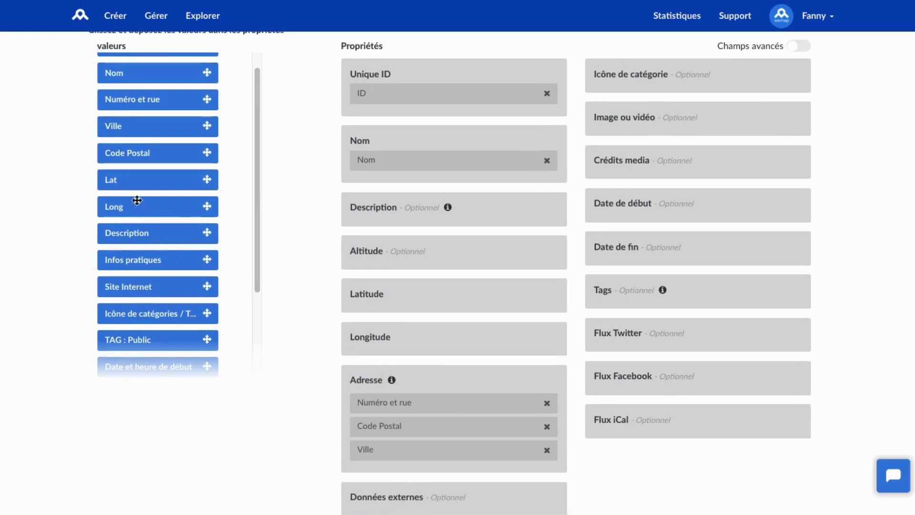
mouse_move(138, 185)
left_mouse_down()
mouse_move(262, 223)
mouse_move(424, 305)
left_mouse_up()
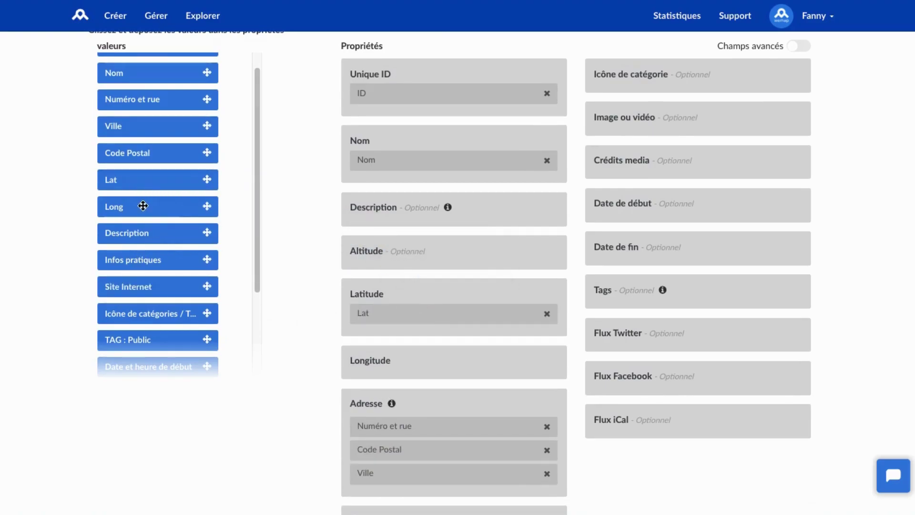
left_click_drag(143, 206, 411, 355)
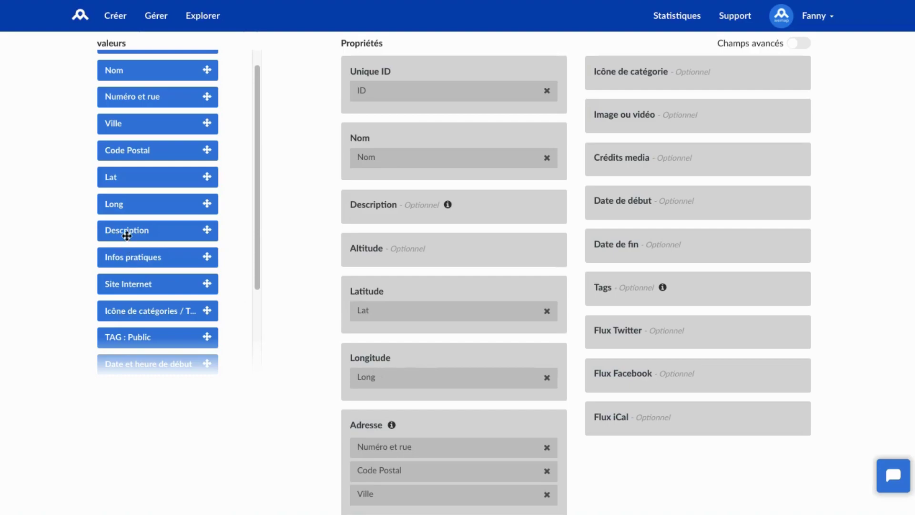
Add Description, Infos pratiques and Site Internet to the description; TAG : Public and category icon to Tags
mouse_move(123, 231)
left_mouse_down()
mouse_move(362, 231)
mouse_move(396, 212)
left_mouse_up()
left_click_drag(138, 260, 388, 250)
left_click_drag(162, 285, 449, 261)
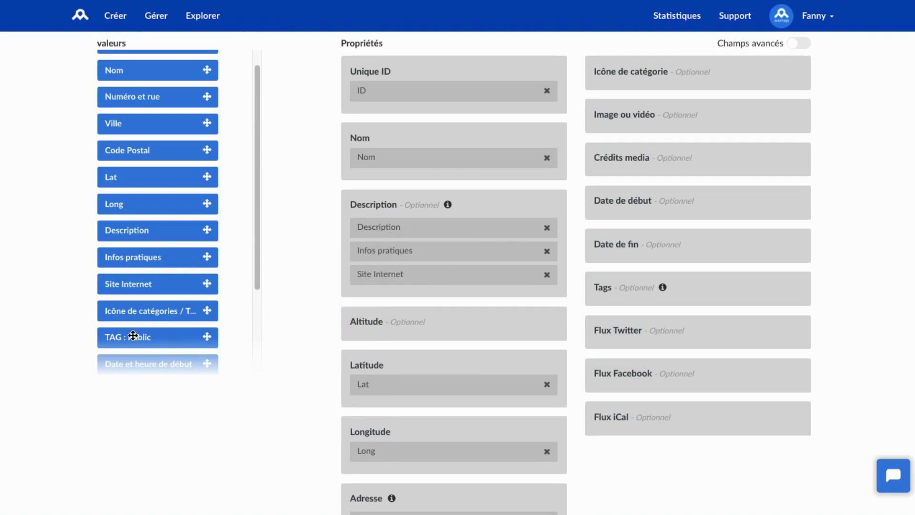
left_click_drag(134, 335, 663, 287)
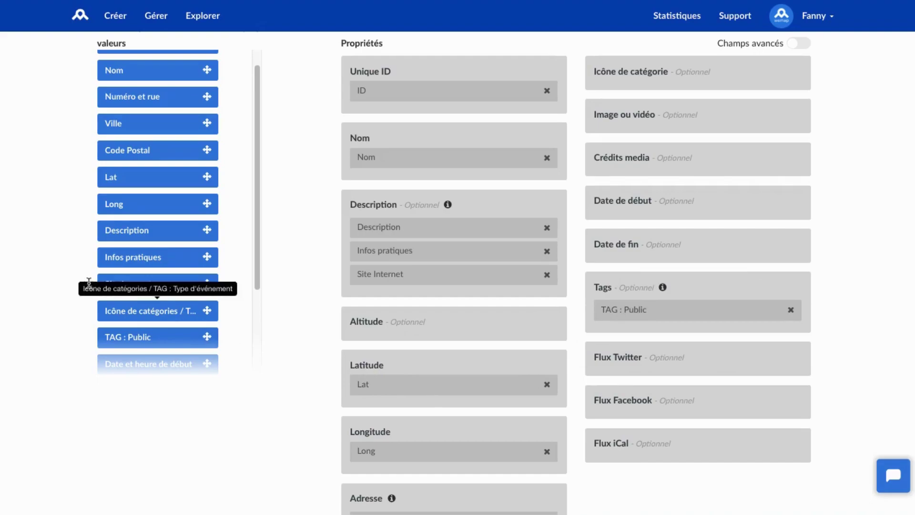
scroll(183, 288, "down", 2)
scroll(181, 292, "down", 3)
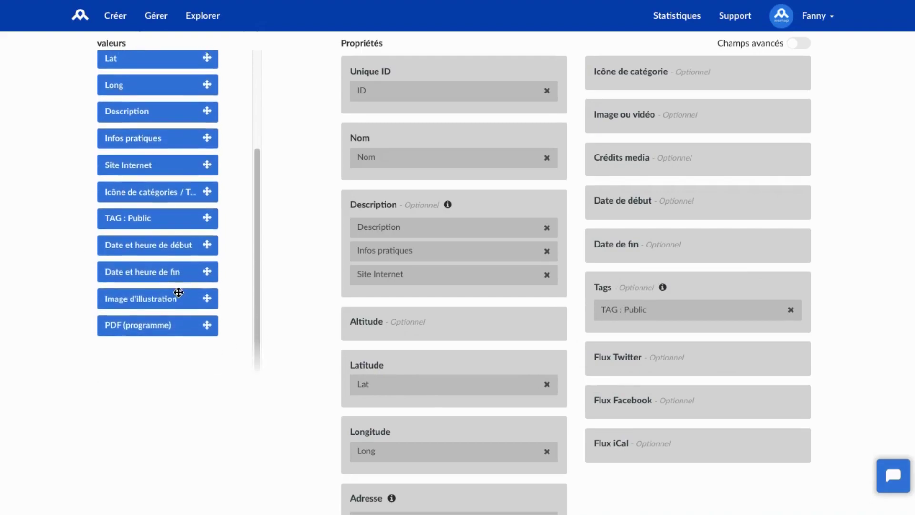
scroll(181, 289, "up", 1)
left_click_drag(161, 212, 667, 304)
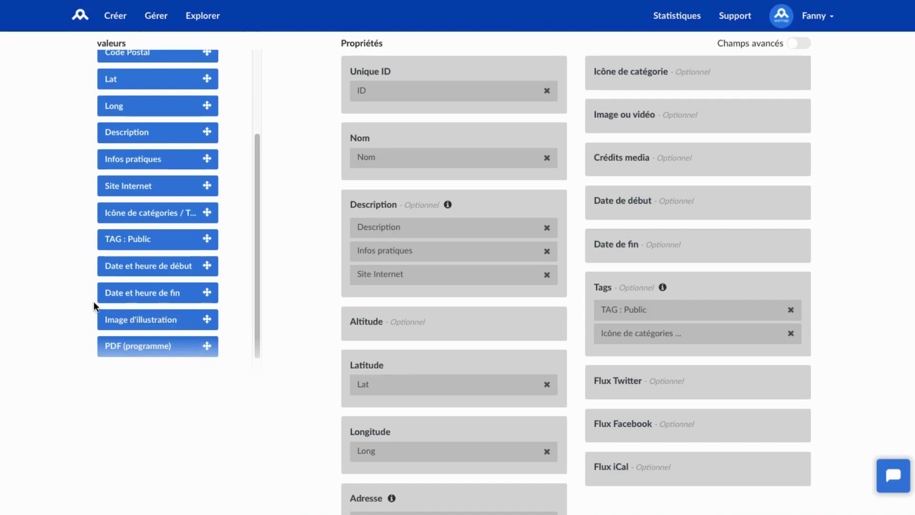
Map start and end dates, Image d'illustration as image, and add PDF (programme) to description
mouse_move(114, 267)
left_mouse_down()
mouse_move(497, 261)
mouse_move(626, 200)
left_mouse_up()
left_click_drag(123, 291, 647, 271)
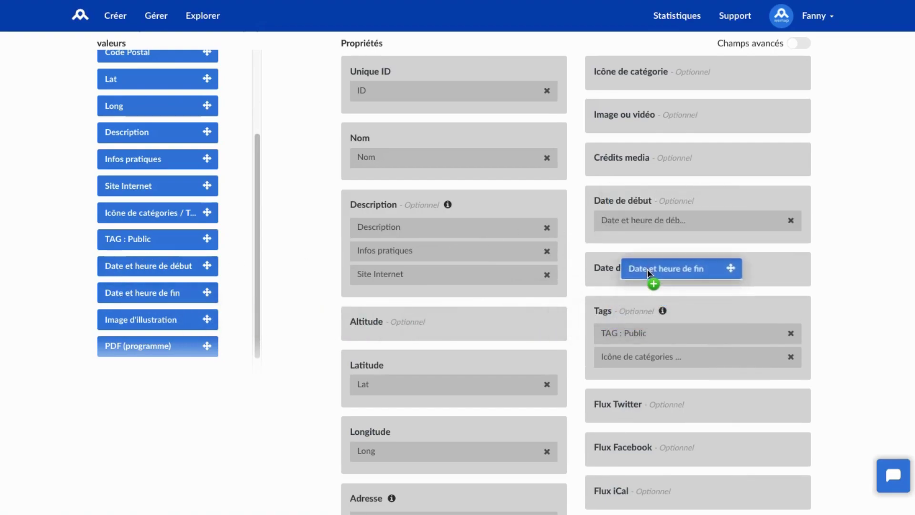
left_click_drag(129, 319, 662, 121)
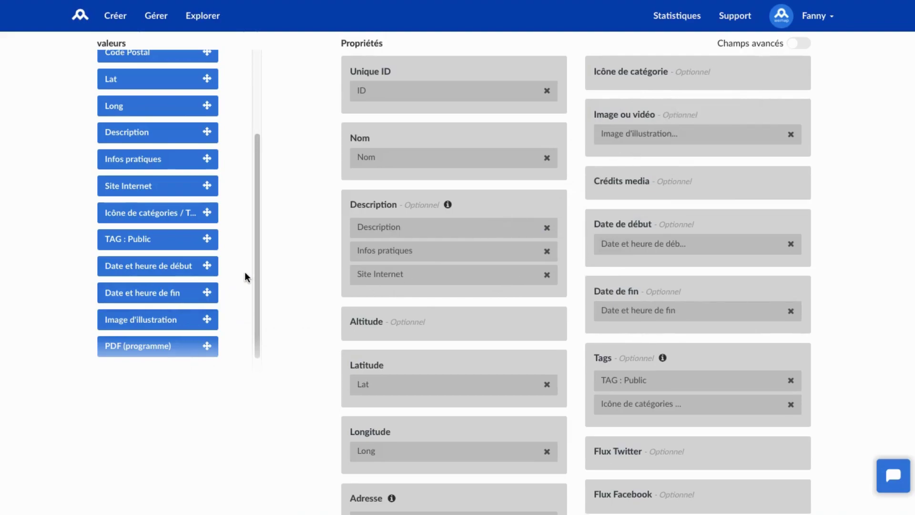
mouse_move(155, 344)
left_mouse_down()
mouse_move(245, 364)
mouse_move(431, 294)
left_mouse_up()
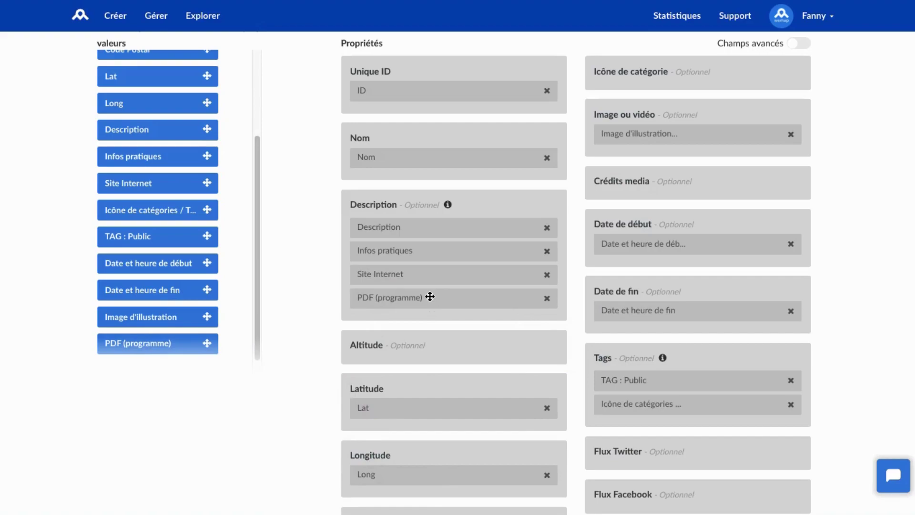
scroll(667, 338, "down", 1)
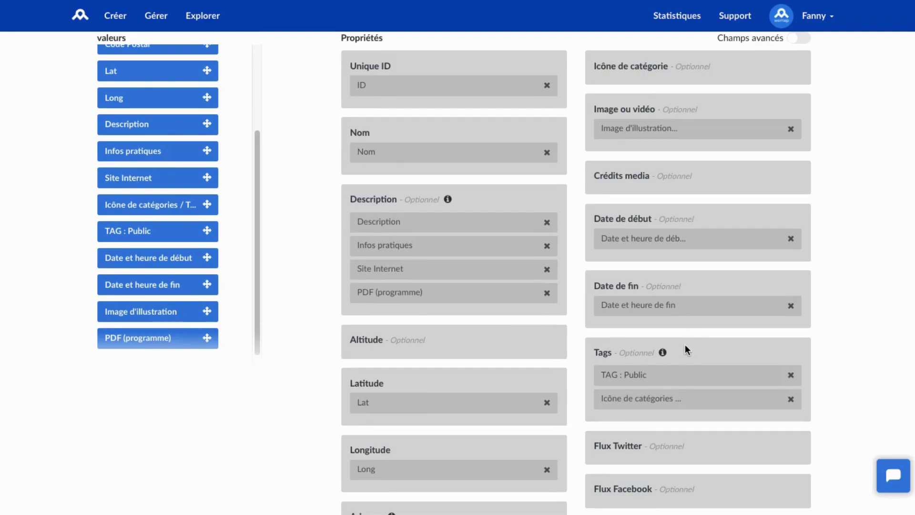
Scroll to the PDF (programme) description label, then view the Projection en plein air event
scroll(684, 344, "down", 1)
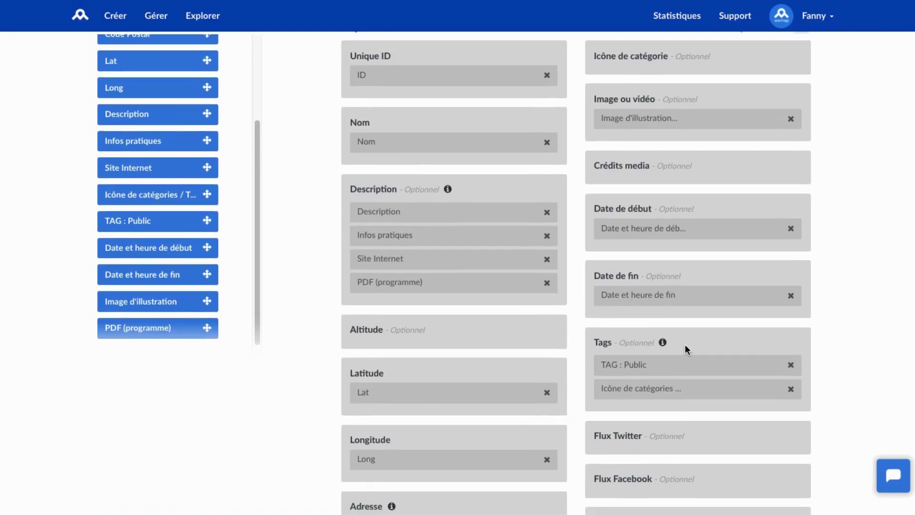
scroll(685, 344, "down", 4)
scroll(684, 345, "down", 1)
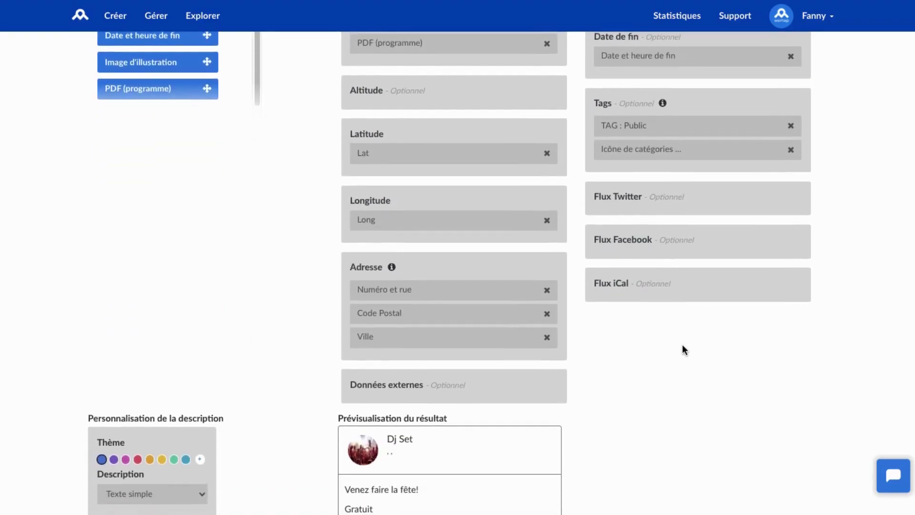
scroll(682, 345, "down", 2)
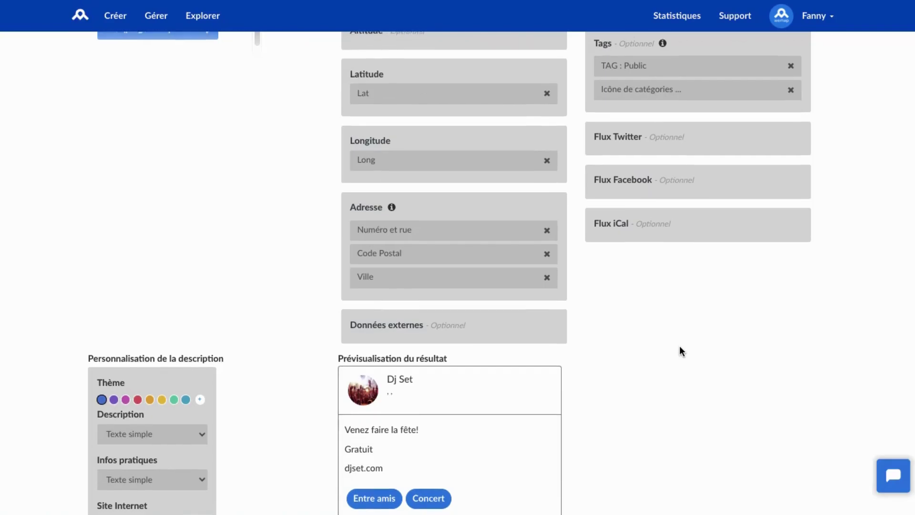
scroll(680, 347, "down", 2)
scroll(680, 347, "down", 5)
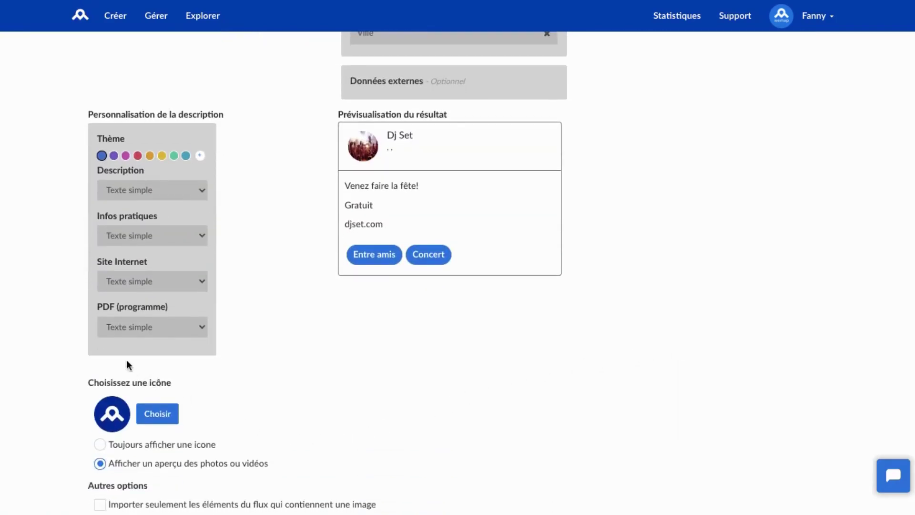
left_click_drag(106, 304, 161, 304)
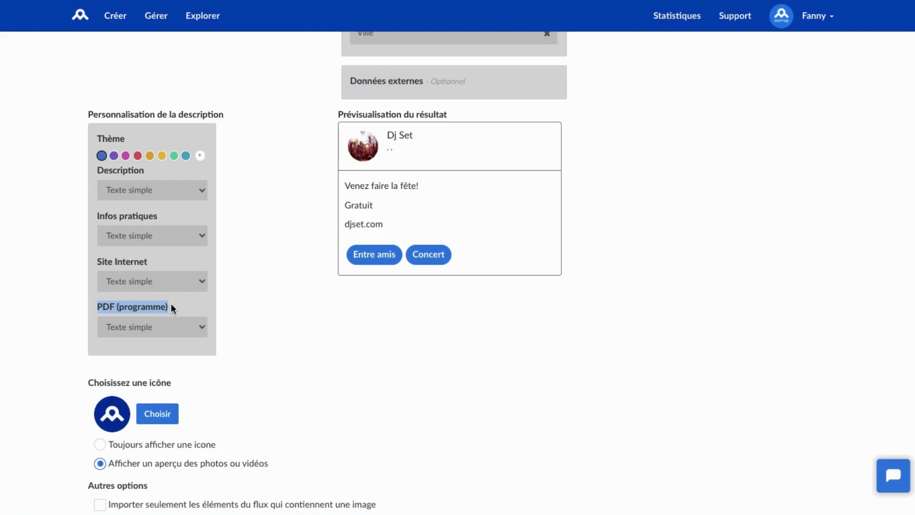
scroll(257, 319, "up", 1)
scroll(258, 319, "up", 2)
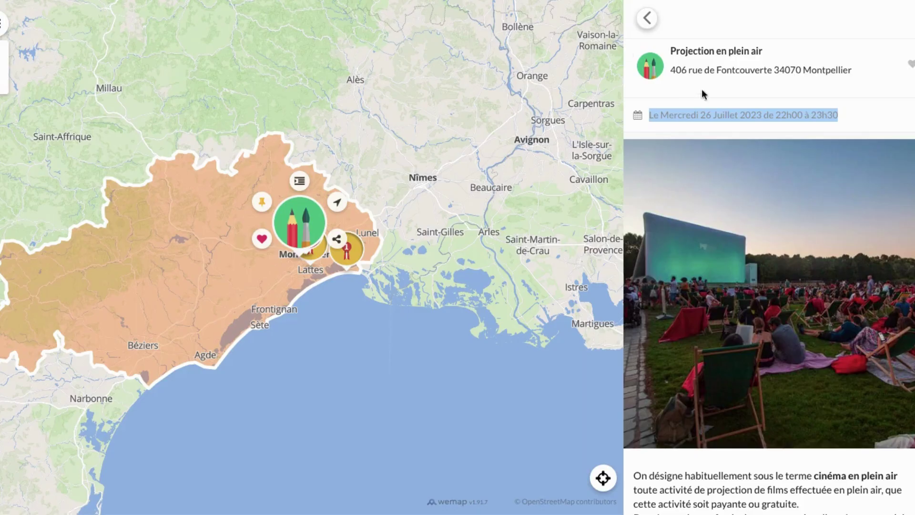
Review the event's description paragraph and Infos pratiques line in the livemap side panel
scroll(772, 293, "down", 3)
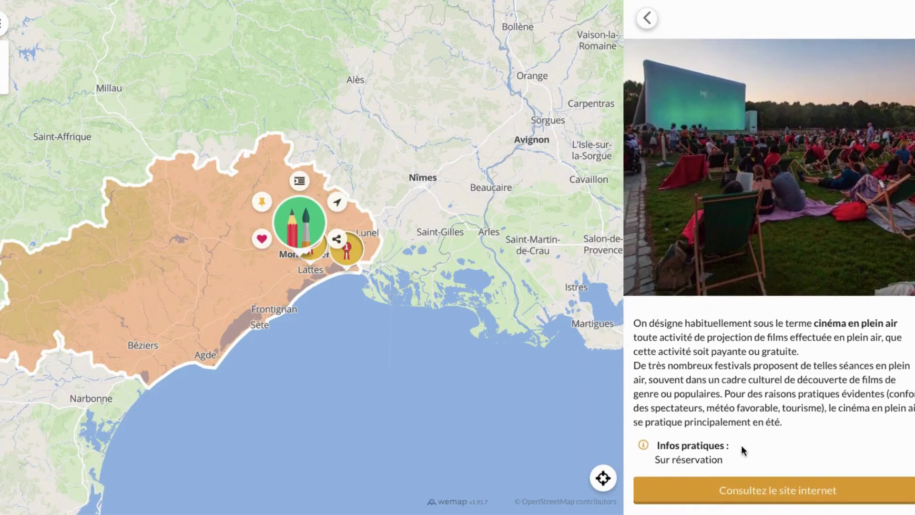
double_click(774, 419)
left_click_drag(746, 411, 633, 323)
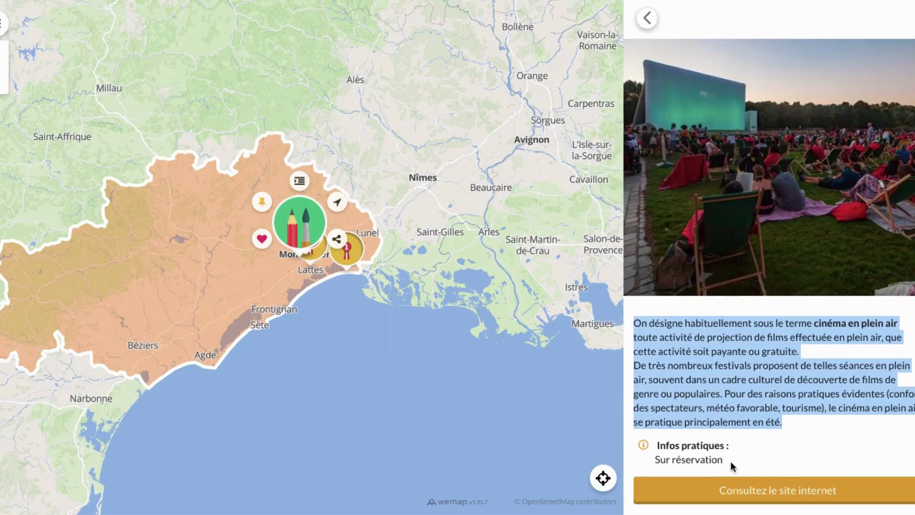
left_click_drag(731, 462, 639, 446)
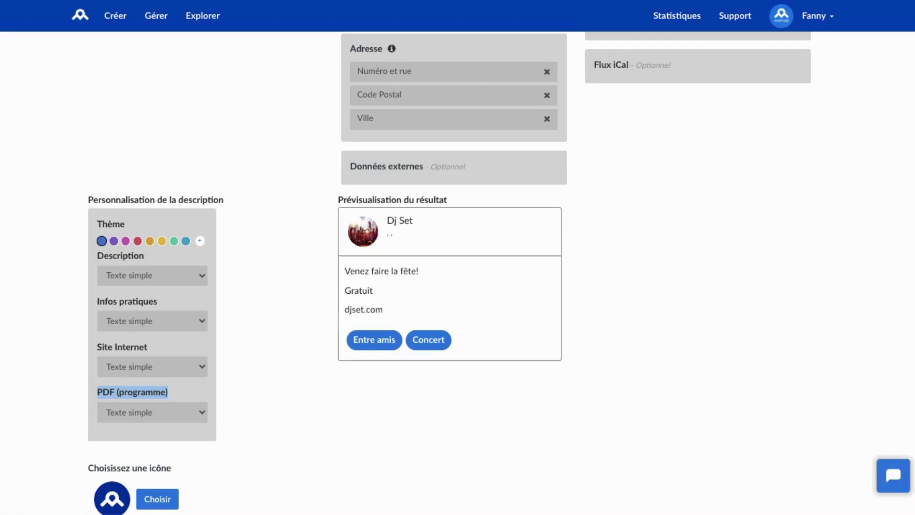
Set Infos pratiques to display as Titre avec icône, checking the preview
left_click(179, 280)
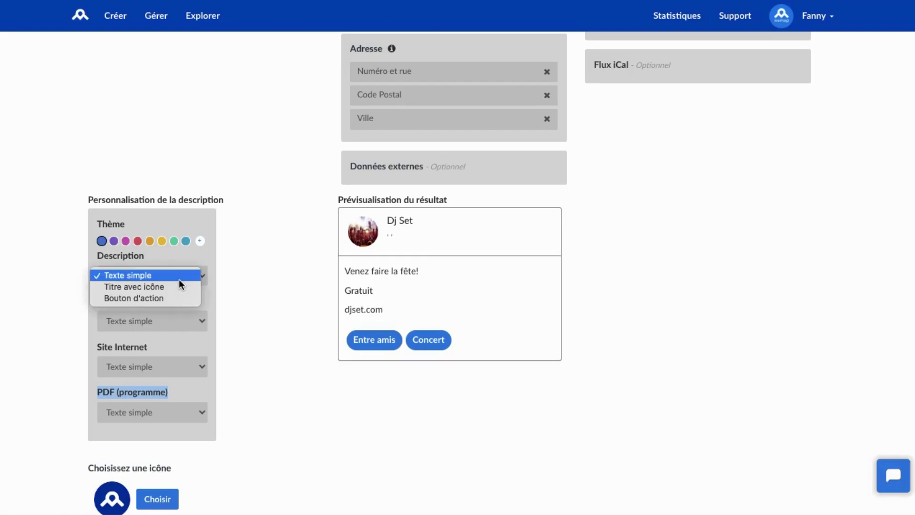
left_click_drag(342, 272, 448, 273)
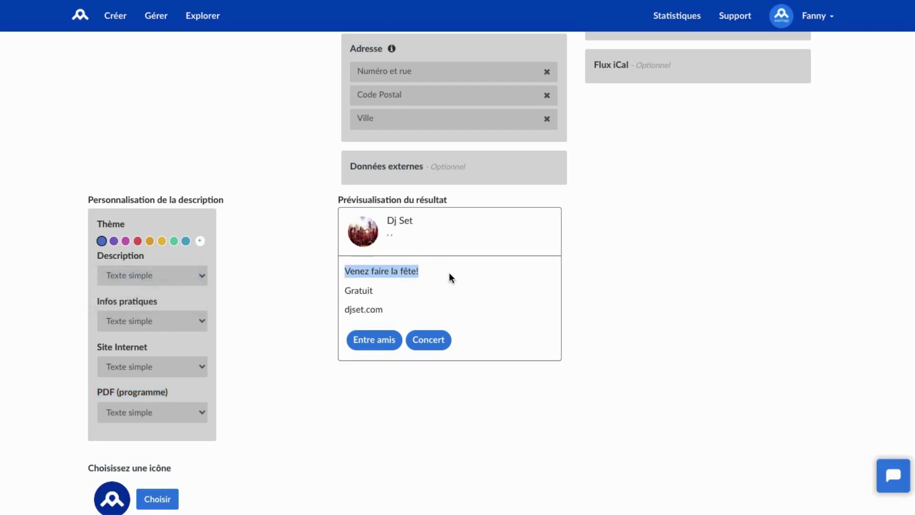
left_click(150, 317)
left_click(151, 333)
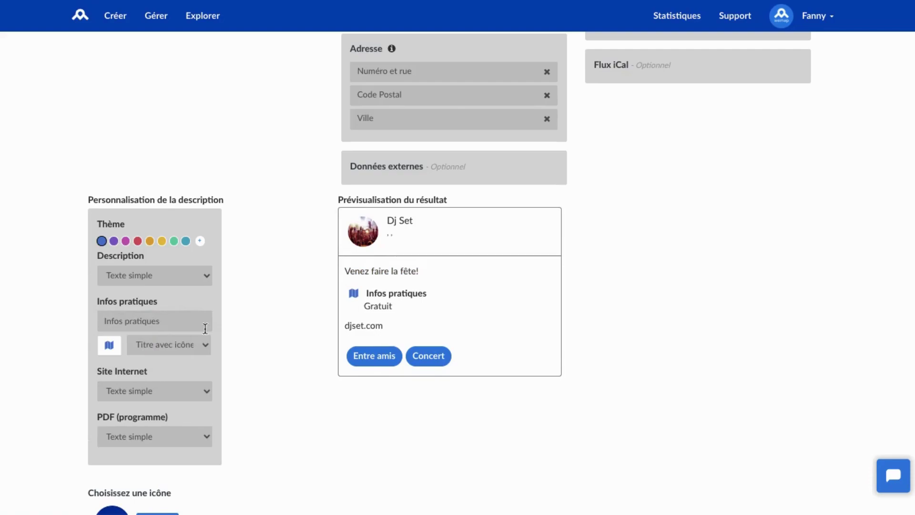
left_click_drag(428, 294, 368, 295)
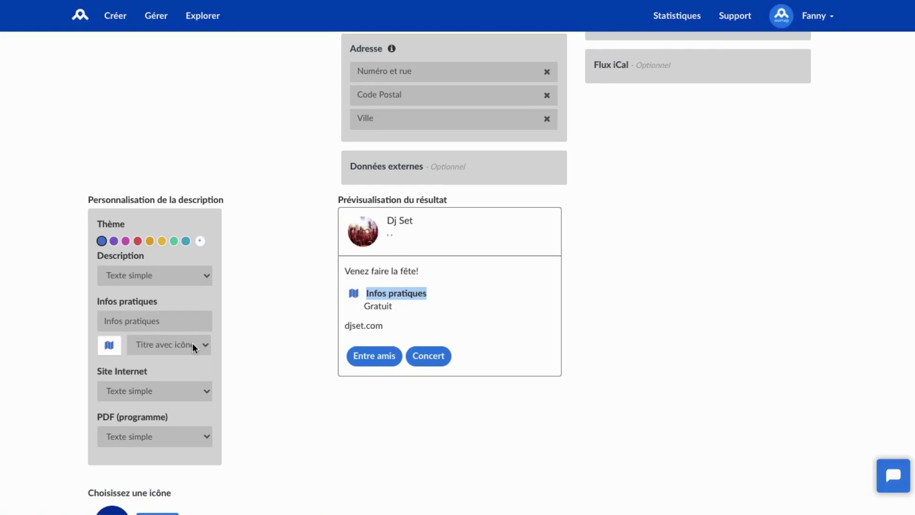
Title the Infos pratiques line 'Tarifs :' with the money icon
left_click_drag(179, 321, 75, 316)
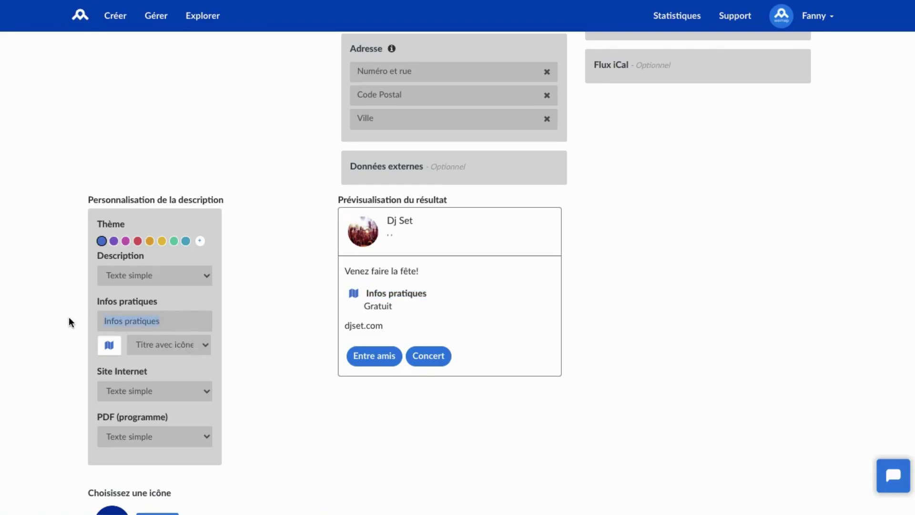
type("Inf")
key("BackSpace")
key("BackSpace")
key("BackSpace")
type("Tarifs")
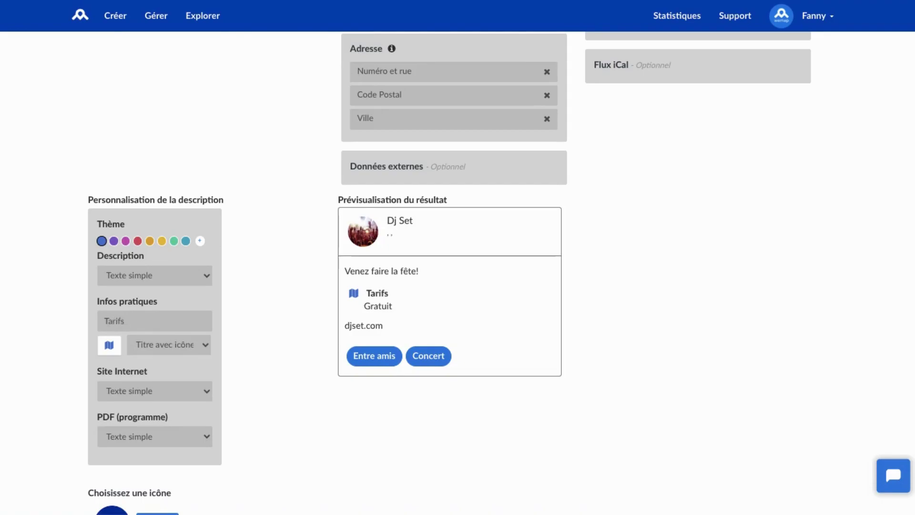
type(" :")
left_click(109, 344)
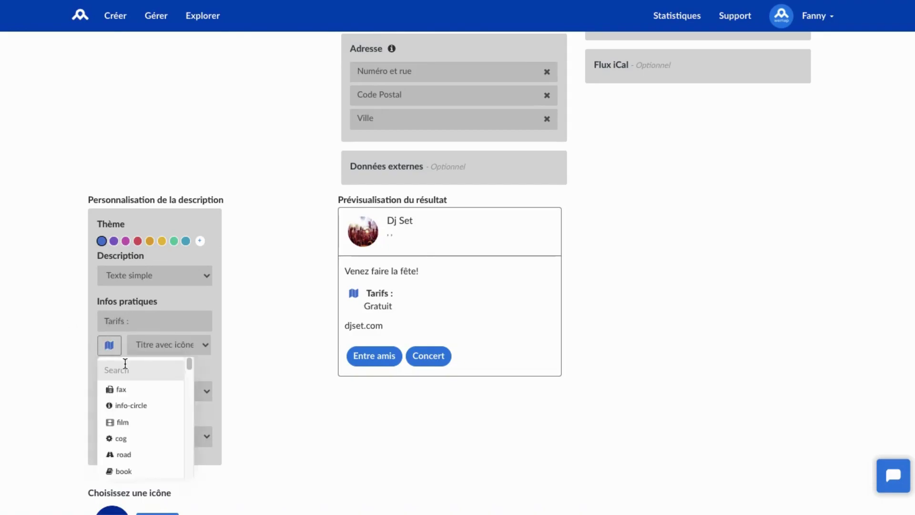
type("mone")
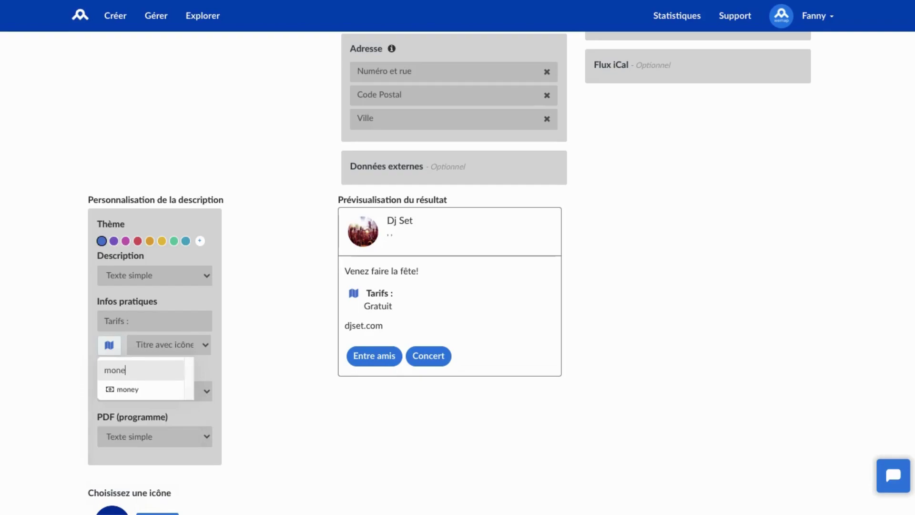
type("y")
left_click(138, 390)
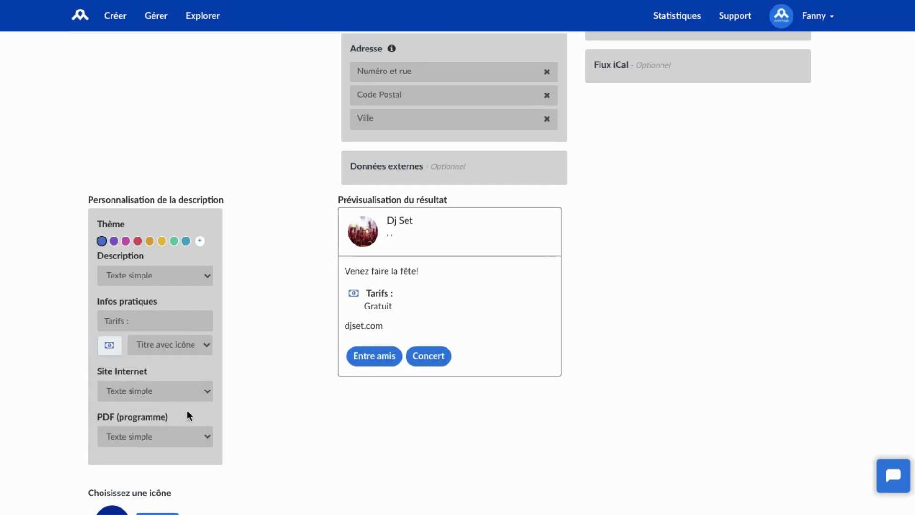
left_click(170, 391)
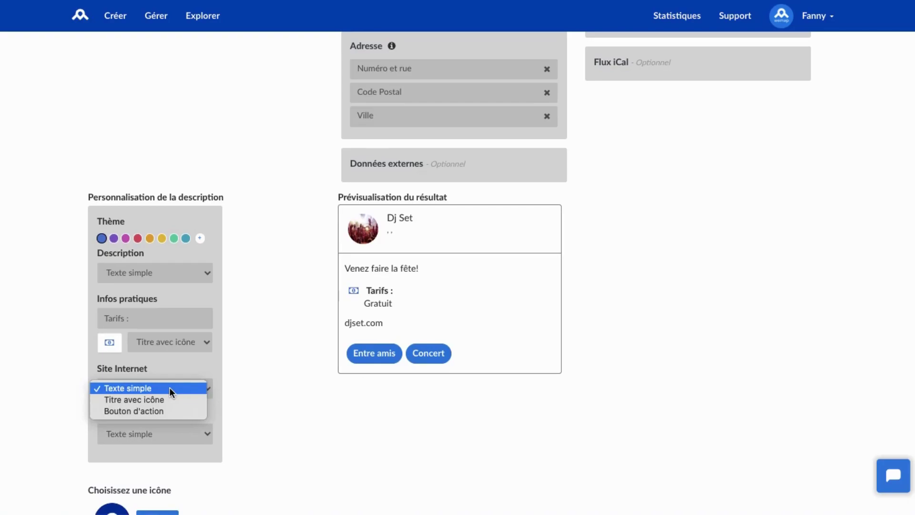
Make Site Internet an action button labelled 'Consultez le site internet'
left_click(157, 412)
left_click_drag(165, 389, 55, 383)
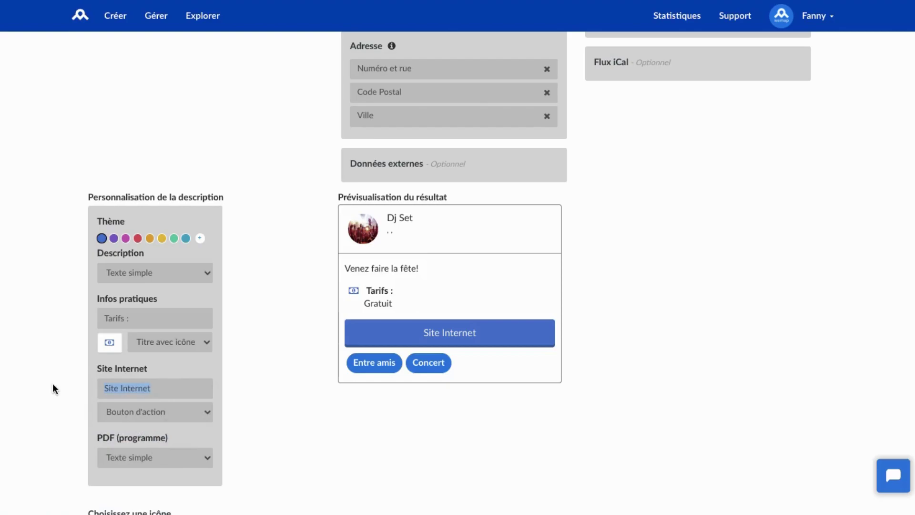
type("Consi")
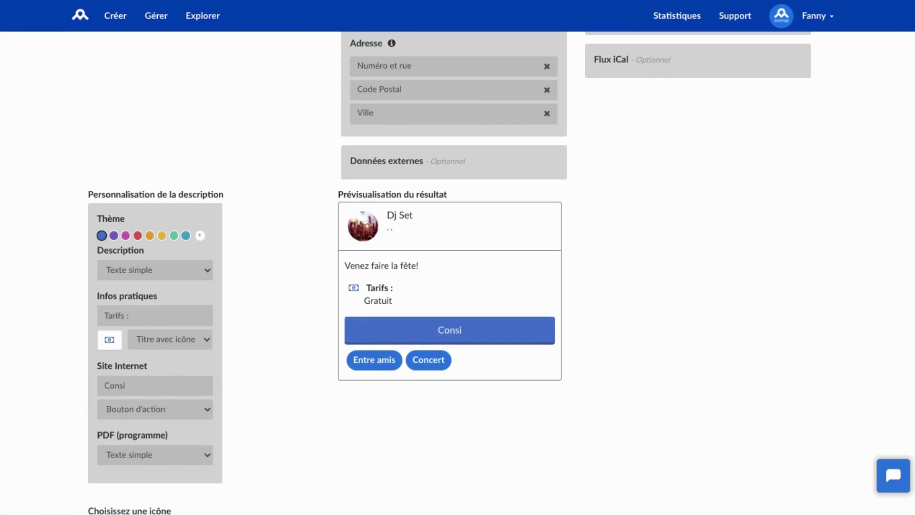
key("BackSpace")
type("ult")
type("ez le site int")
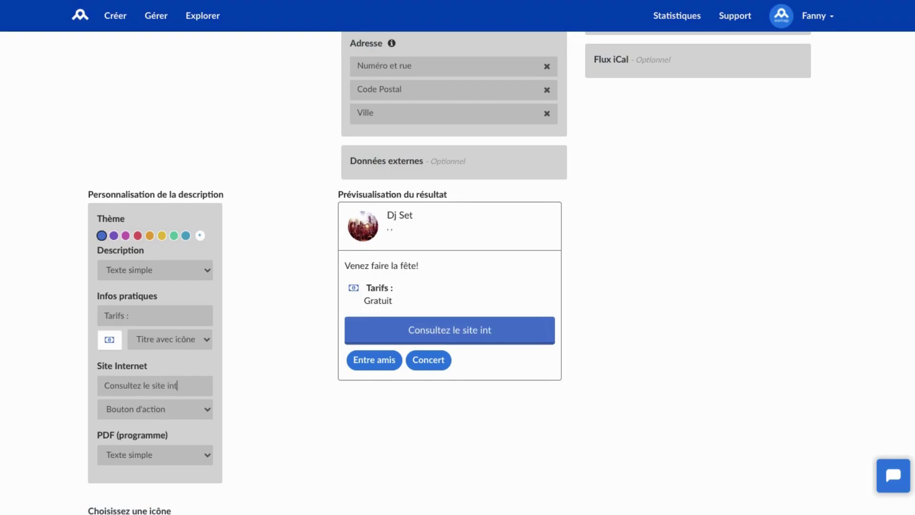
type("ernet")
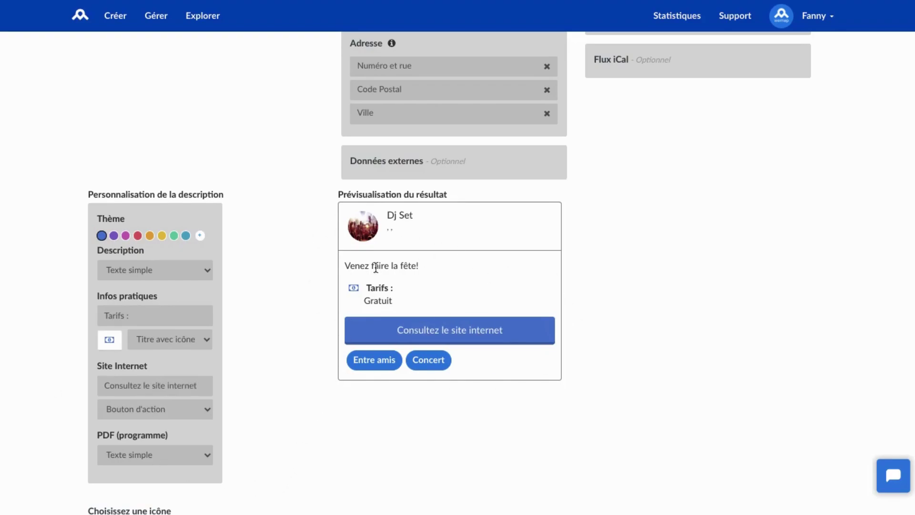
Make PDF (programme) an action button labelled 'En savoir plus'
scroll(215, 417, "down", 1)
left_click(146, 441)
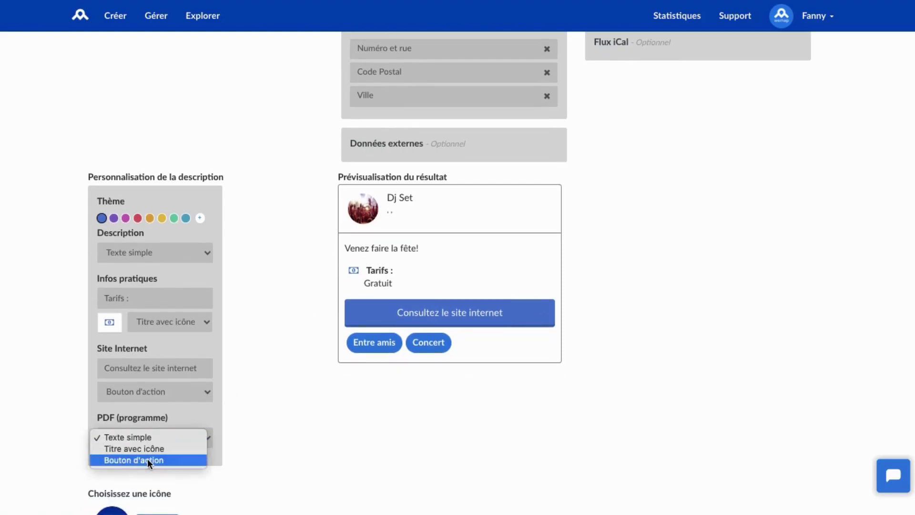
left_click(148, 458)
double_click(156, 438)
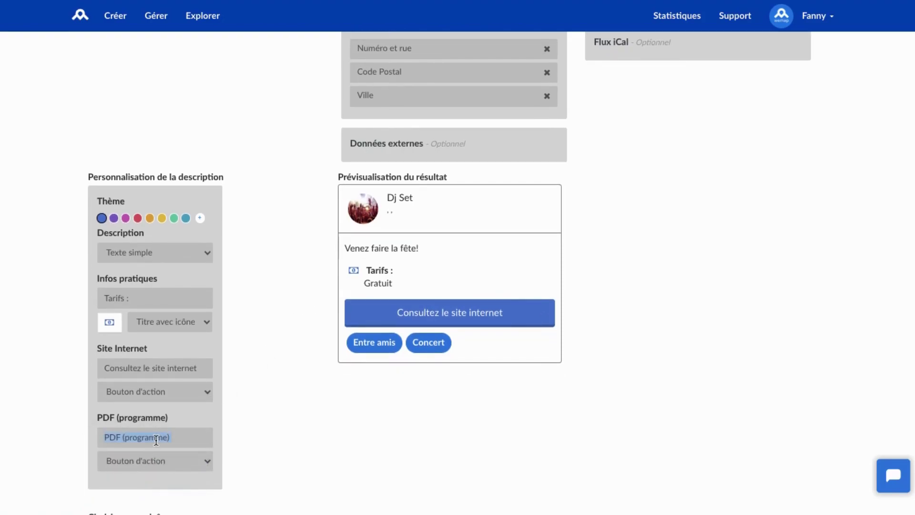
type("En savoir")
type(" plus")
Set the popup theme colour to teal, briefly opening the custom colour picker
left_click(185, 218)
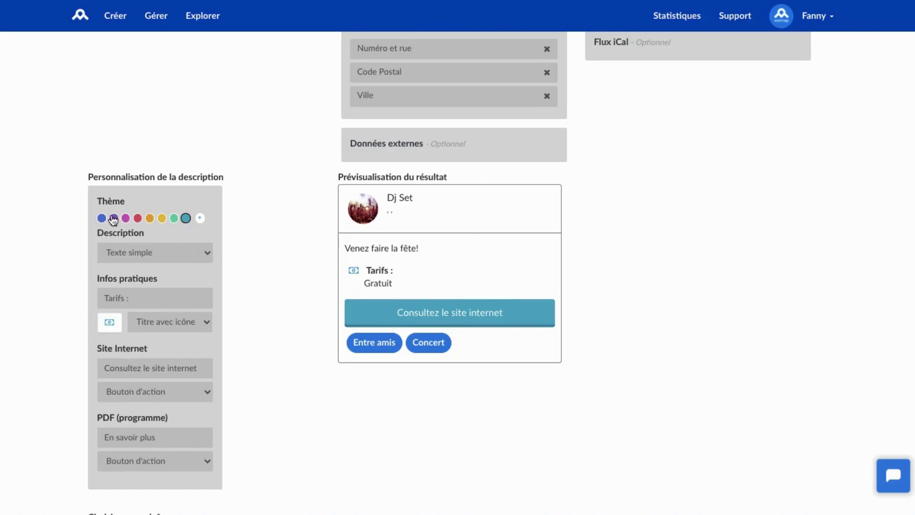
left_click(201, 219)
left_click(220, 200)
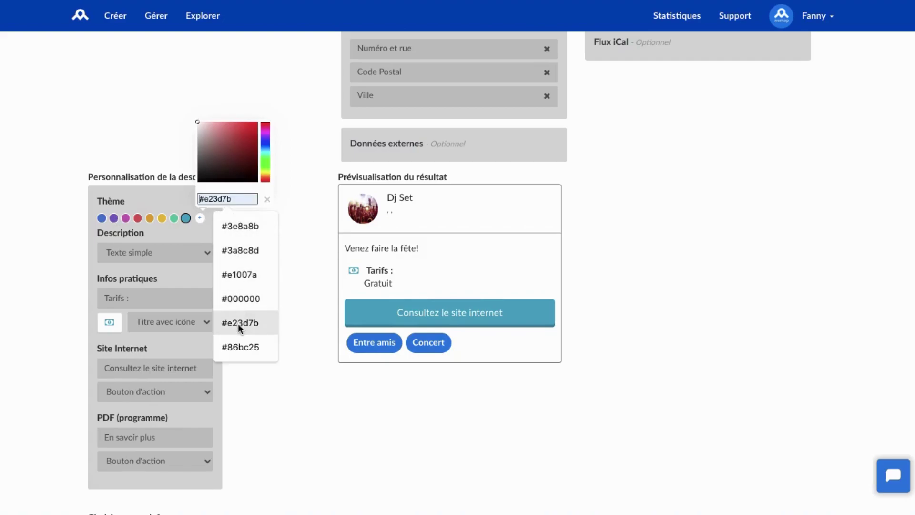
left_click(295, 271)
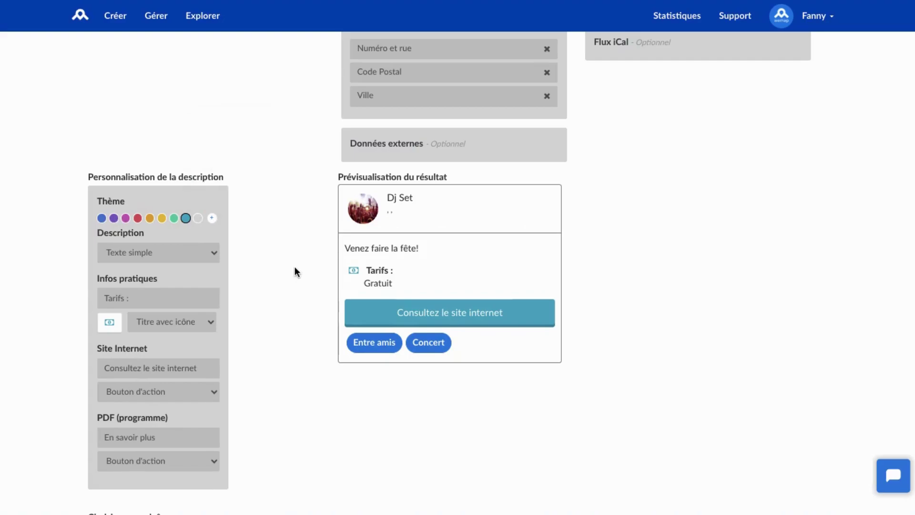
scroll(295, 267, "down", 1)
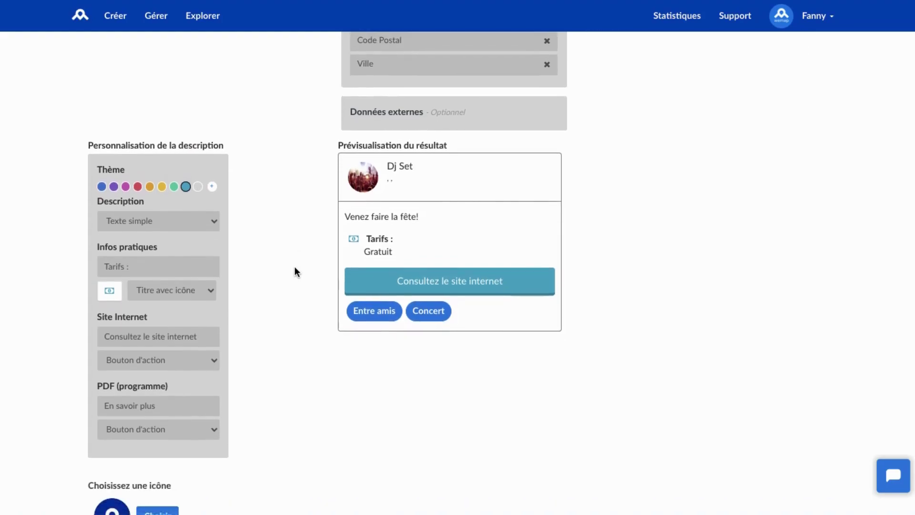
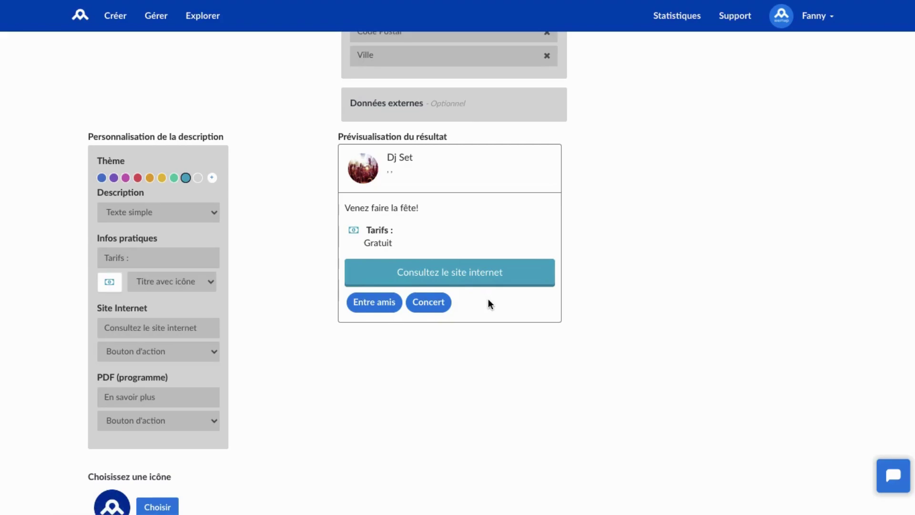
Choose 'Toujours afficher une icone' so every point shows an icon instead of a preview
scroll(592, 355, "down", 1)
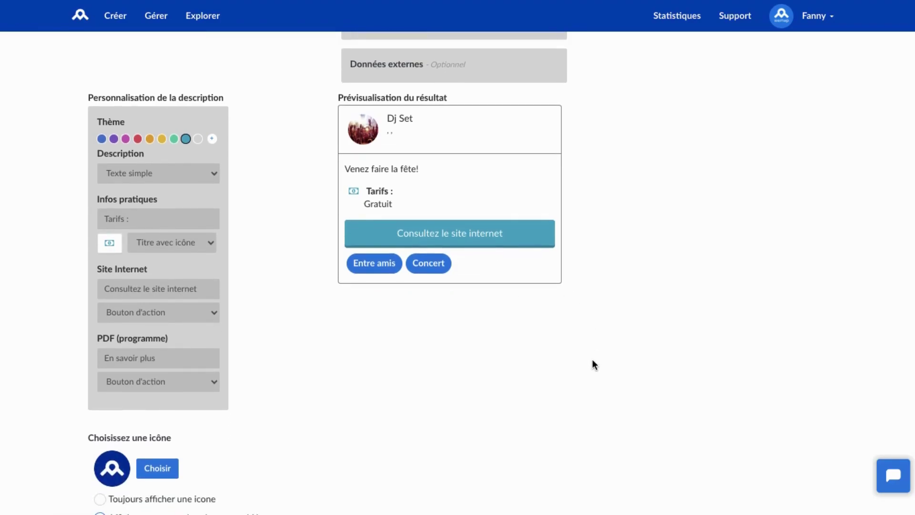
scroll(592, 358, "down", 3)
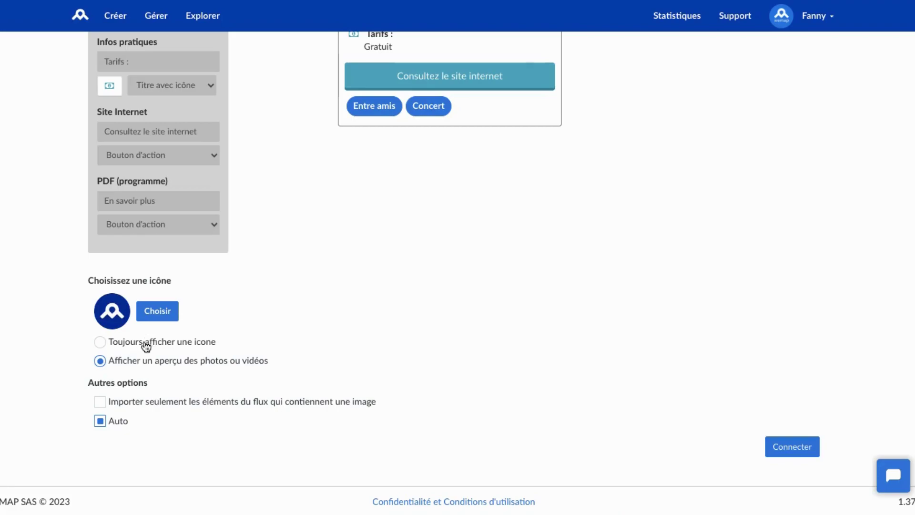
left_click(146, 346)
Switch to 'Afficher un aperçu des photos ou vidéos', keeping the default Wemap logo icon
left_click(99, 361)
left_click(142, 312)
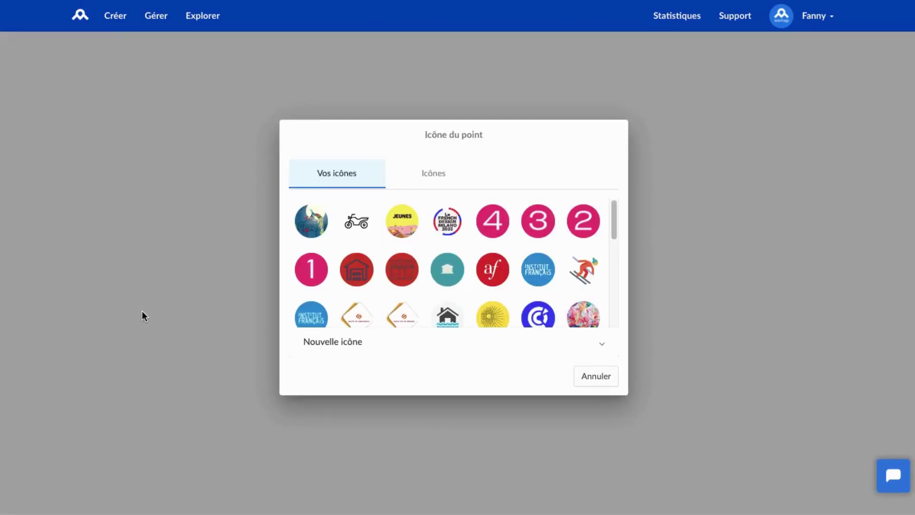
left_click(314, 339)
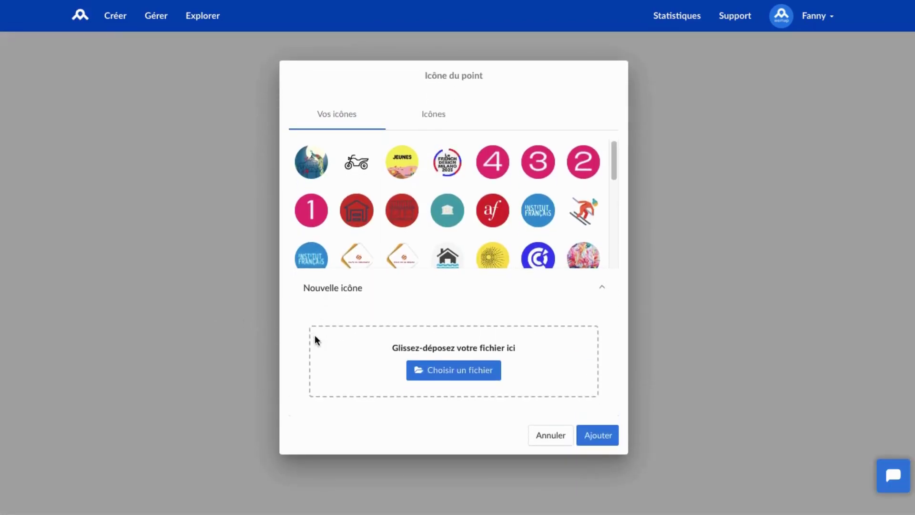
left_click(434, 117)
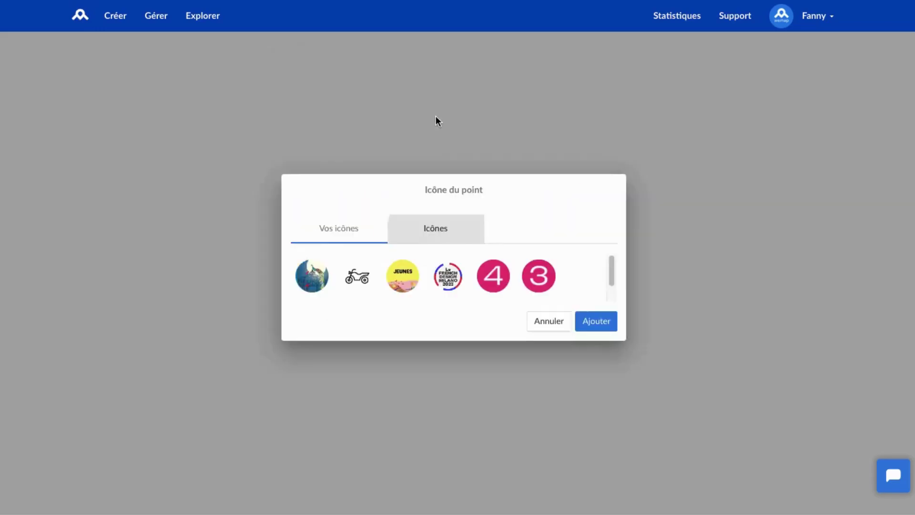
left_click(341, 112)
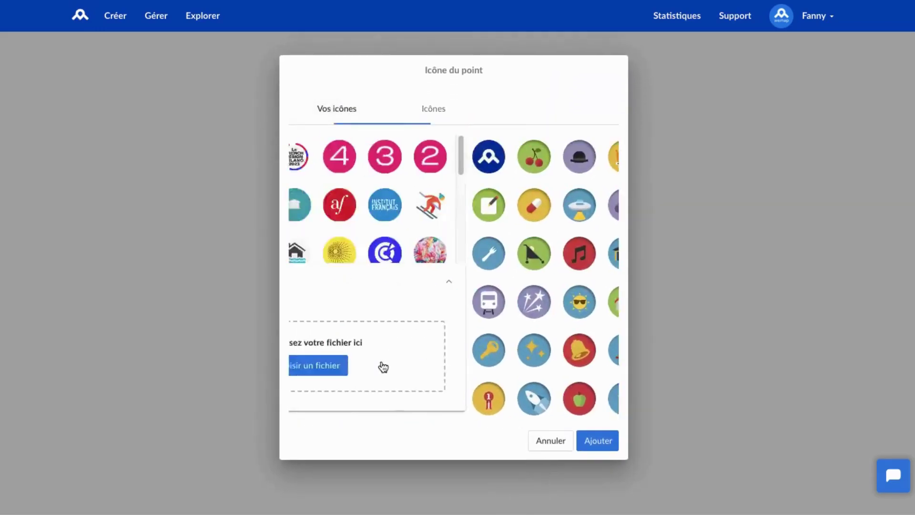
left_click(445, 370)
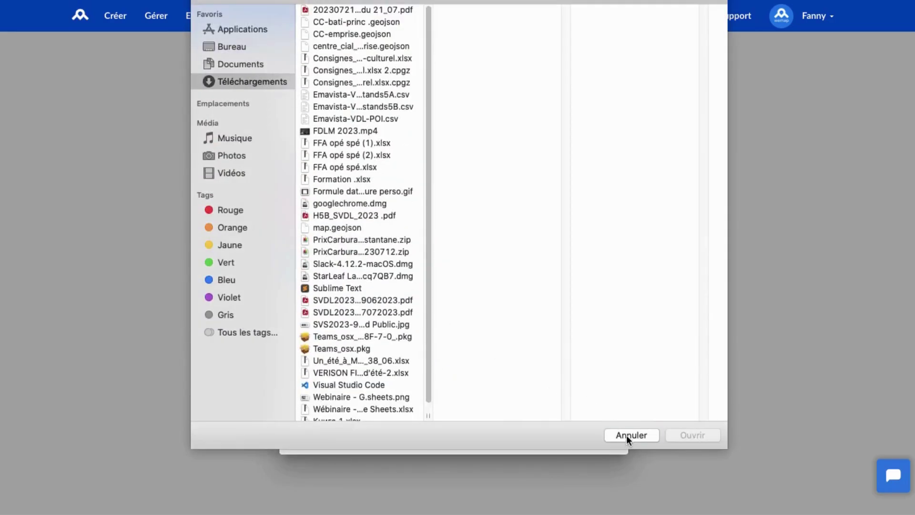
left_click(626, 435)
left_click(562, 439)
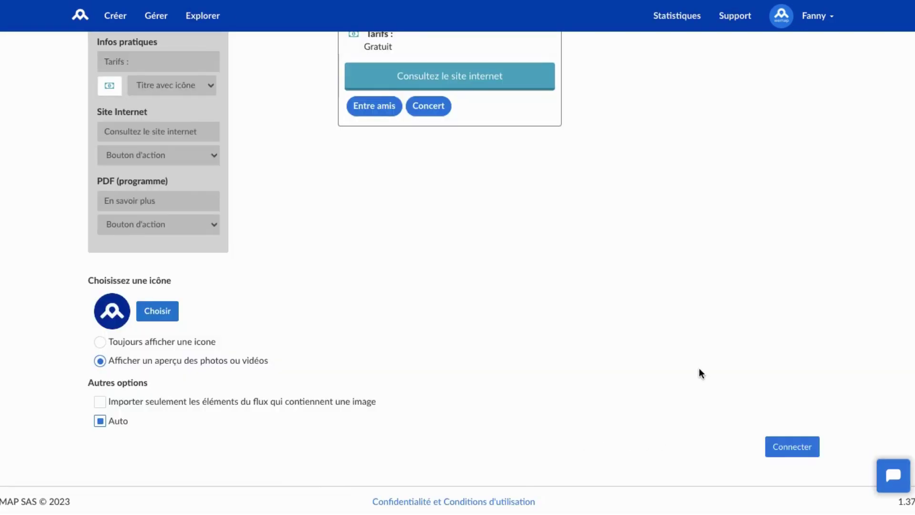
Connect the sheet to import the 5 points, from 'Projection en plein air' to 'Cours de Salsa'
scroll(699, 368, "up", 5)
scroll(699, 368, "up", 8)
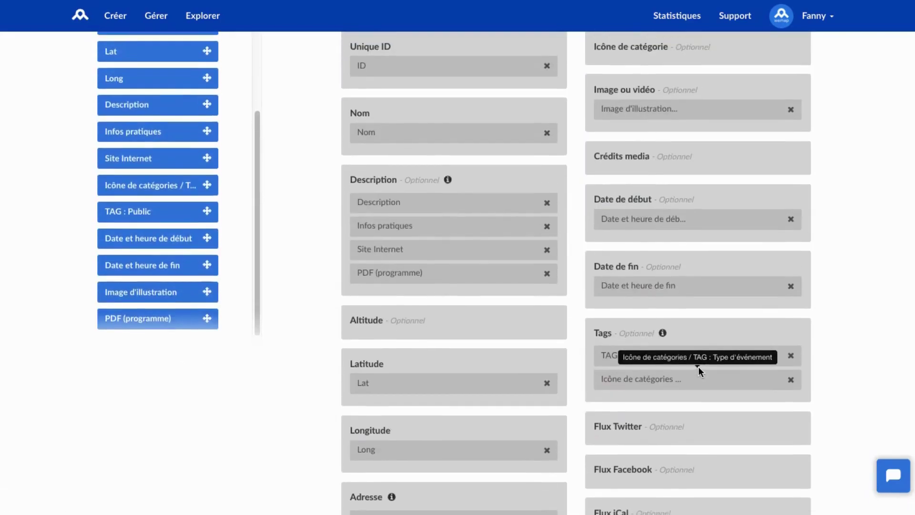
scroll(699, 368, "up", 5)
scroll(697, 369, "down", 15)
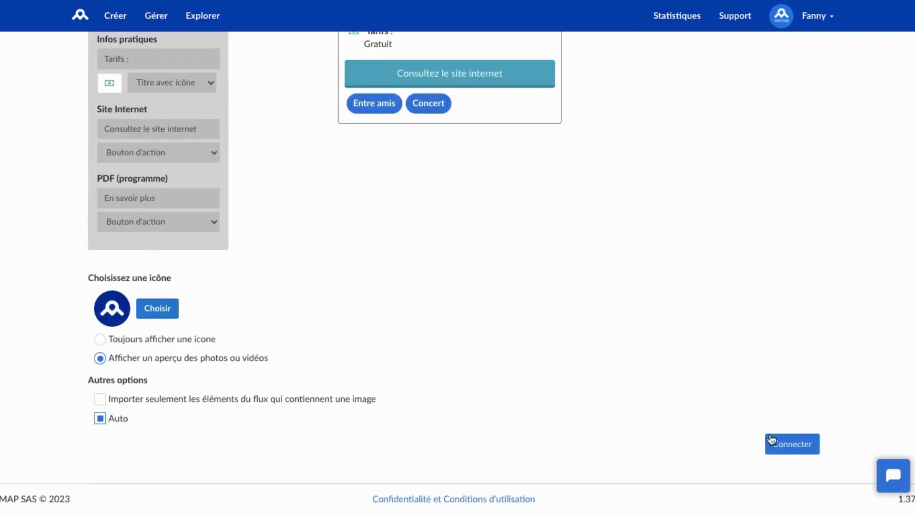
left_click(787, 450)
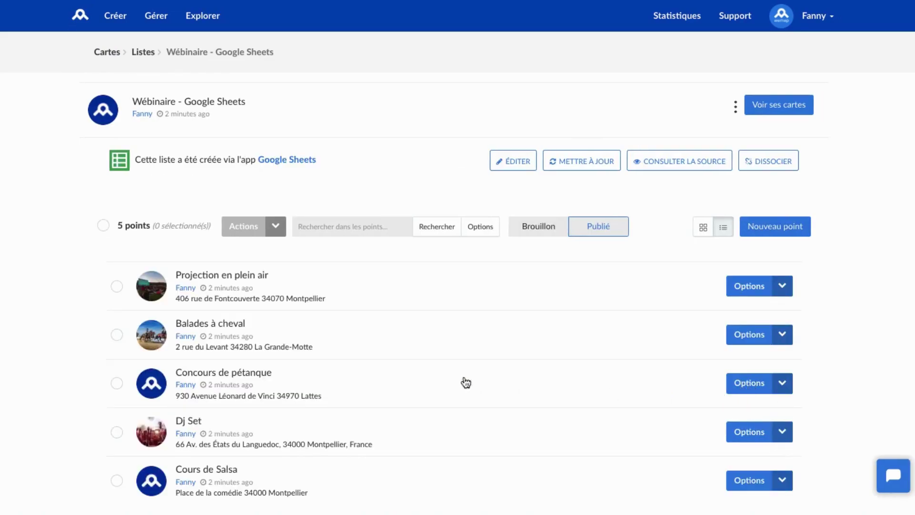
left_click(84, 18)
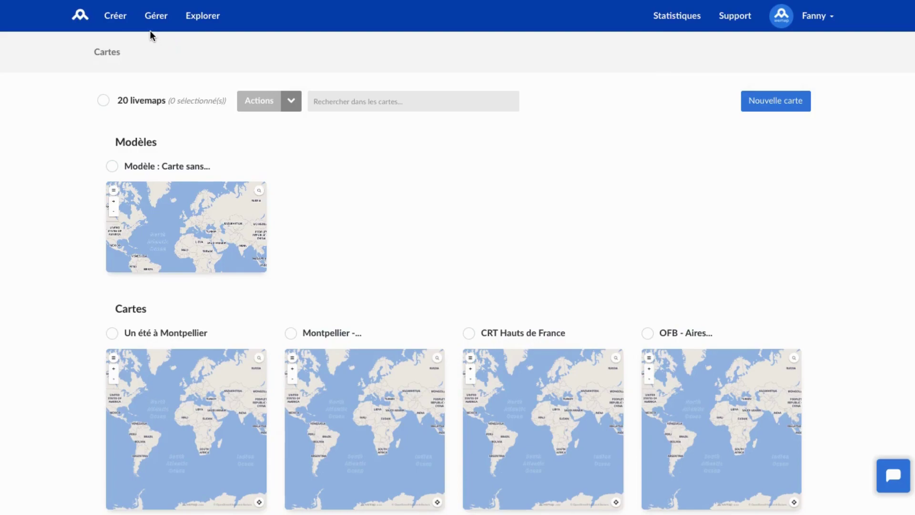
mouse_move(156, 15)
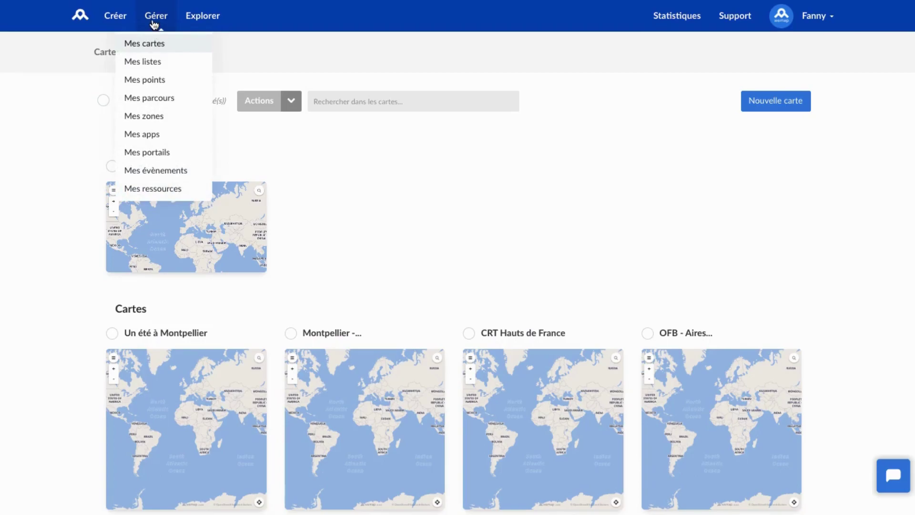
left_click(153, 63)
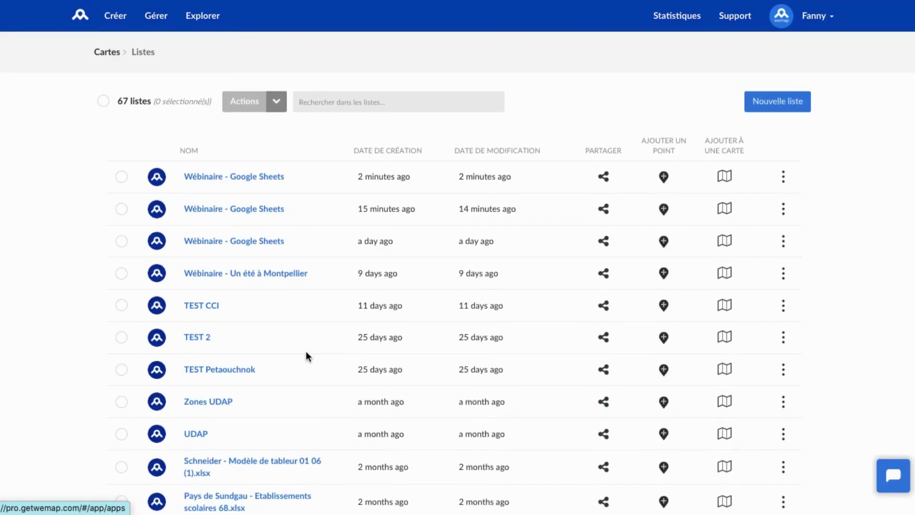
left_click(234, 176)
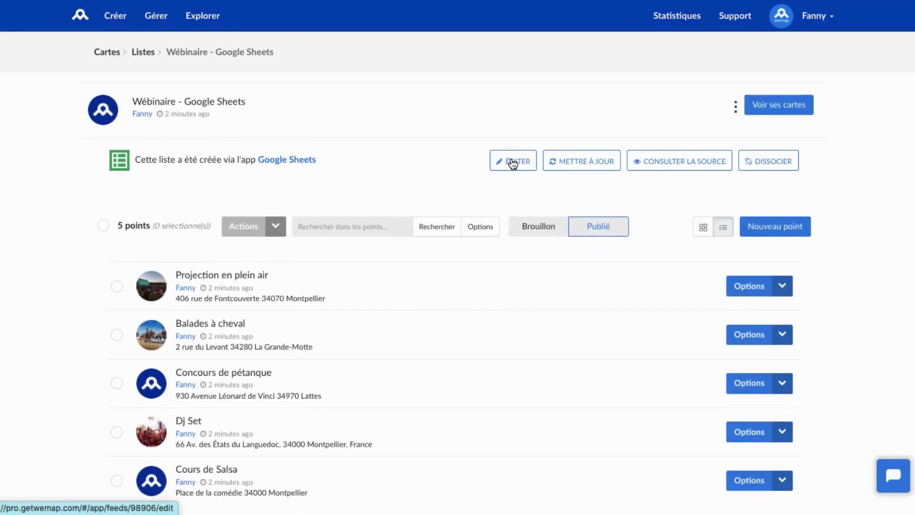
Re-save the feed settings with Mettre à jour, then return to the 20-livemap Cartes overview
left_click(512, 163)
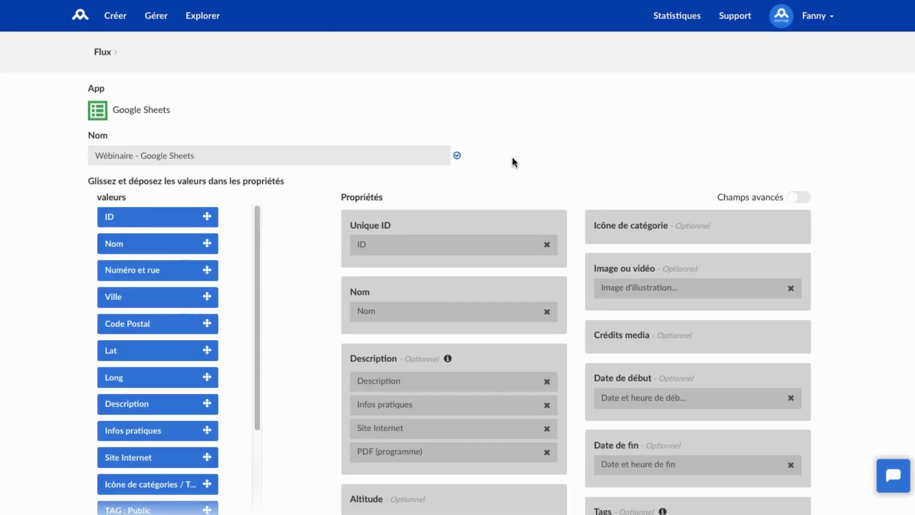
scroll(515, 160, "down", 2)
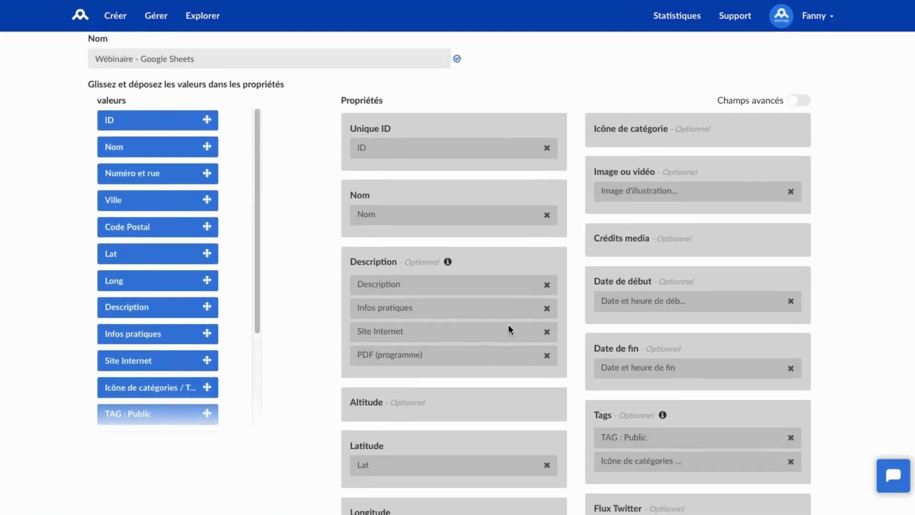
scroll(508, 324, "down", 10)
scroll(122, 382, "down", 1)
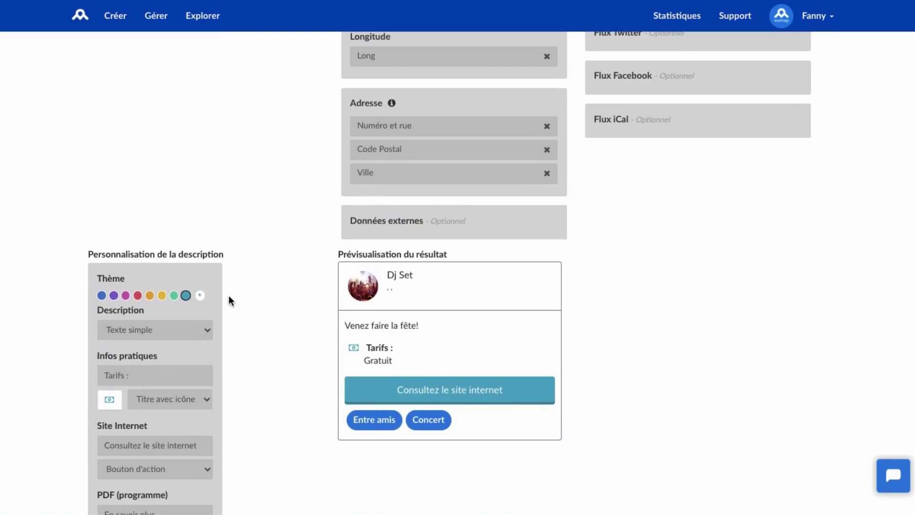
scroll(230, 296, "down", 3)
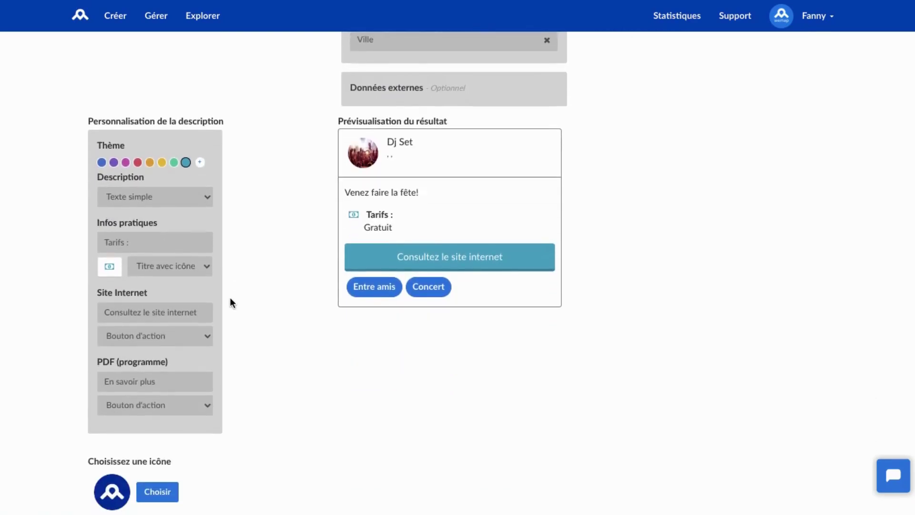
scroll(230, 296, "down", 1)
scroll(231, 300, "down", 3)
left_click(779, 446)
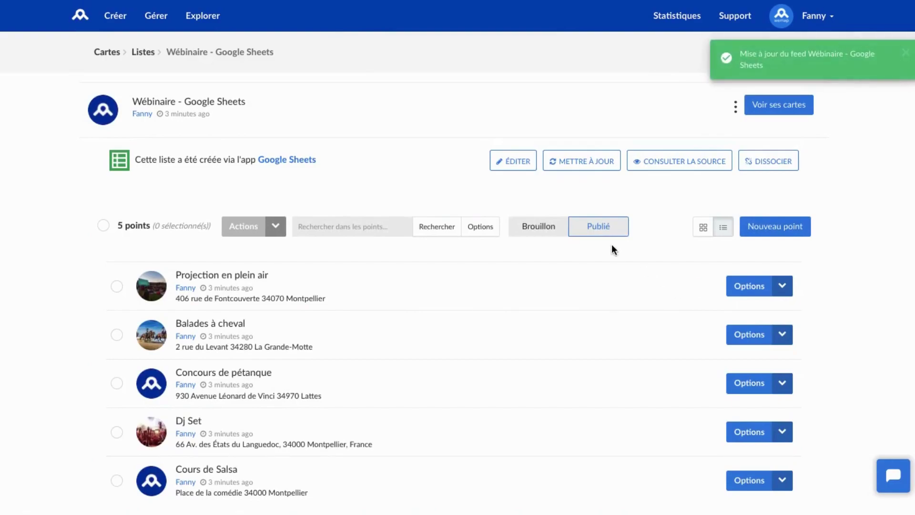
left_click(82, 17)
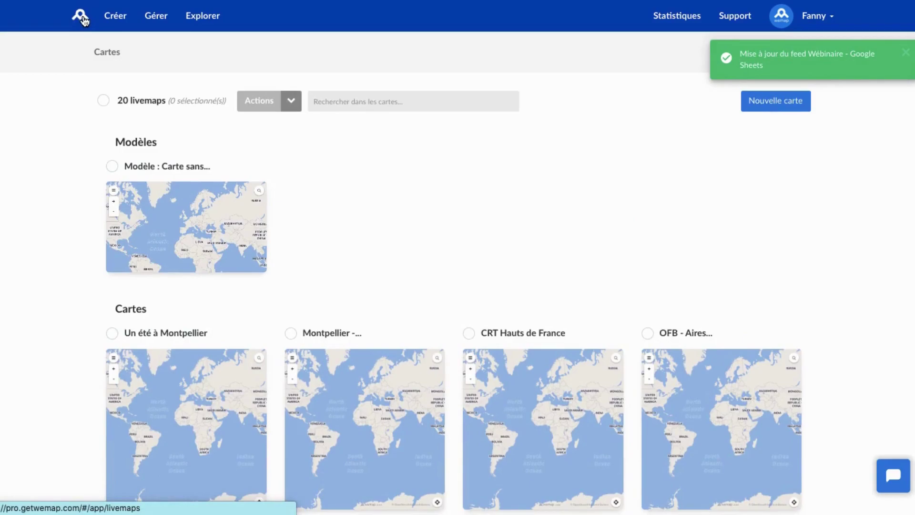